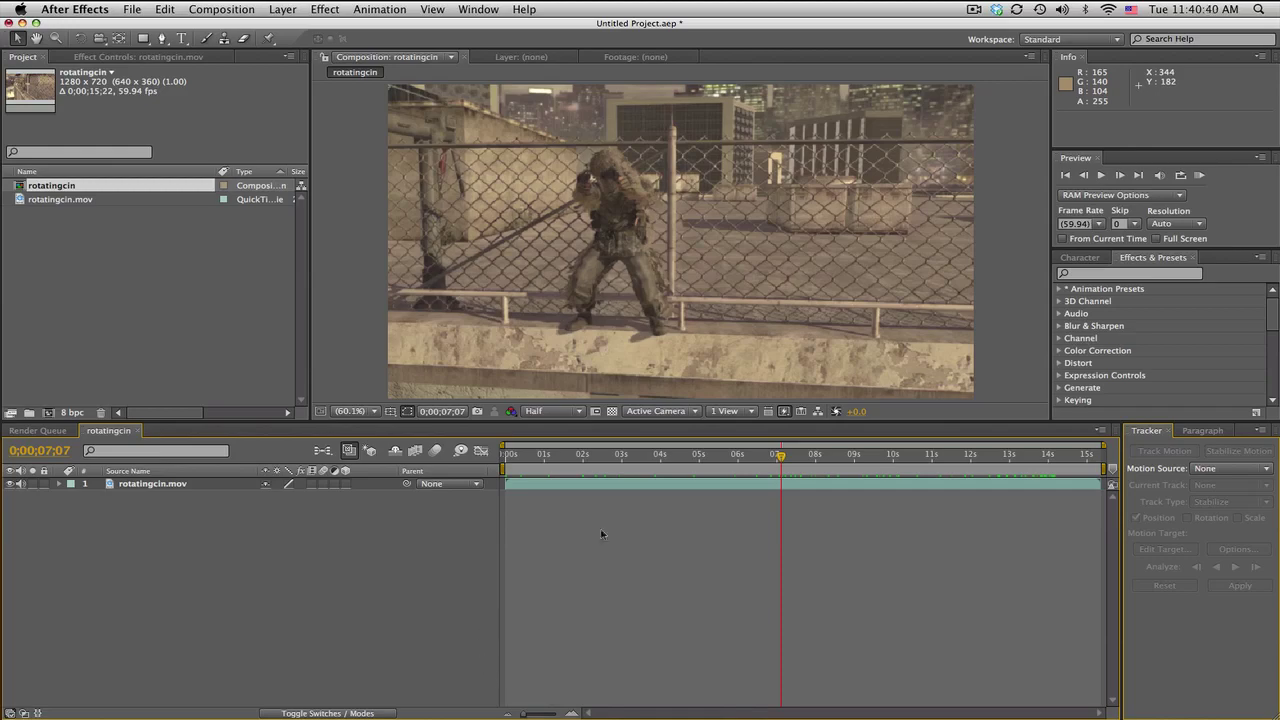
Step: Scrub through the rotatingcin footage, from near the first frame to about 10 seconds
left_click(661, 456)
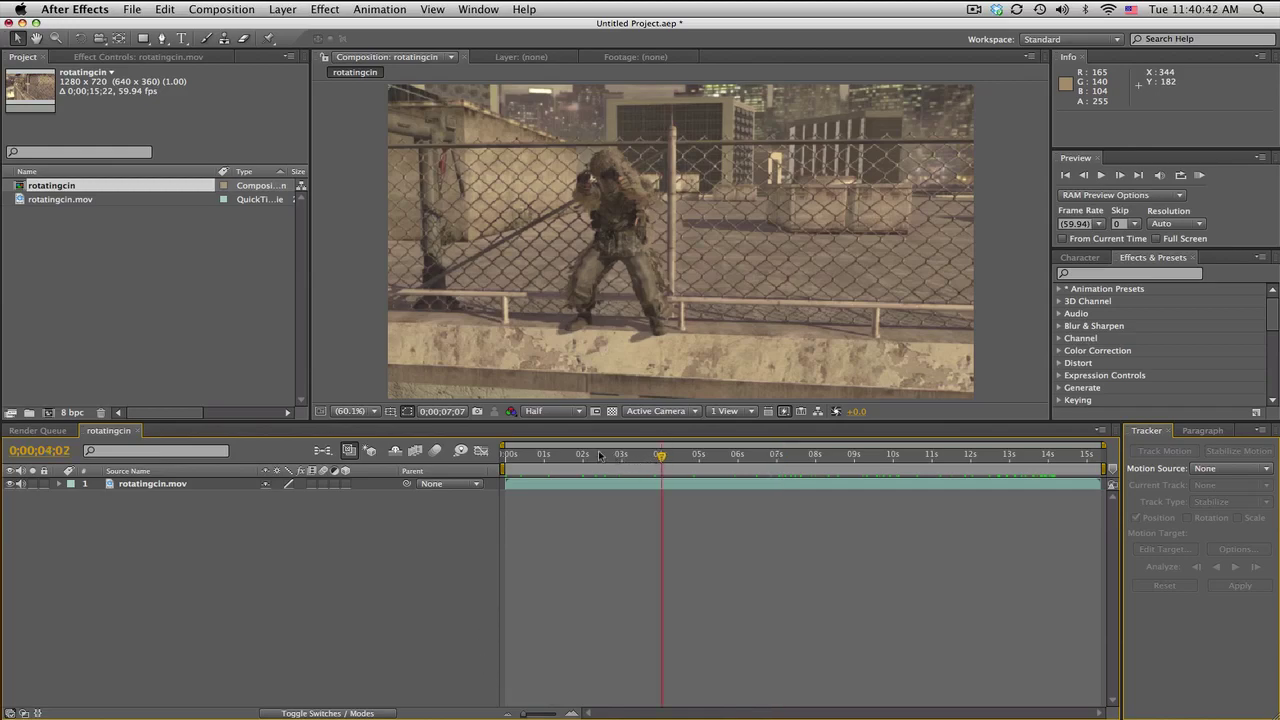
left_click_drag(580, 456, 956, 458)
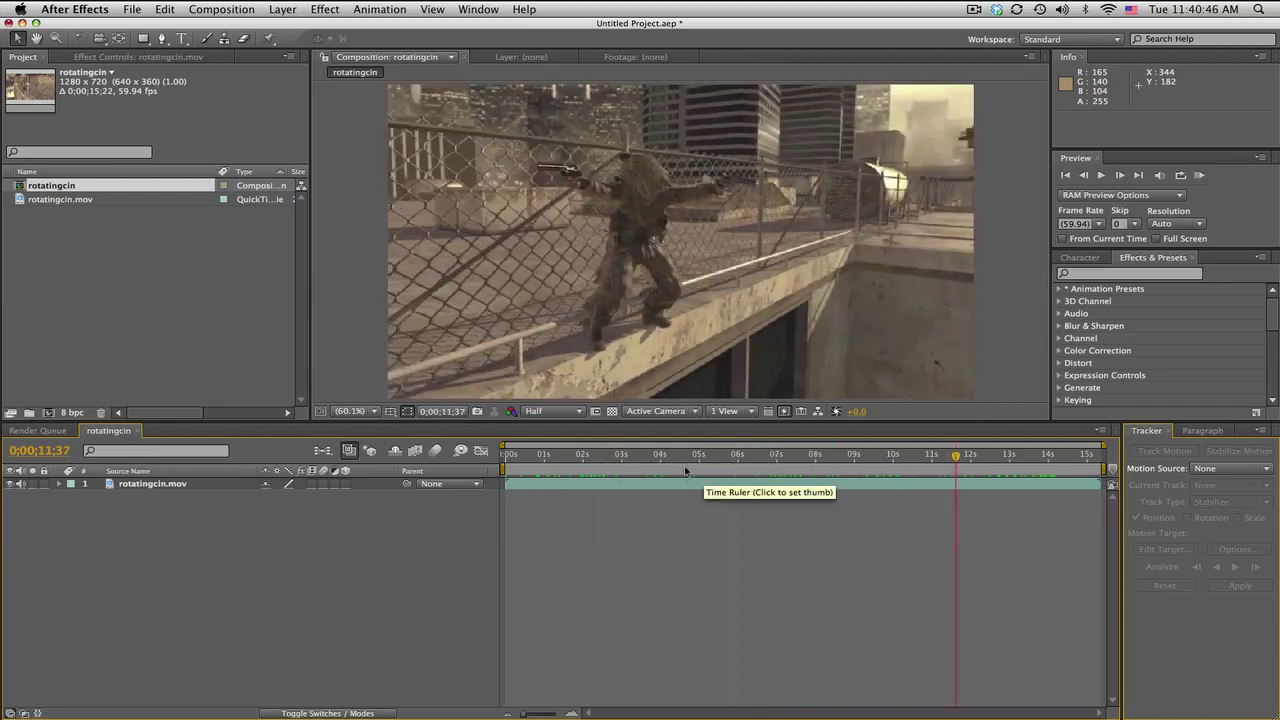
left_click_drag(685, 468, 932, 456)
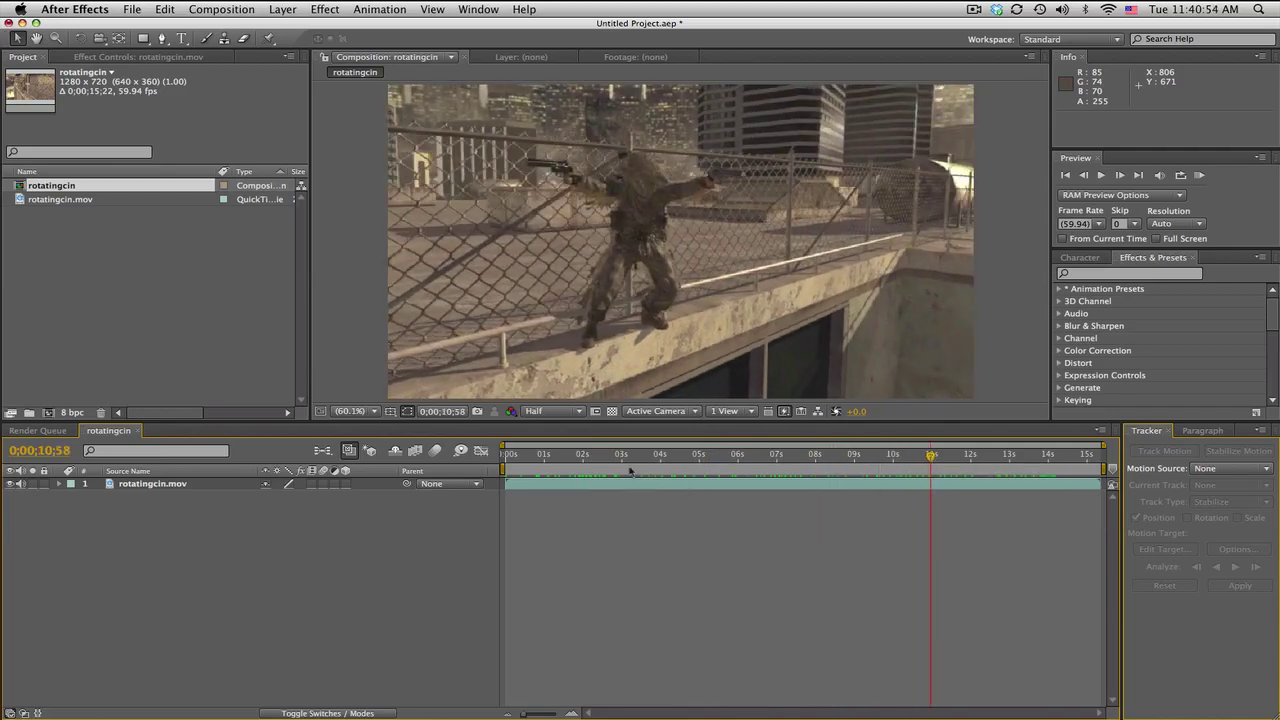
left_click_drag(577, 457, 615, 452)
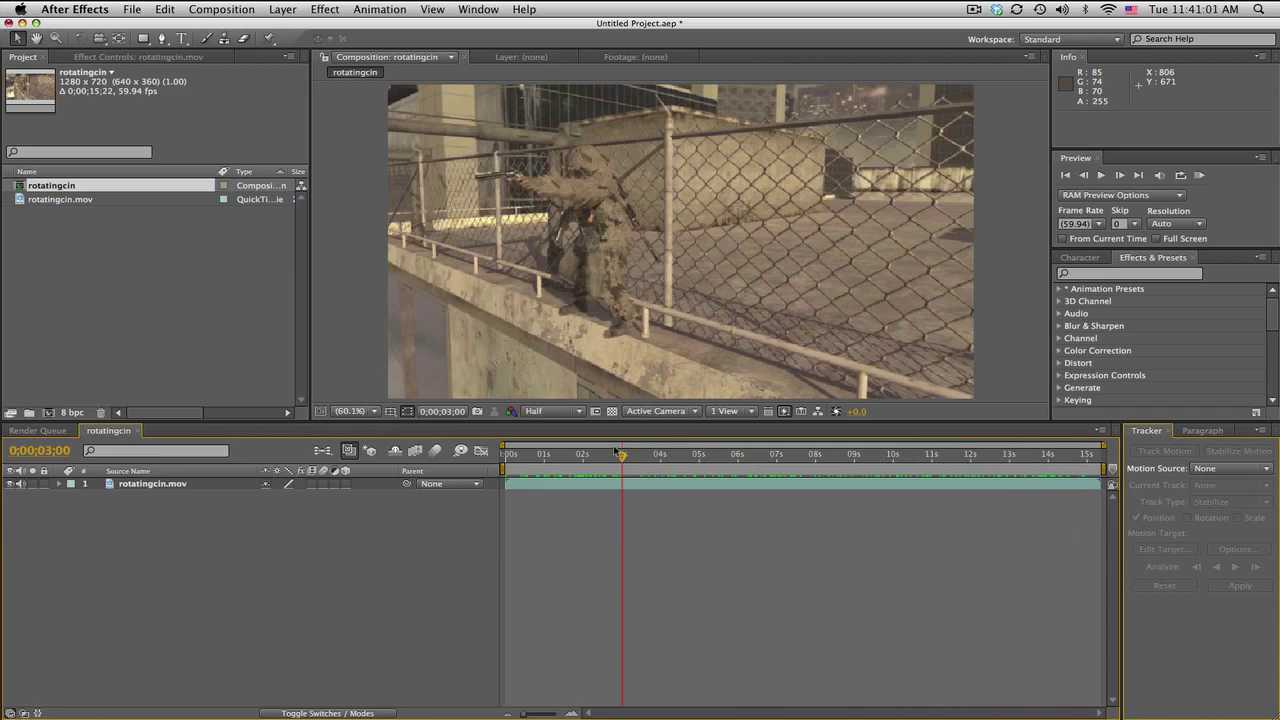
left_click(564, 455)
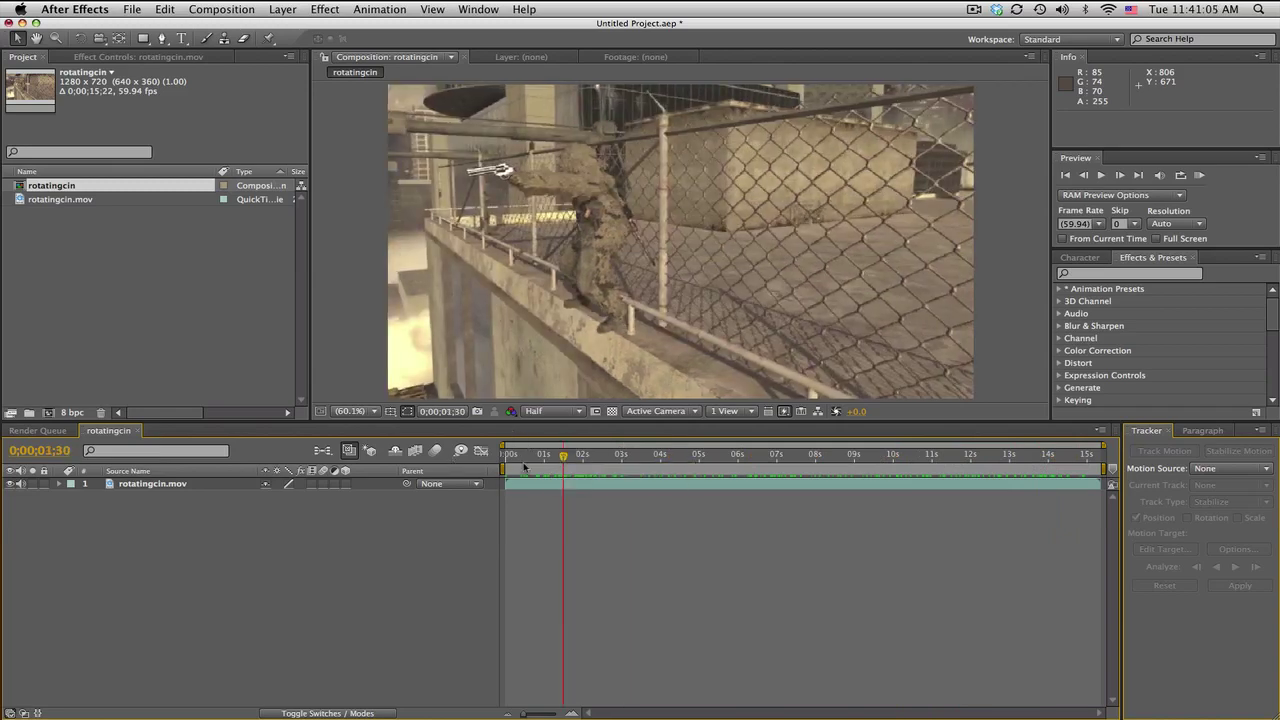
left_click_drag(524, 456, 695, 457)
Step: Queue the rotatingcin composition for rendering and confirm its output format is QuickTime Movie
left_click(200, 484)
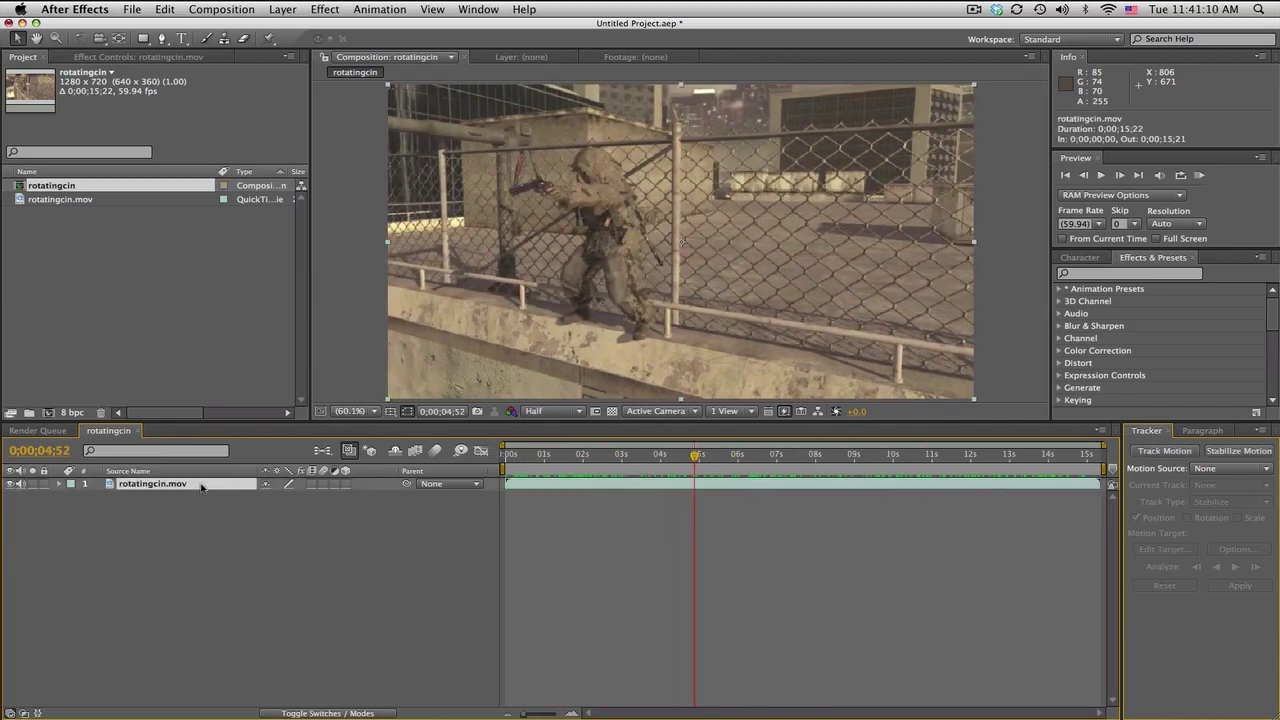
left_click(221, 9)
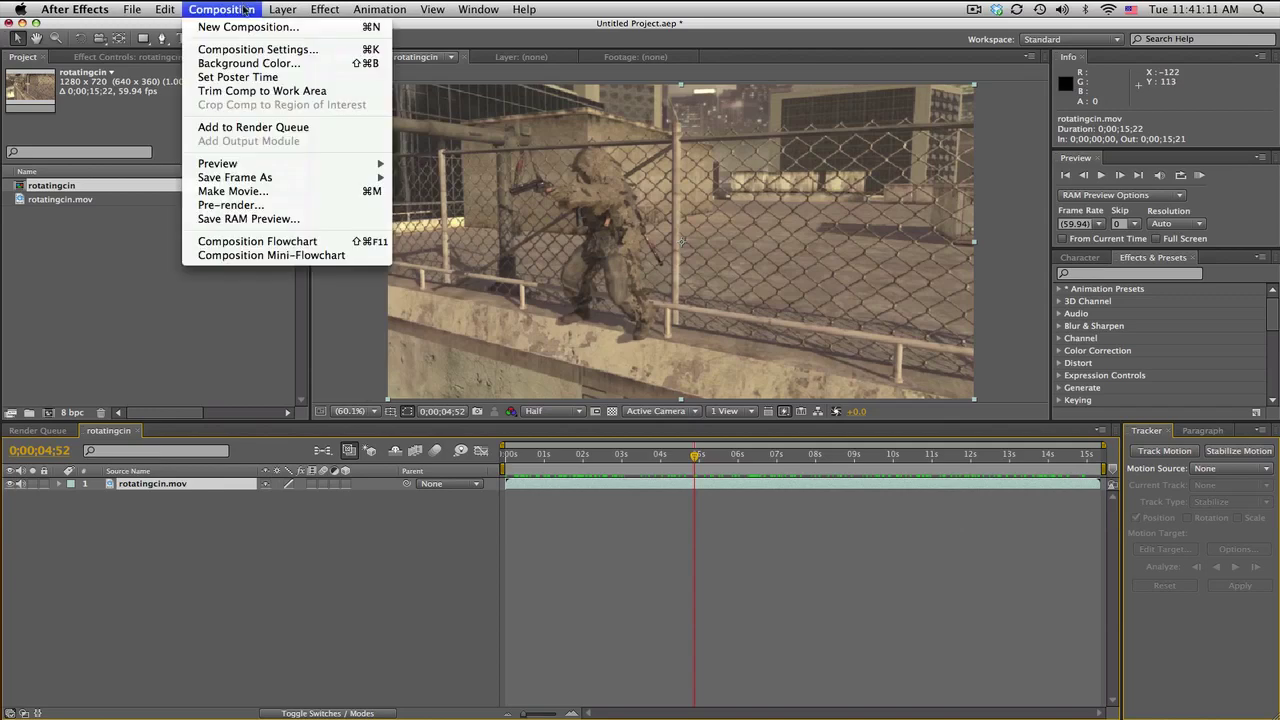
left_click(238, 128)
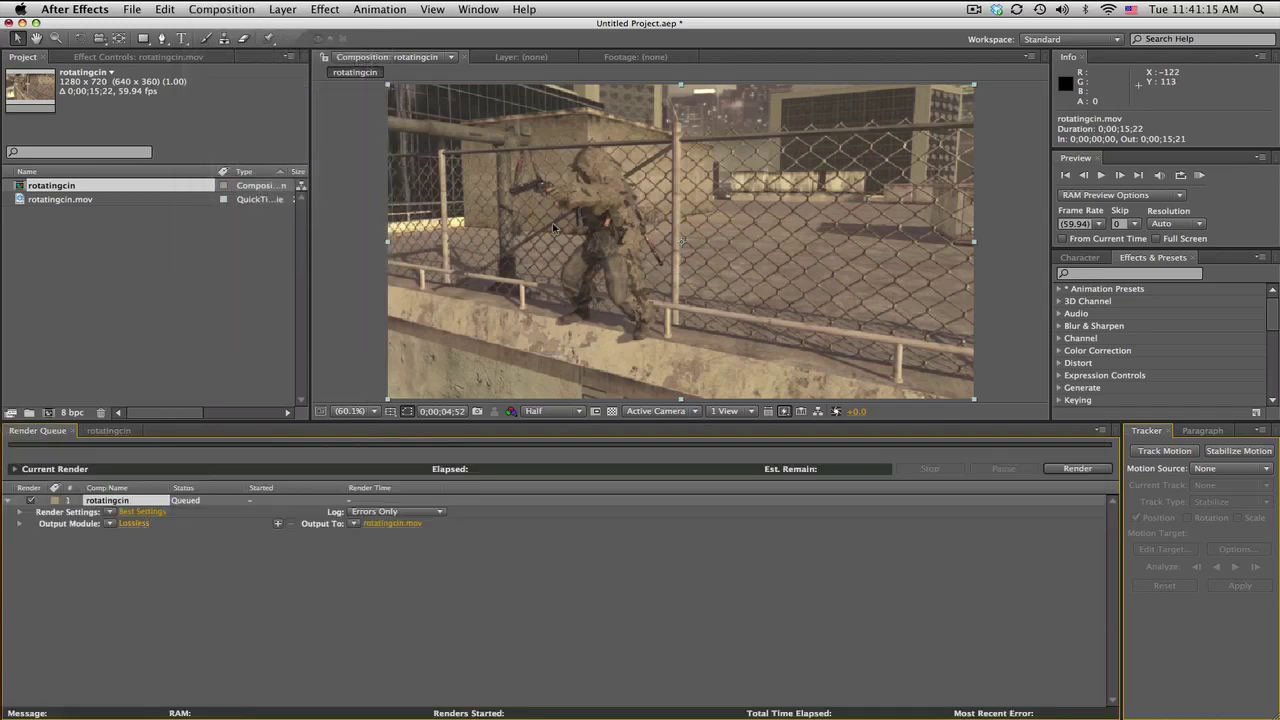
left_click(470, 183)
left_click(645, 583)
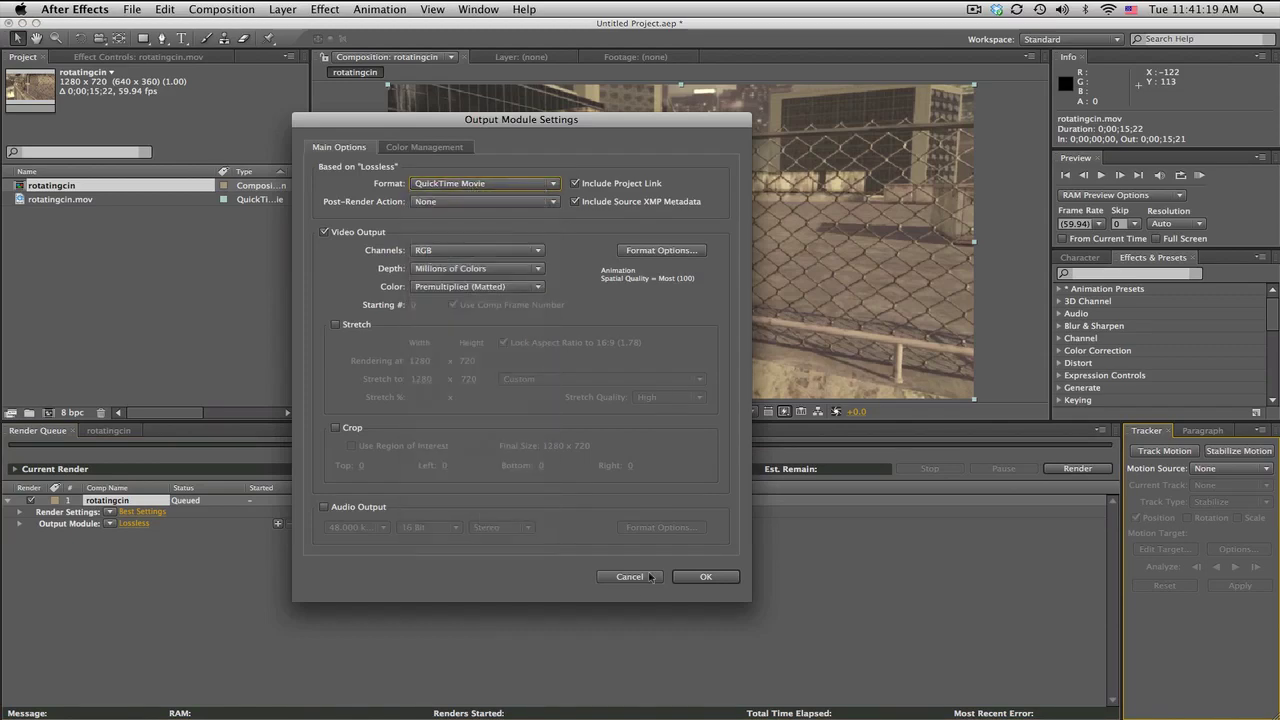
left_click(645, 583)
left_click(103, 432)
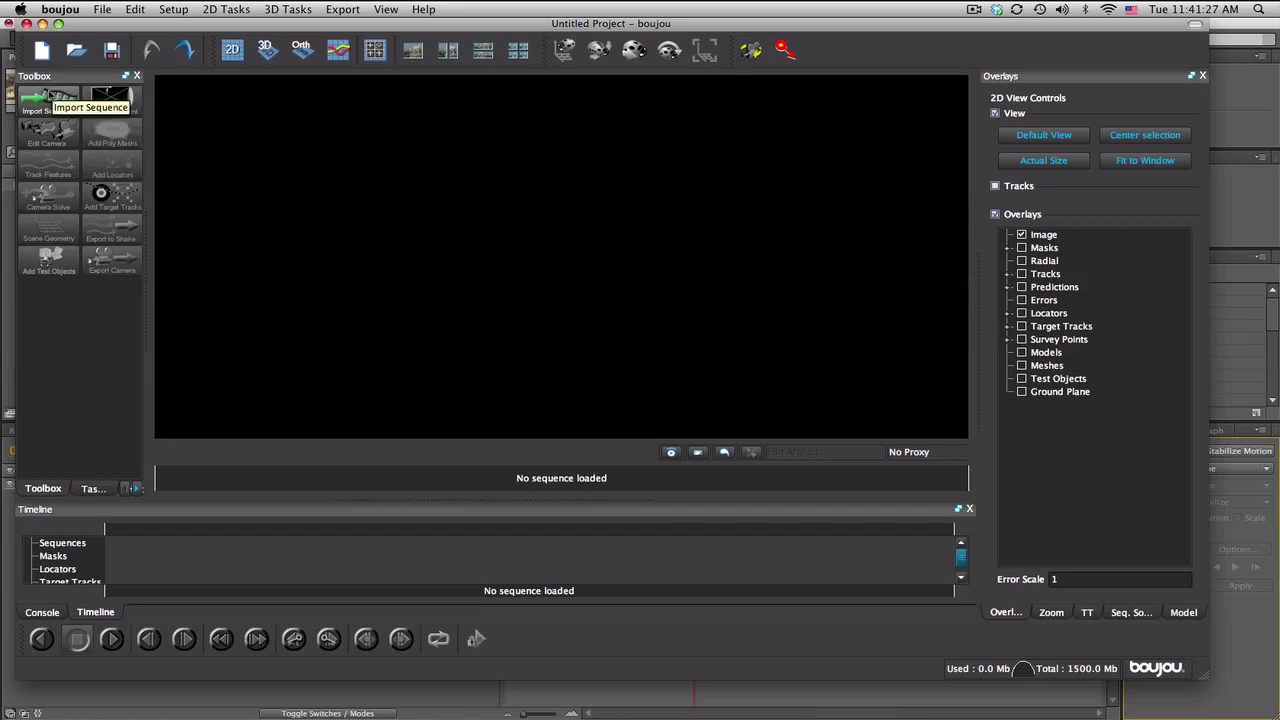
left_click(48, 99)
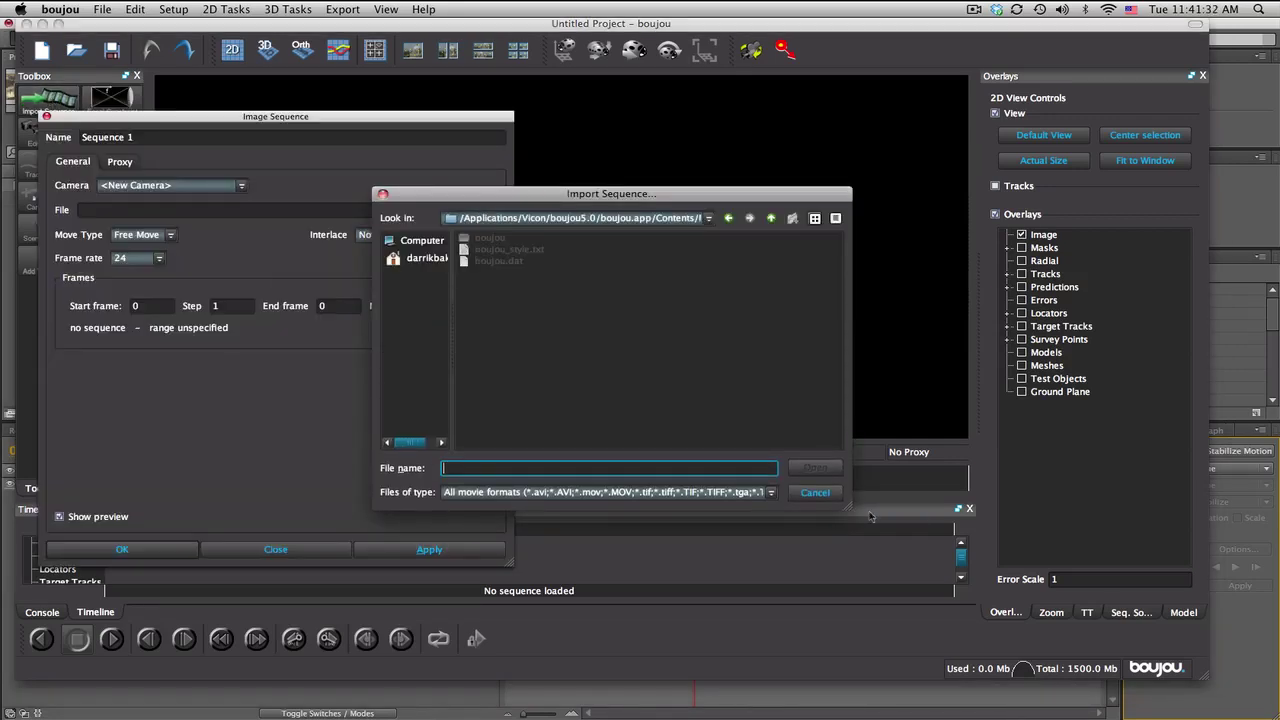
left_click_drag(846, 506, 1153, 538)
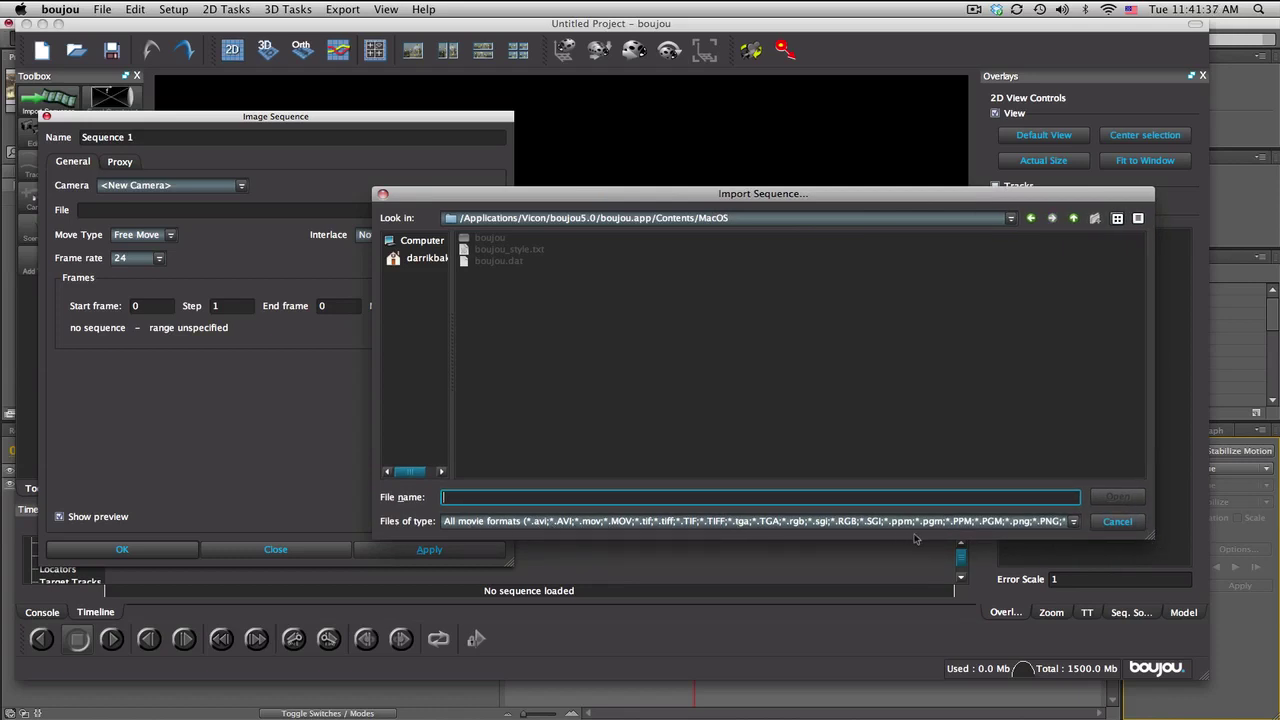
left_click_drag(1155, 540, 1277, 547)
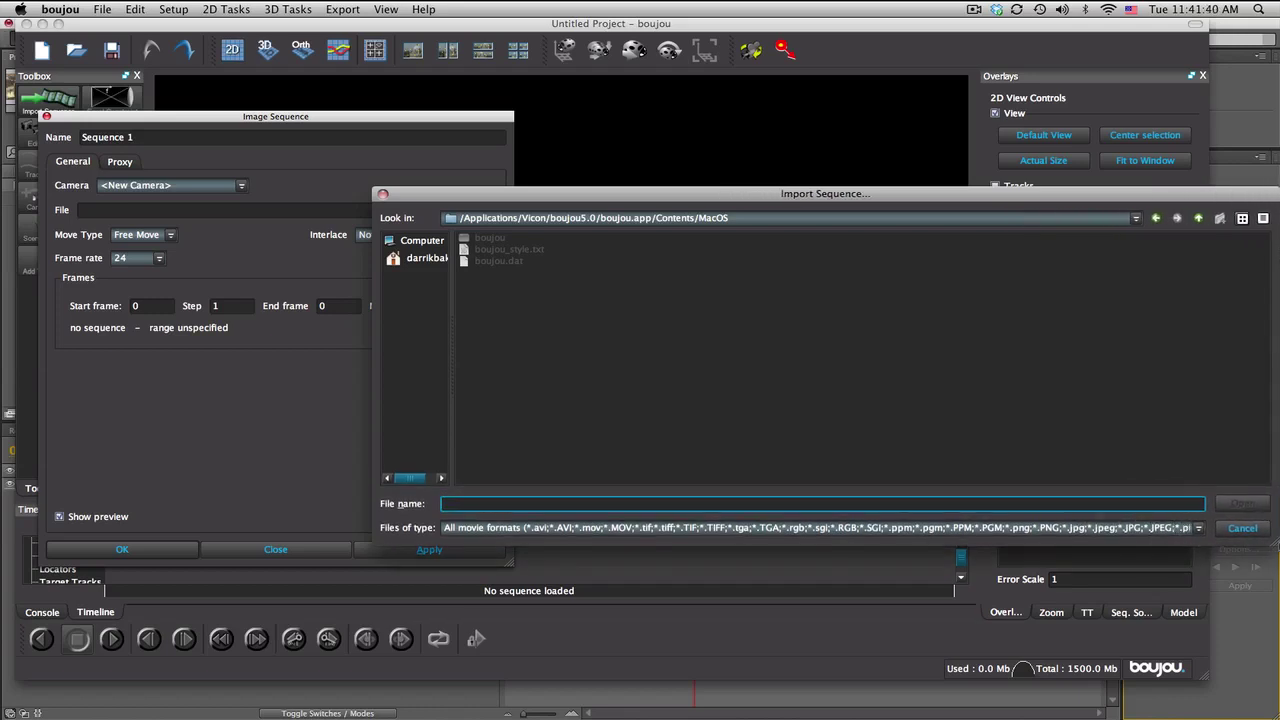
left_click(1243, 530)
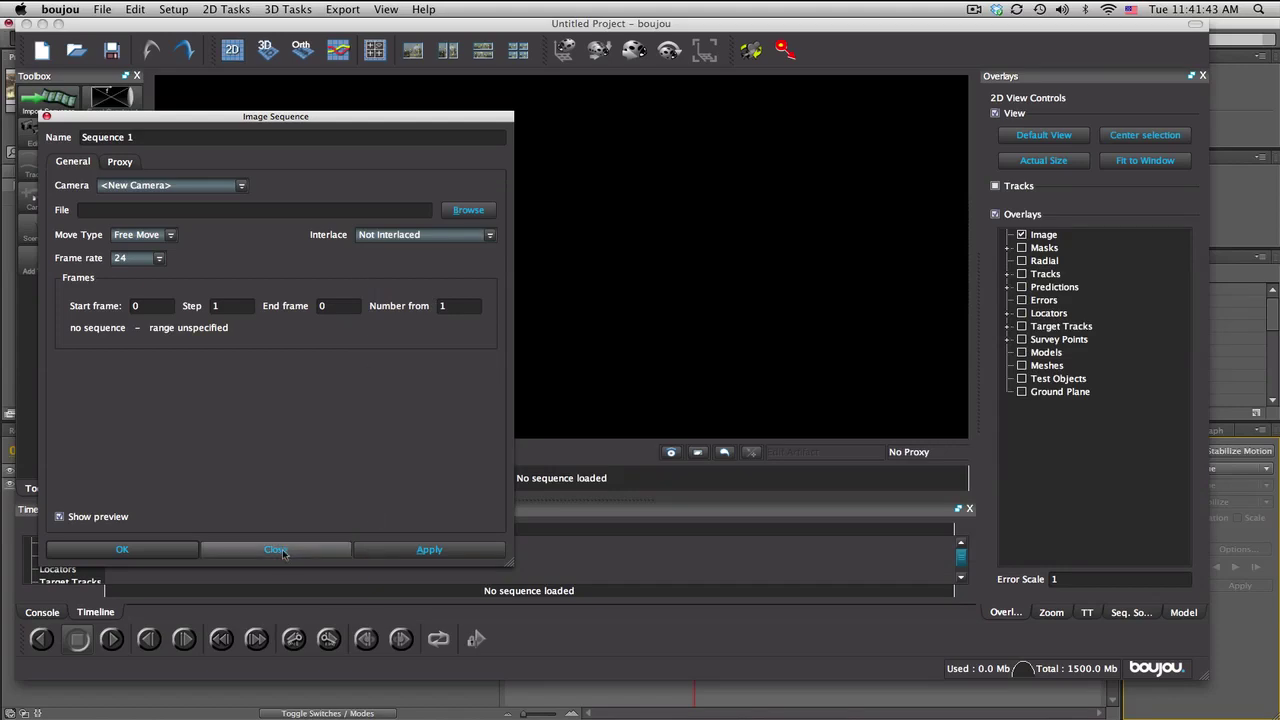
left_click(276, 550)
key("super+Tab")
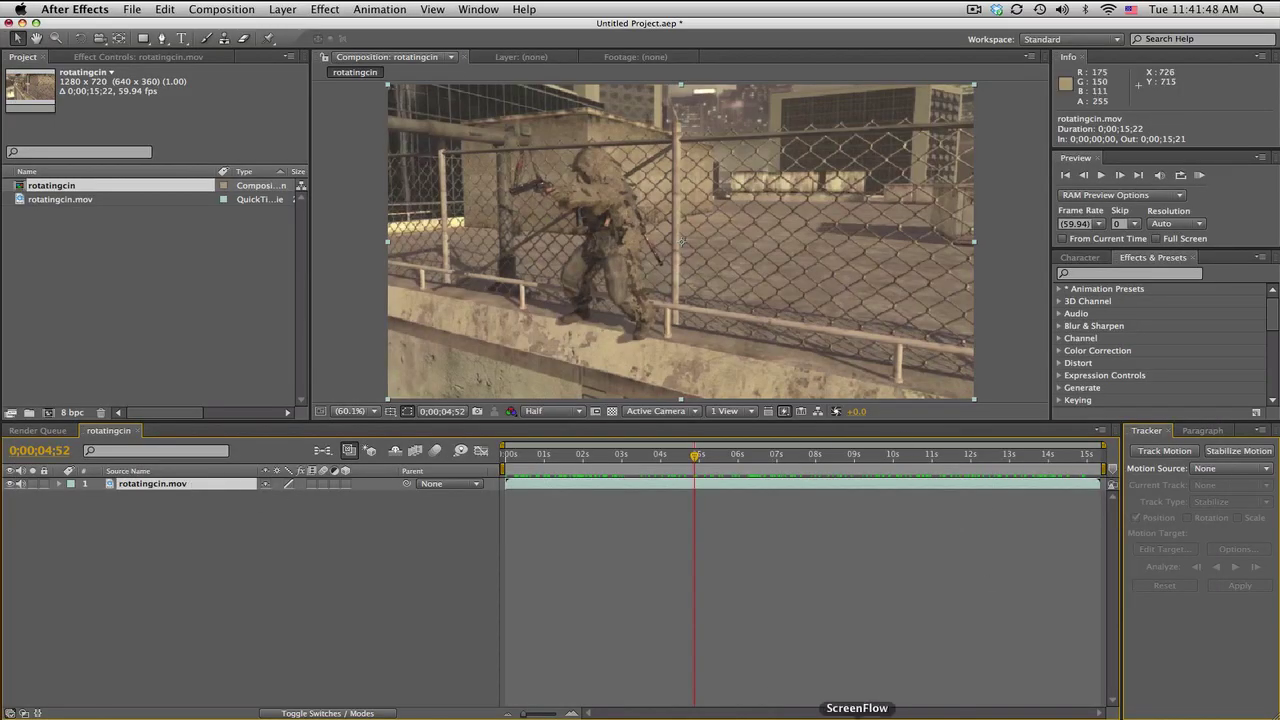
left_click(889, 716)
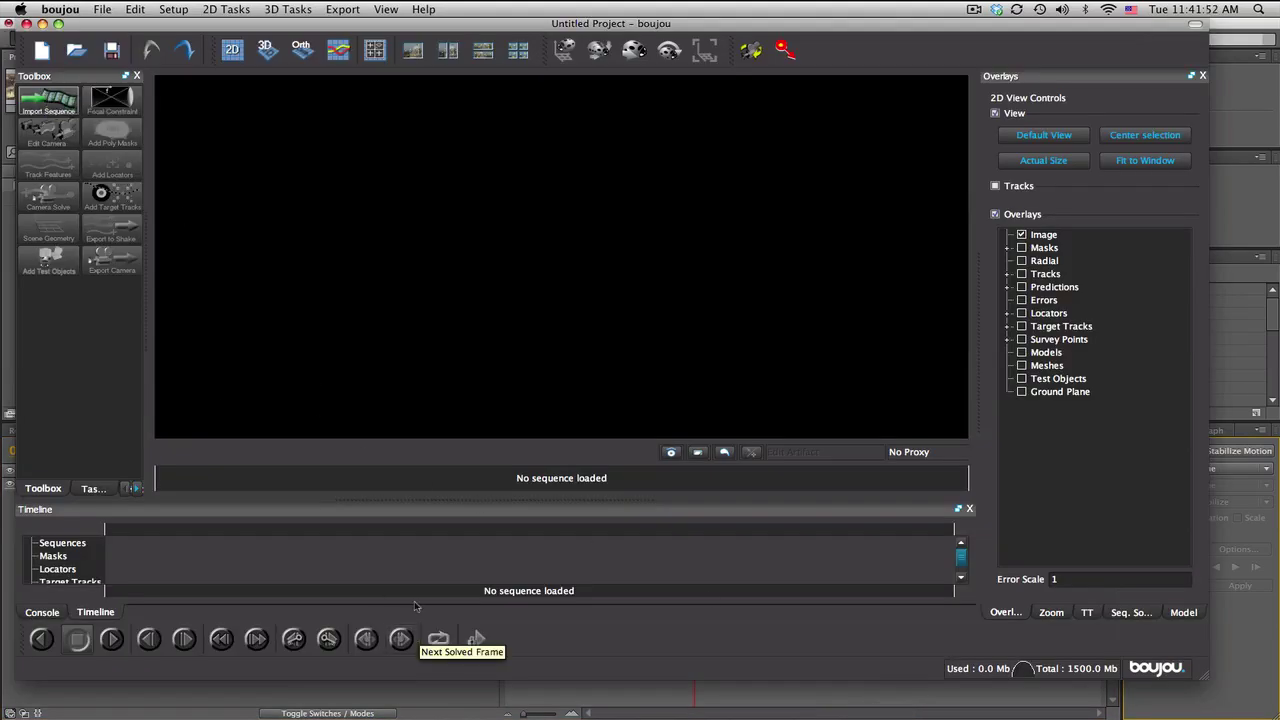
key("super+Tab")
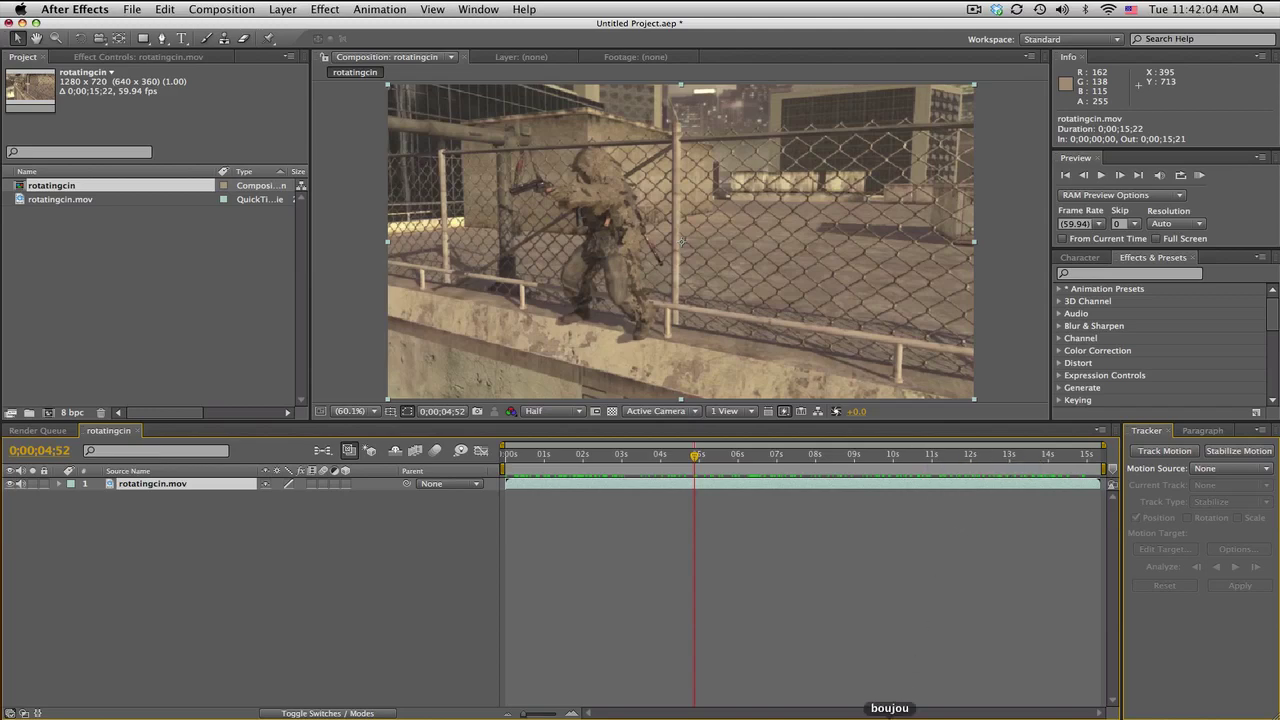
key("super+Tab")
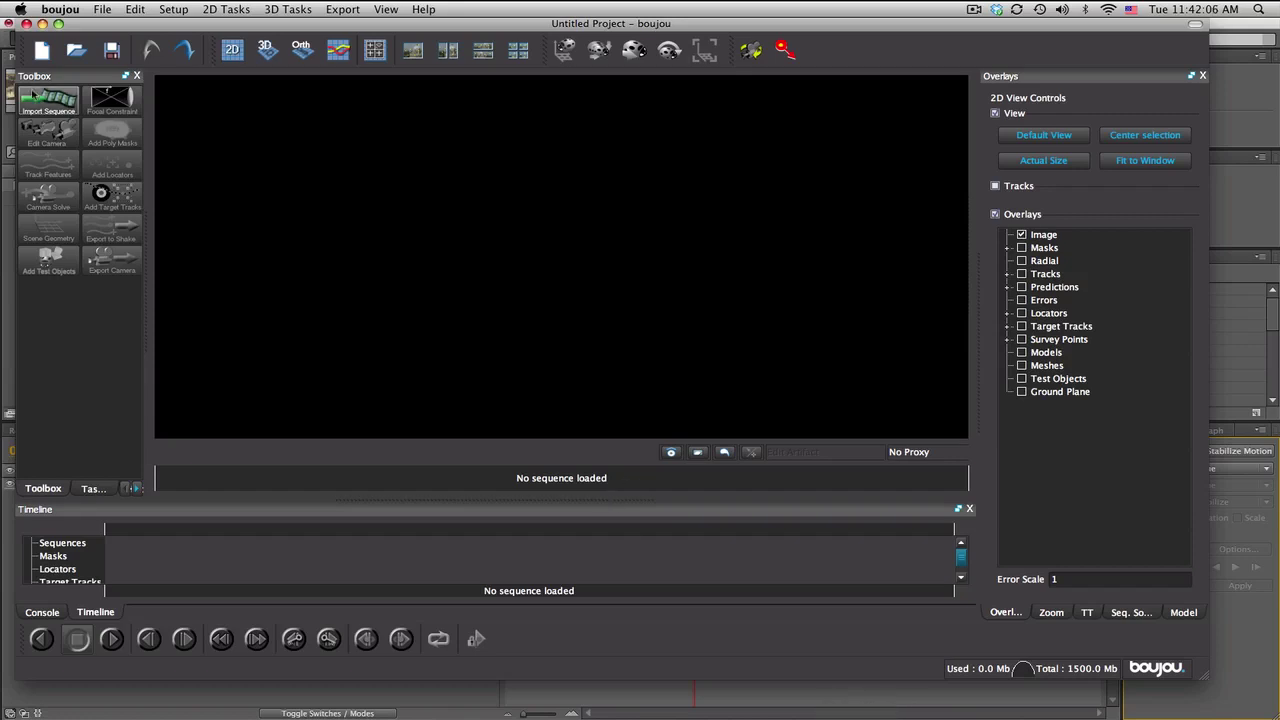
Step: Import rotatingcin.mov from Desktop/CommunityMontageFootage/cinematics as a new sequence
left_click(48, 97)
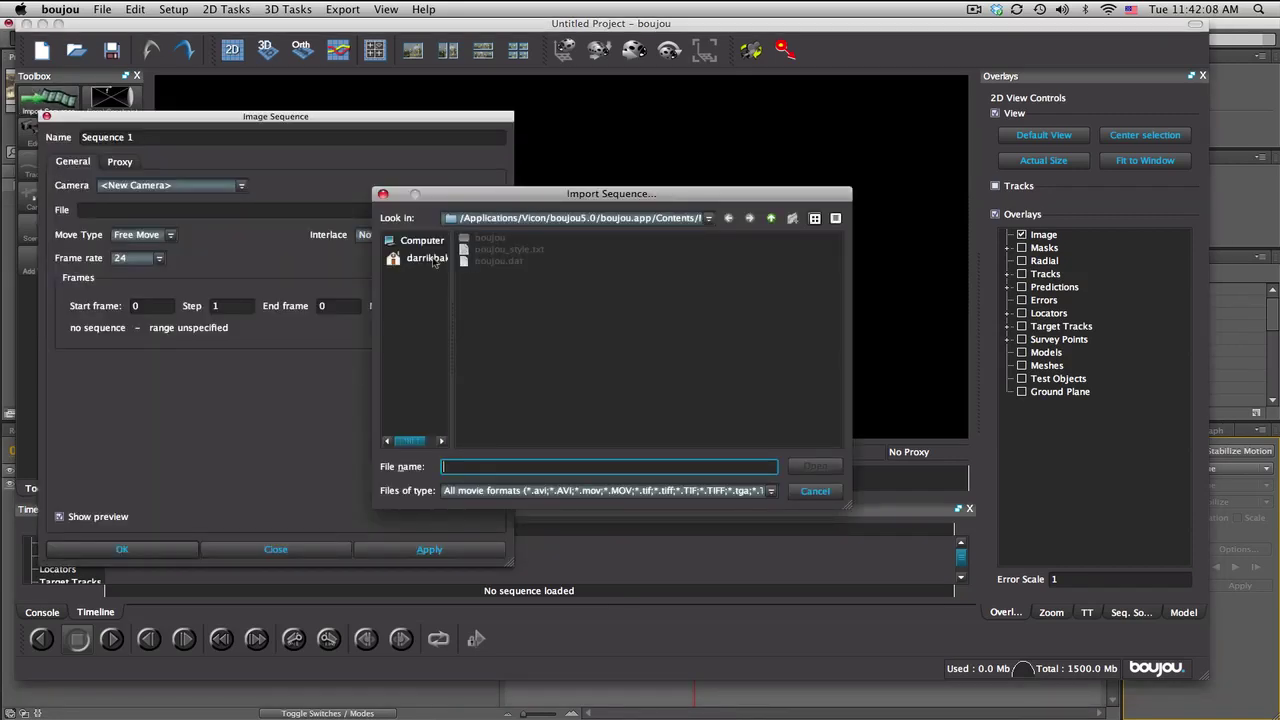
left_click(440, 261)
left_click(484, 251)
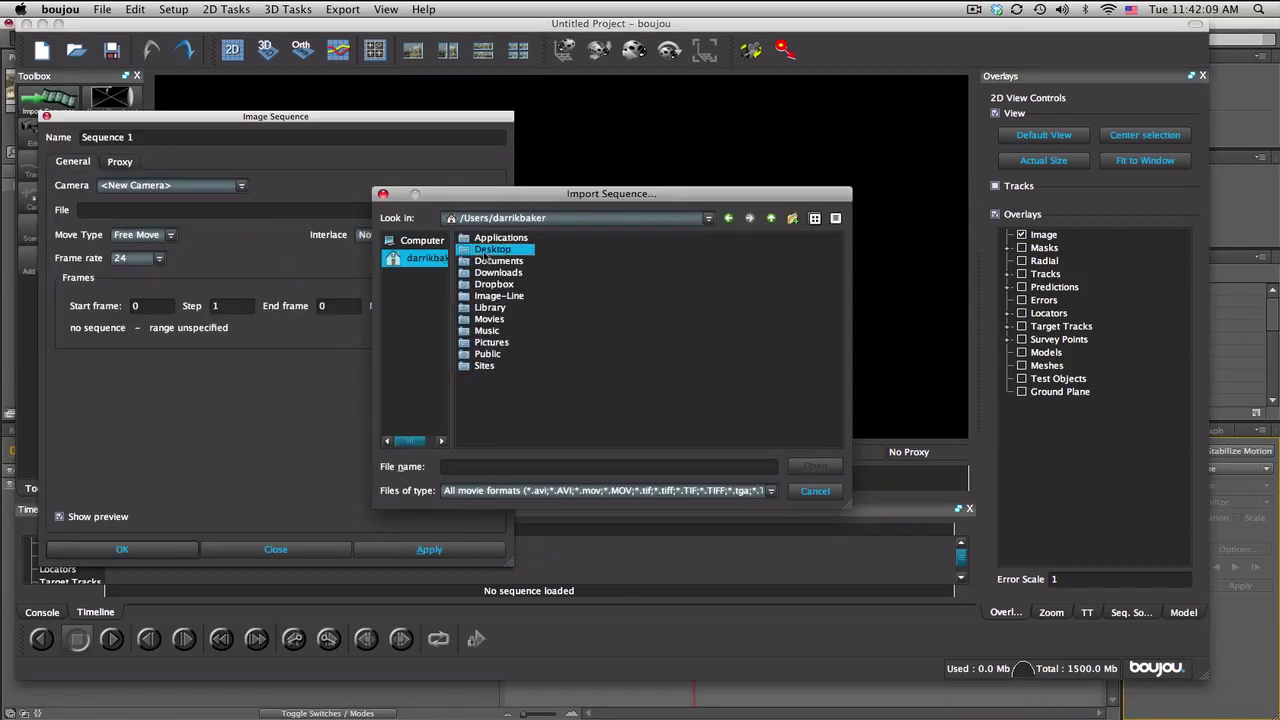
double_click(485, 252)
scroll(840, 444, "right", 5)
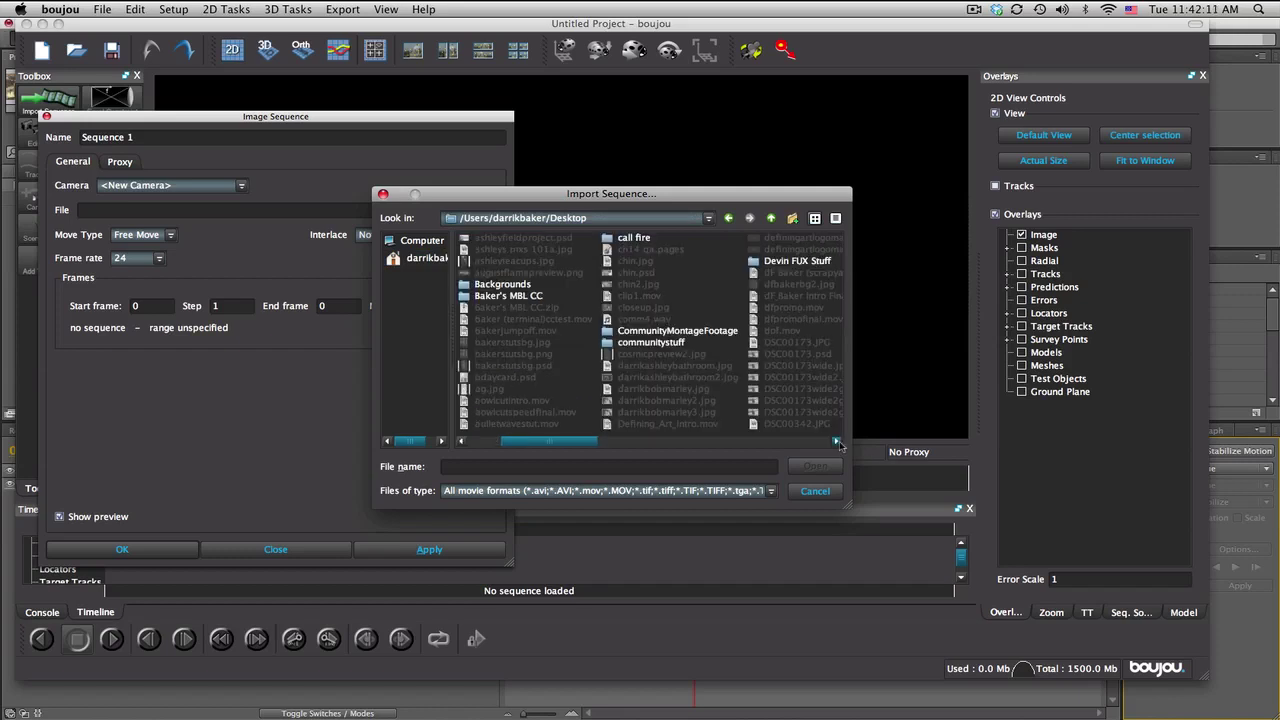
double_click(680, 331)
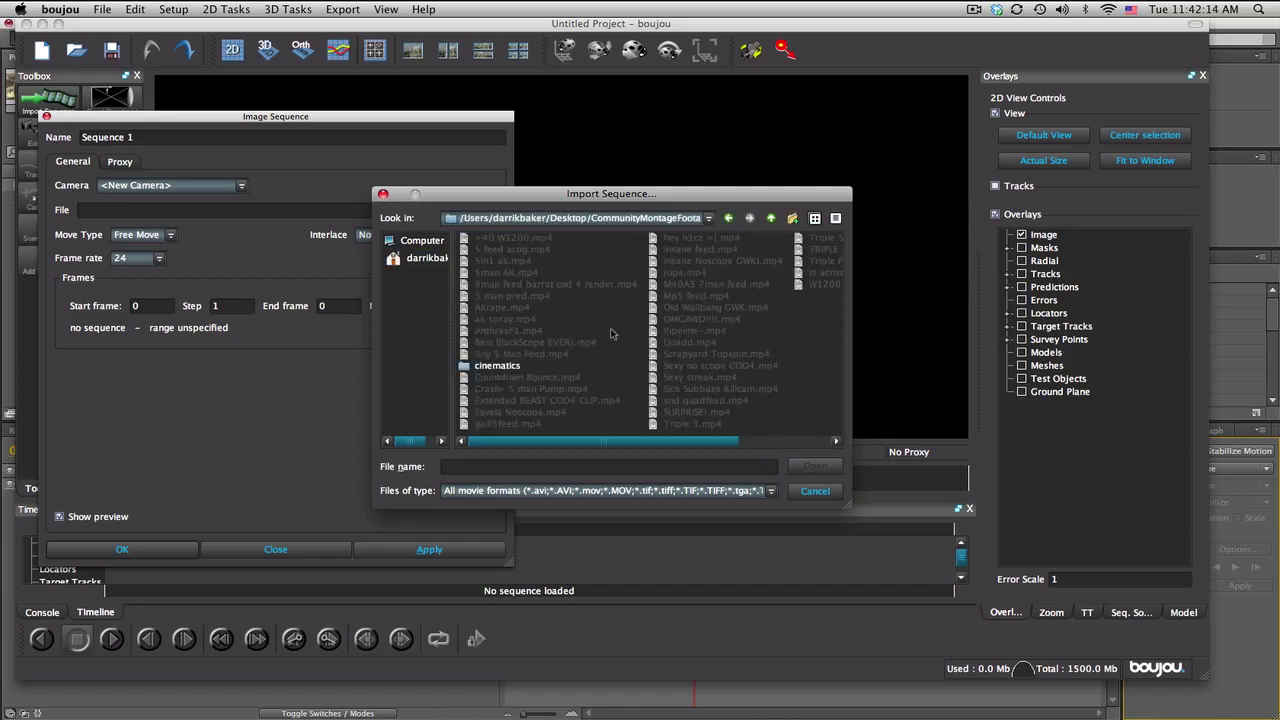
double_click(512, 366)
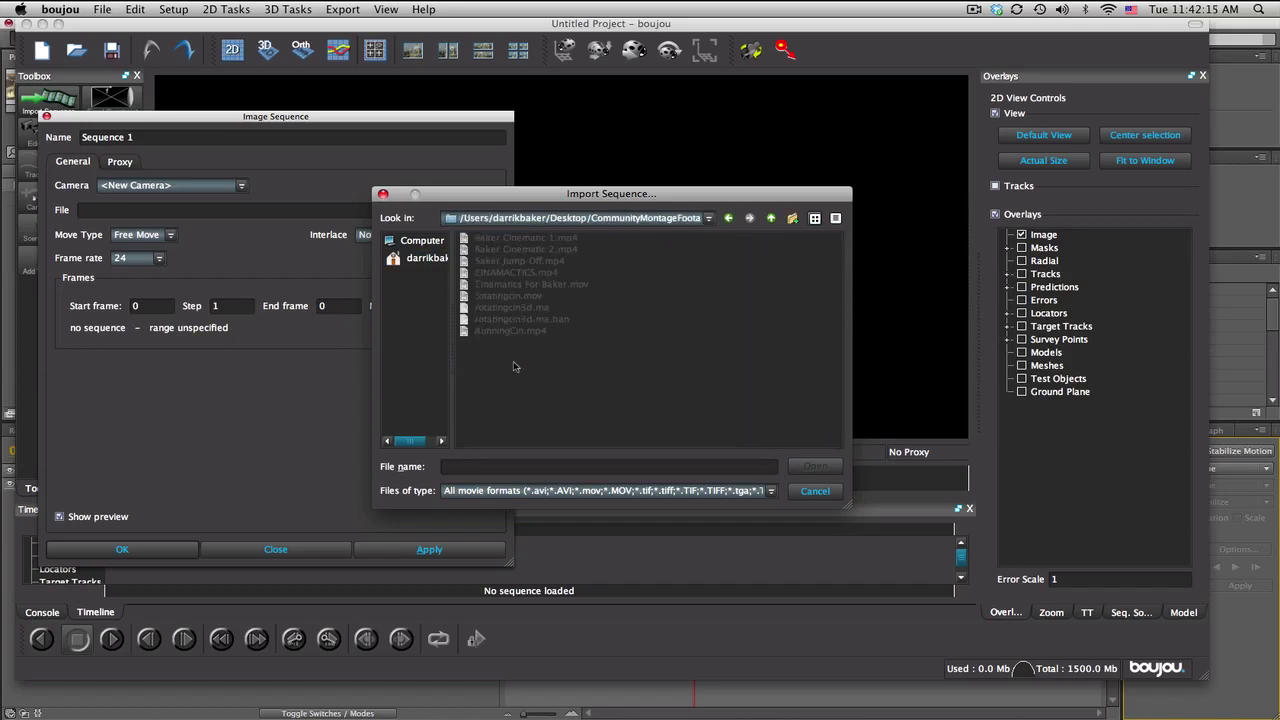
double_click(508, 298)
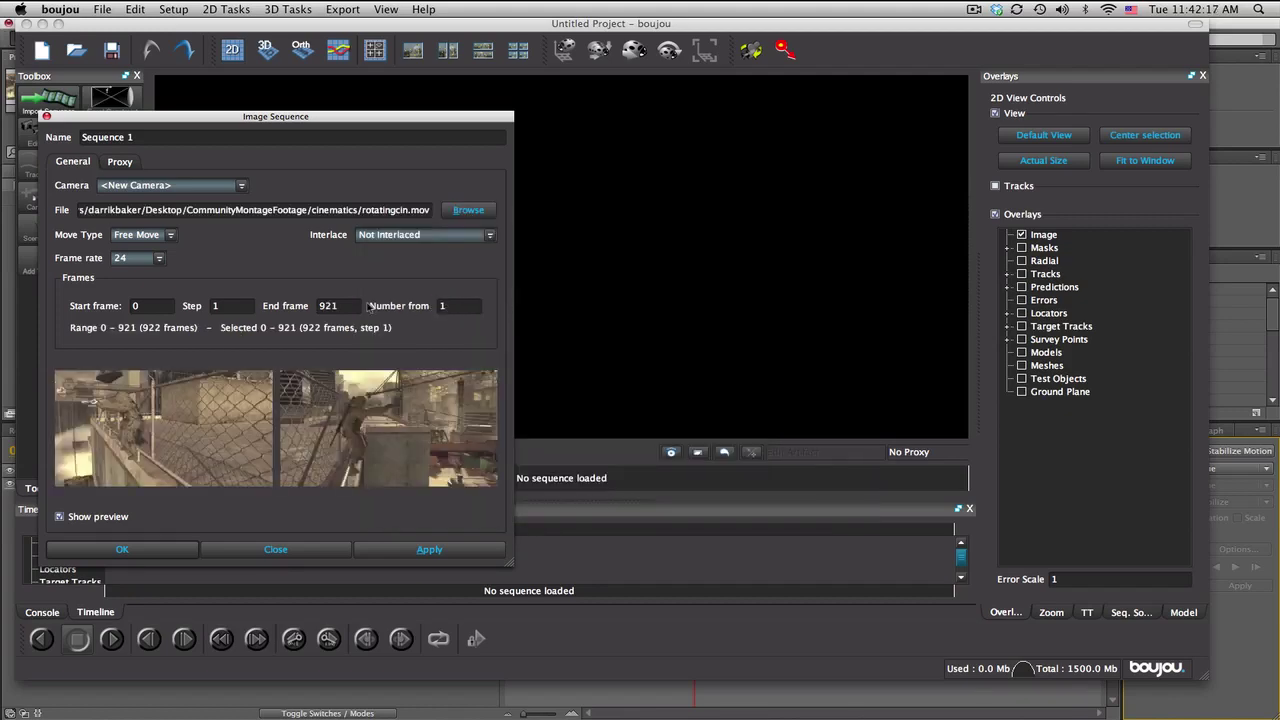
left_click(459, 550)
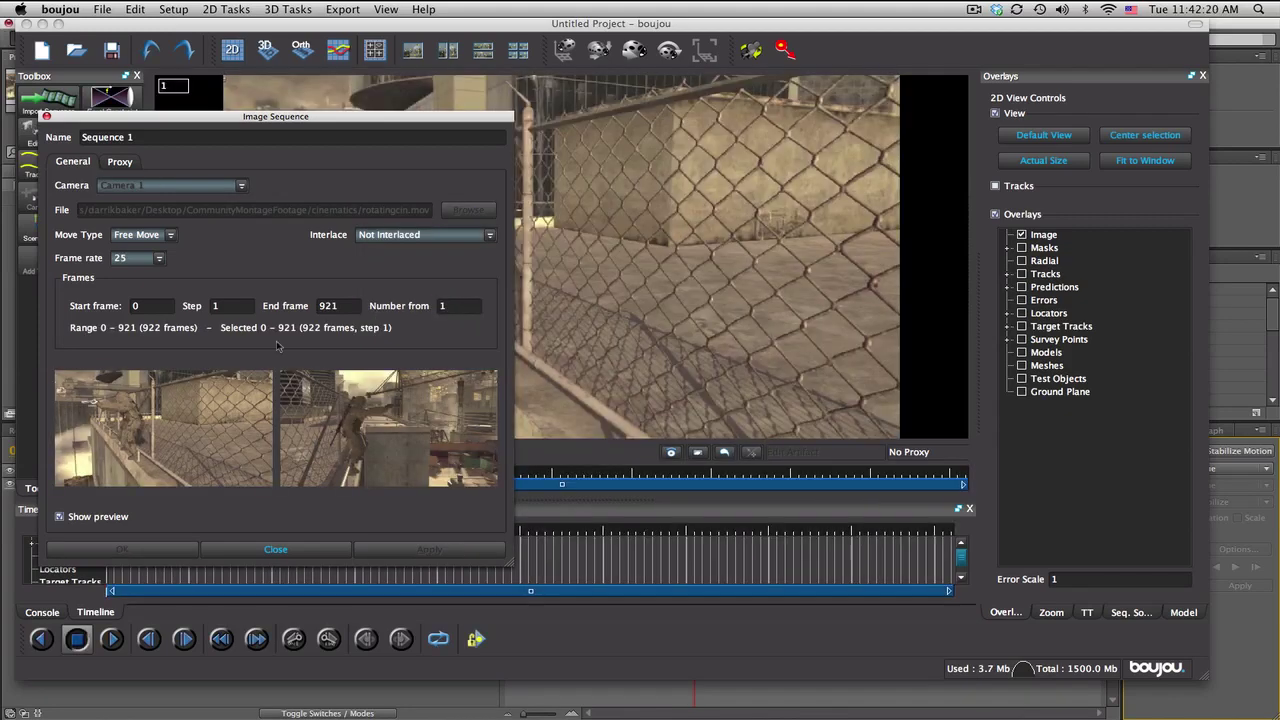
Step: Set the sequence frame rate to 59.94 and close the sequence settings
left_click(146, 260)
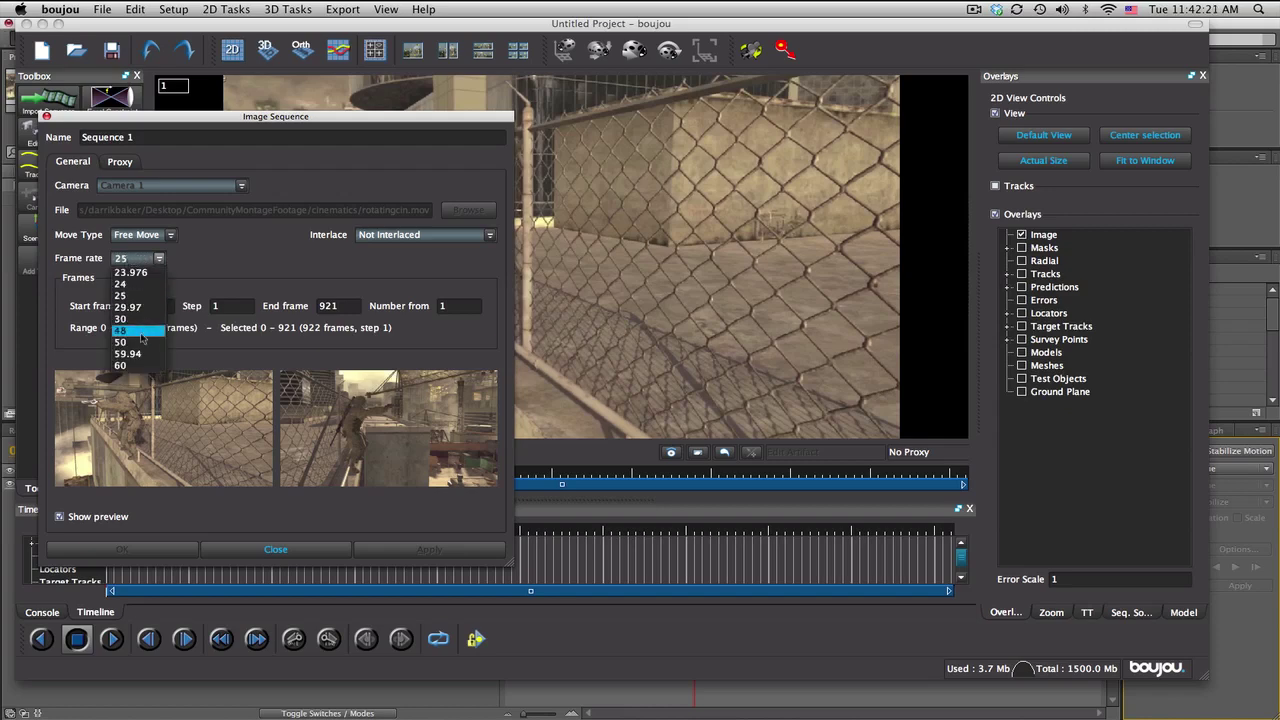
left_click(140, 362)
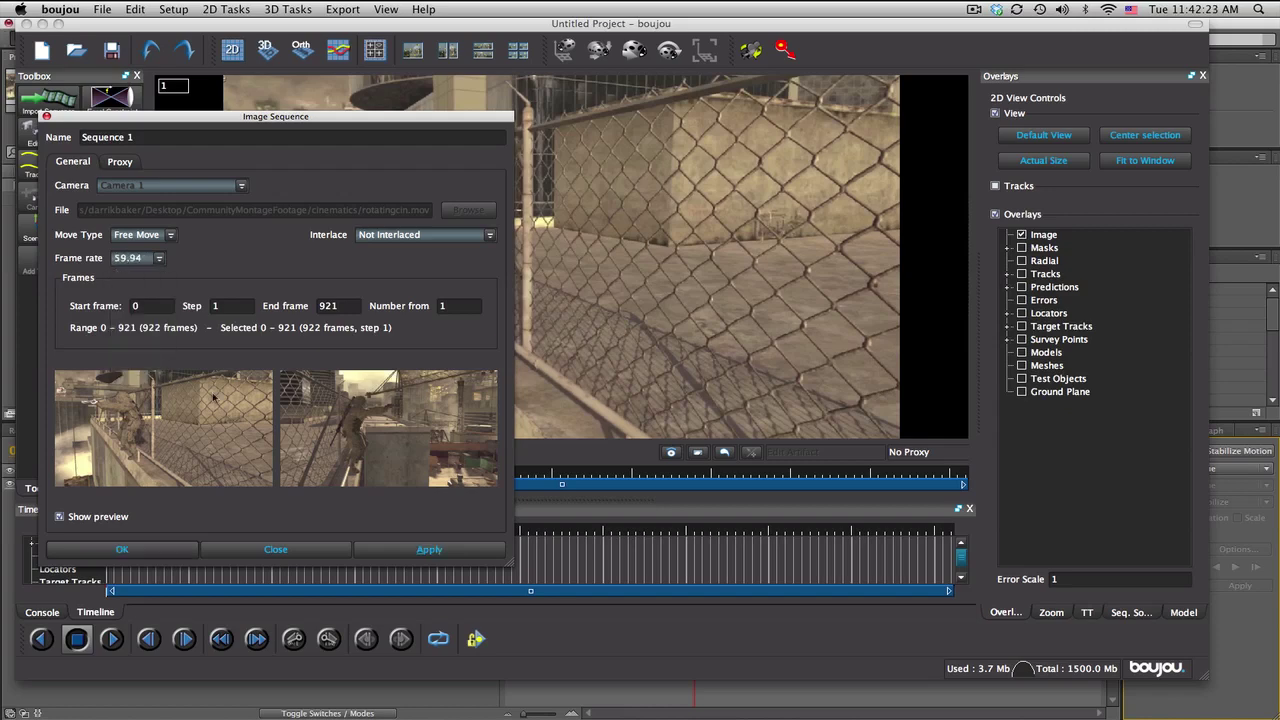
left_click(438, 550)
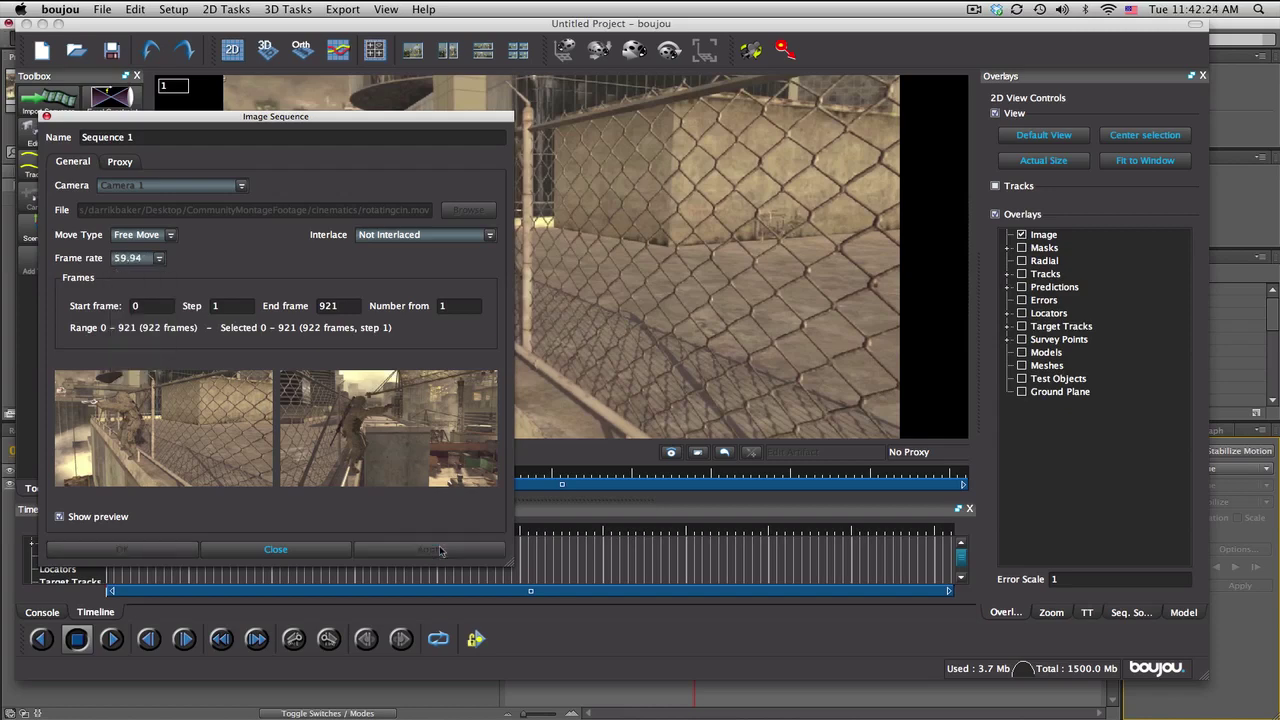
left_click(275, 550)
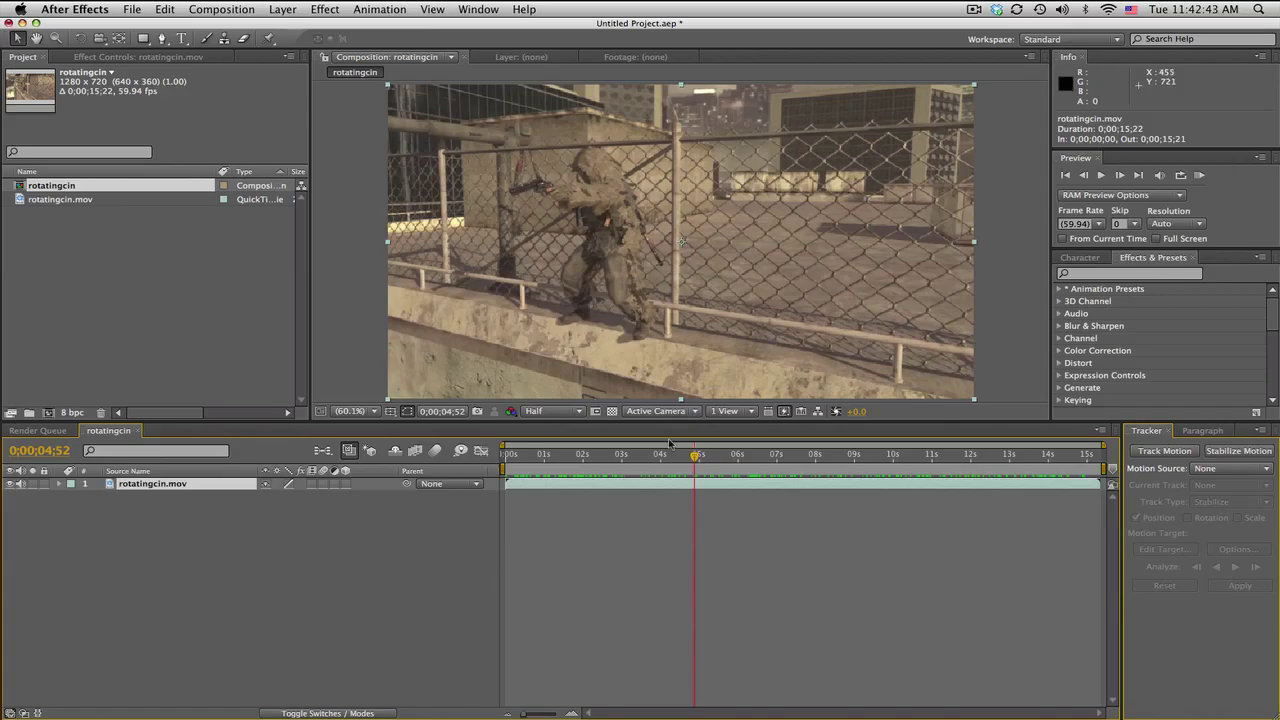
left_click_drag(669, 443, 929, 452)
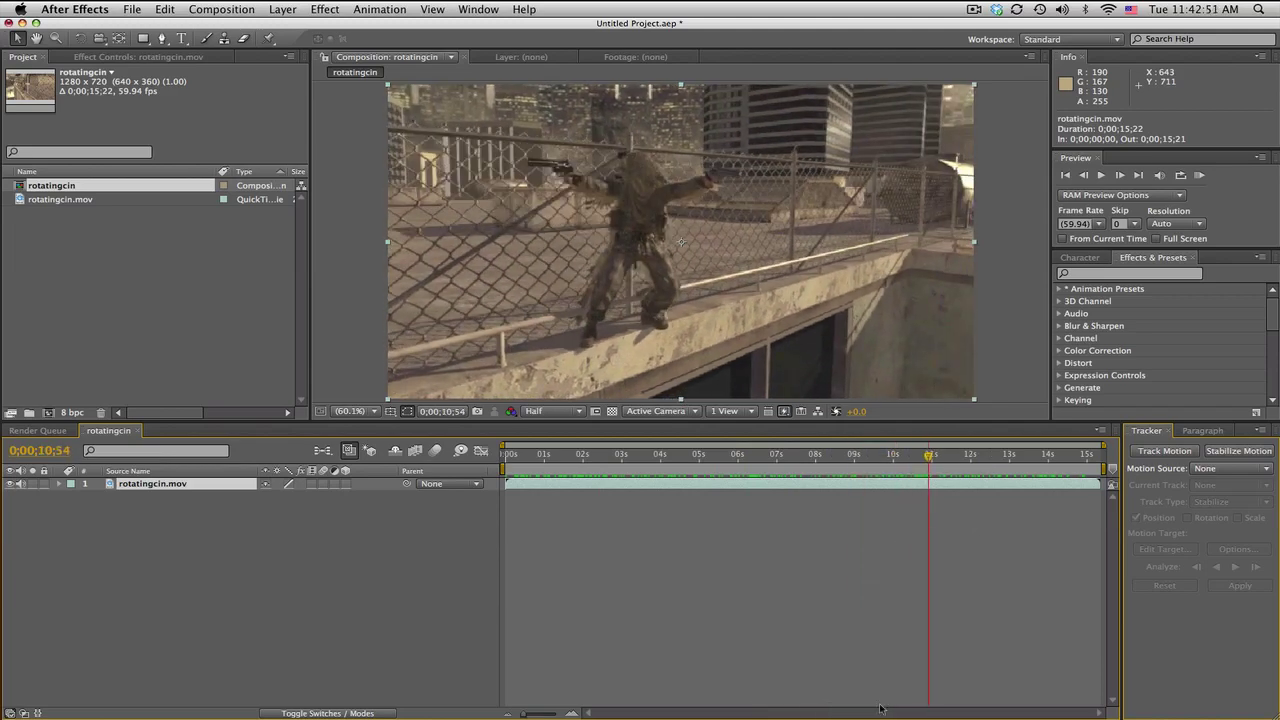
mouse_move(734, 452)
left_mouse_down()
mouse_move(631, 450)
mouse_move(846, 442)
mouse_move(737, 456)
mouse_move(757, 456)
left_mouse_up()
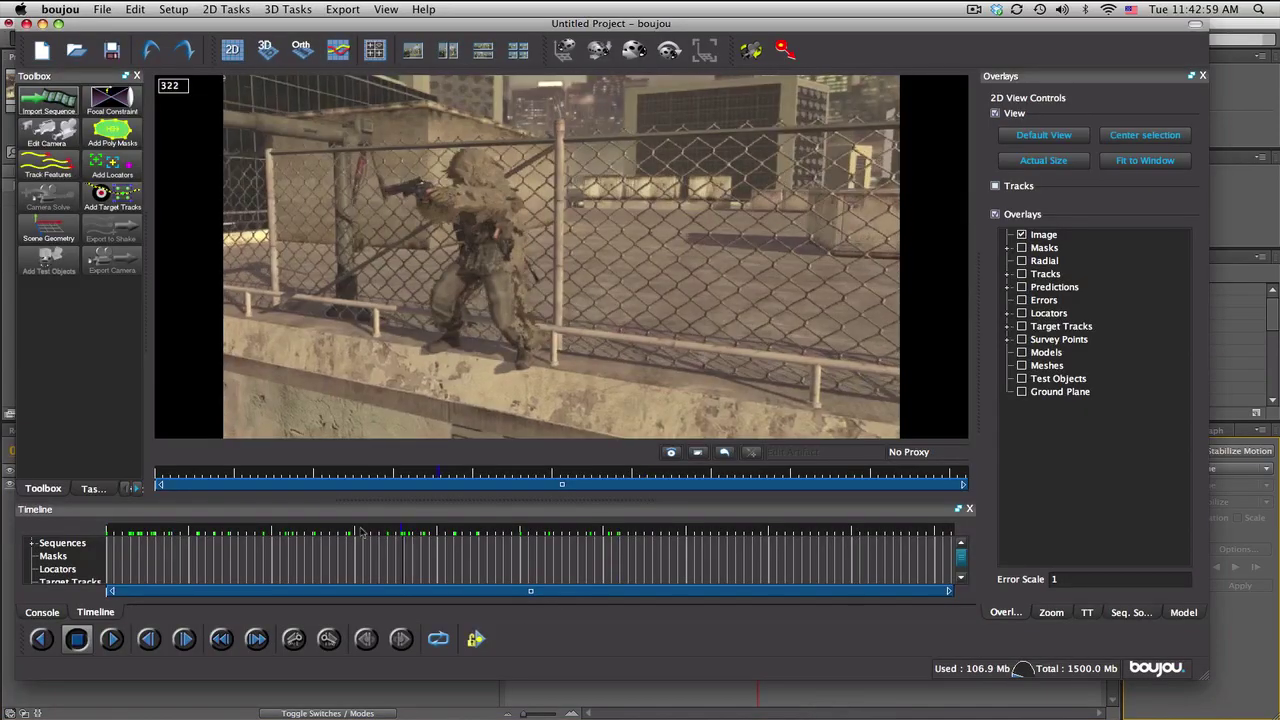
mouse_move(540, 530)
left_mouse_down()
mouse_move(745, 543)
mouse_move(262, 524)
left_mouse_up()
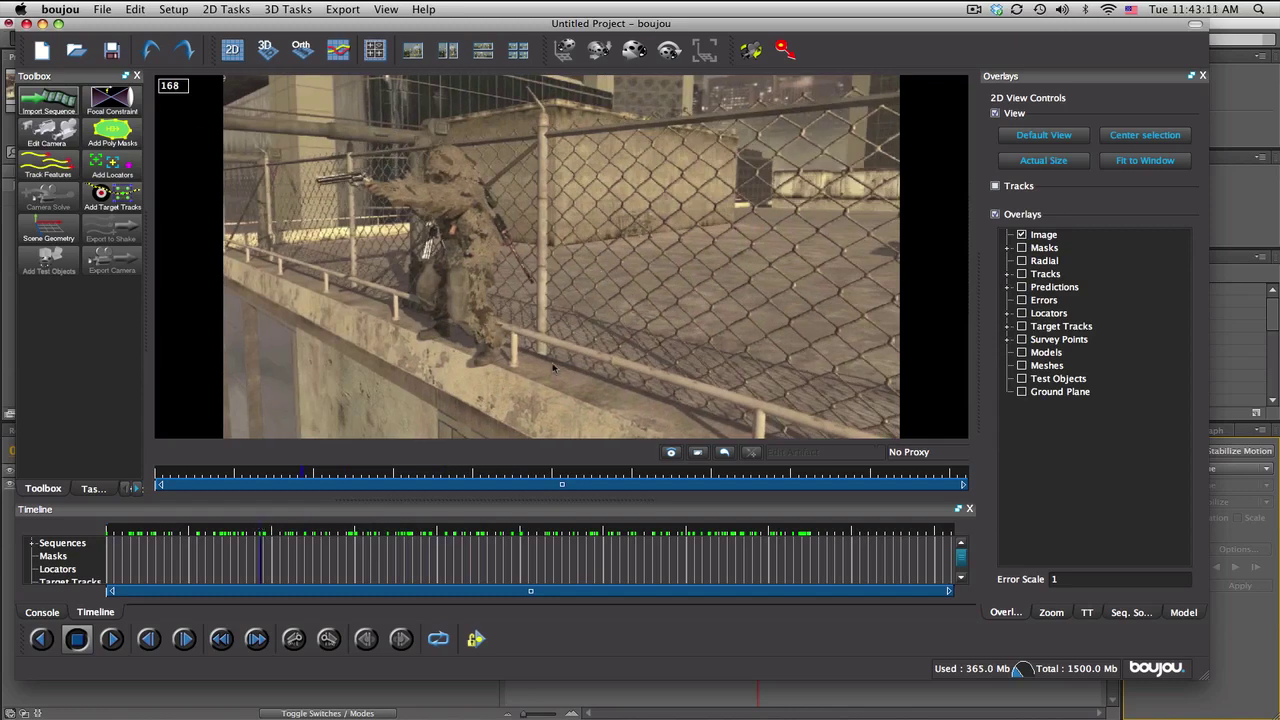
mouse_move(207, 538)
left_mouse_down()
mouse_move(142, 537)
mouse_move(686, 550)
mouse_move(760, 528)
mouse_move(855, 529)
mouse_move(160, 527)
left_mouse_up()
Step: Draw a closed poly mask outlining the soldier's gun arm, leg, side and top
left_click(112, 132)
left_click(294, 170)
left_click(302, 196)
left_click(399, 286)
left_click(416, 343)
left_click(467, 372)
left_click(501, 356)
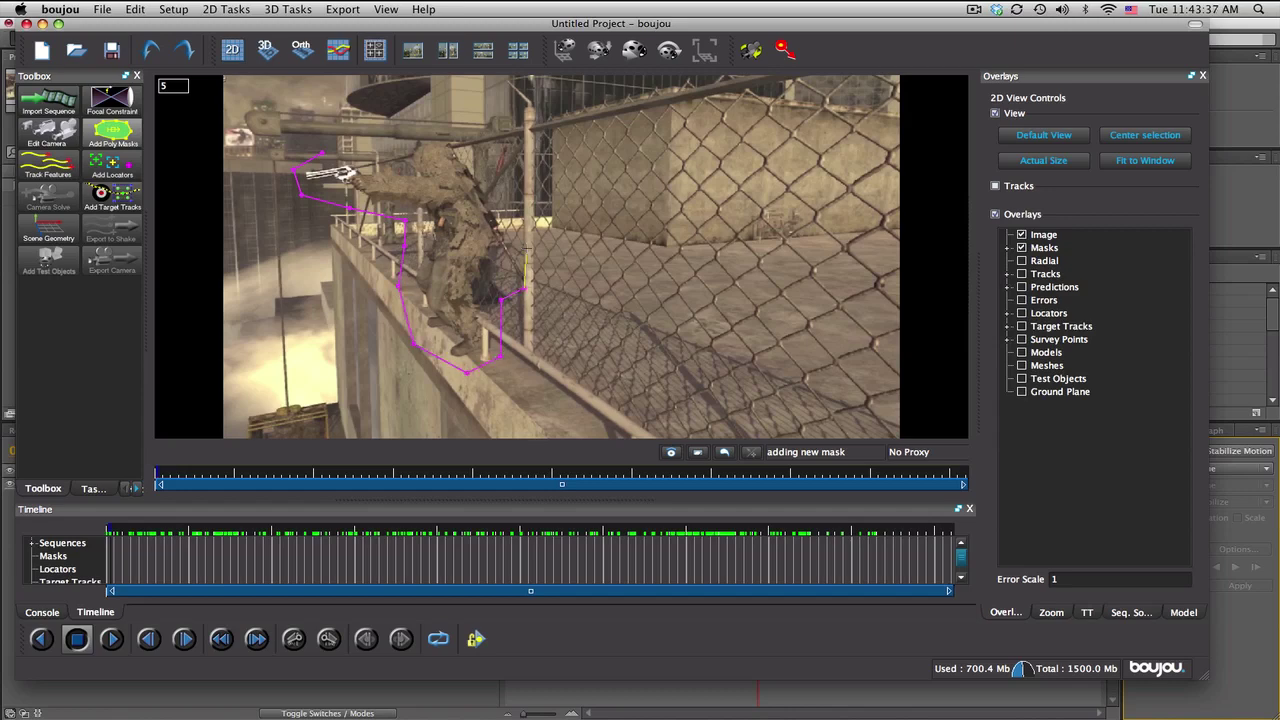
left_click(524, 228)
left_click(488, 155)
left_click(446, 130)
left_click(386, 135)
left_click(322, 155)
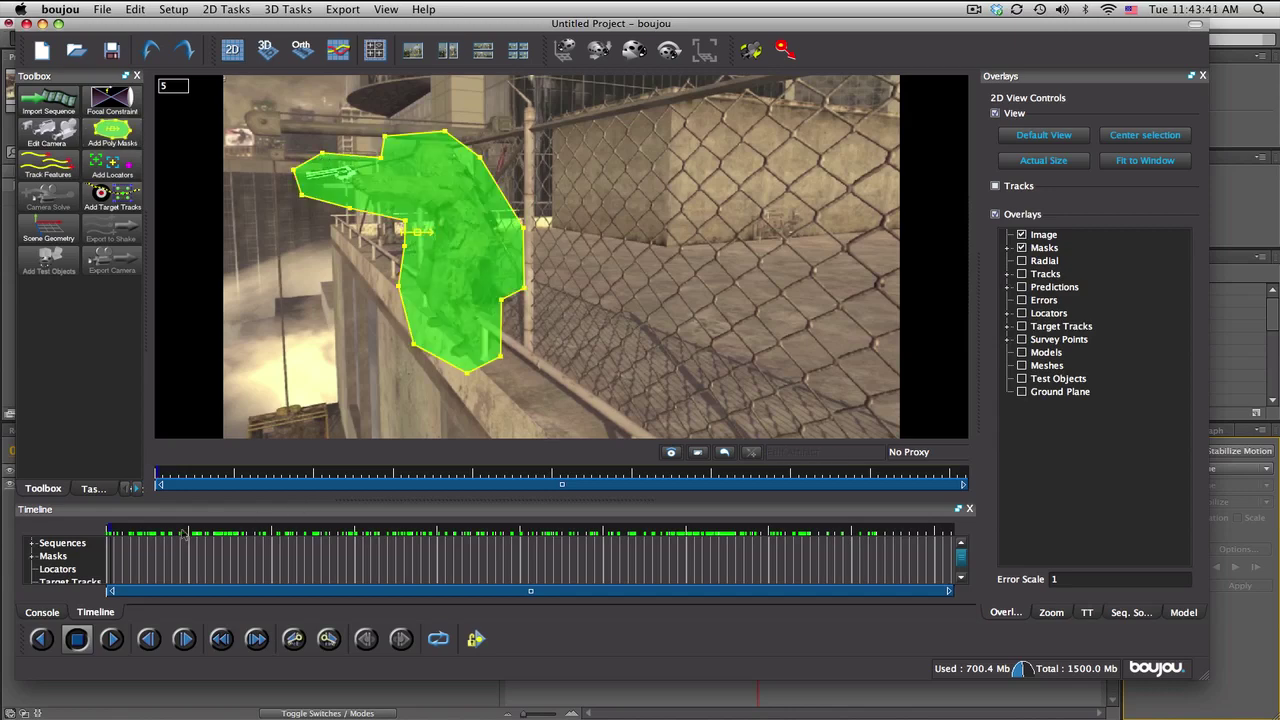
Step: Reshape the mask at frames 73, 140 and 151 to keep it over the soldier
left_click_drag(116, 533, 177, 533)
left_click_drag(501, 303, 518, 227)
left_click_drag(217, 535, 236, 534)
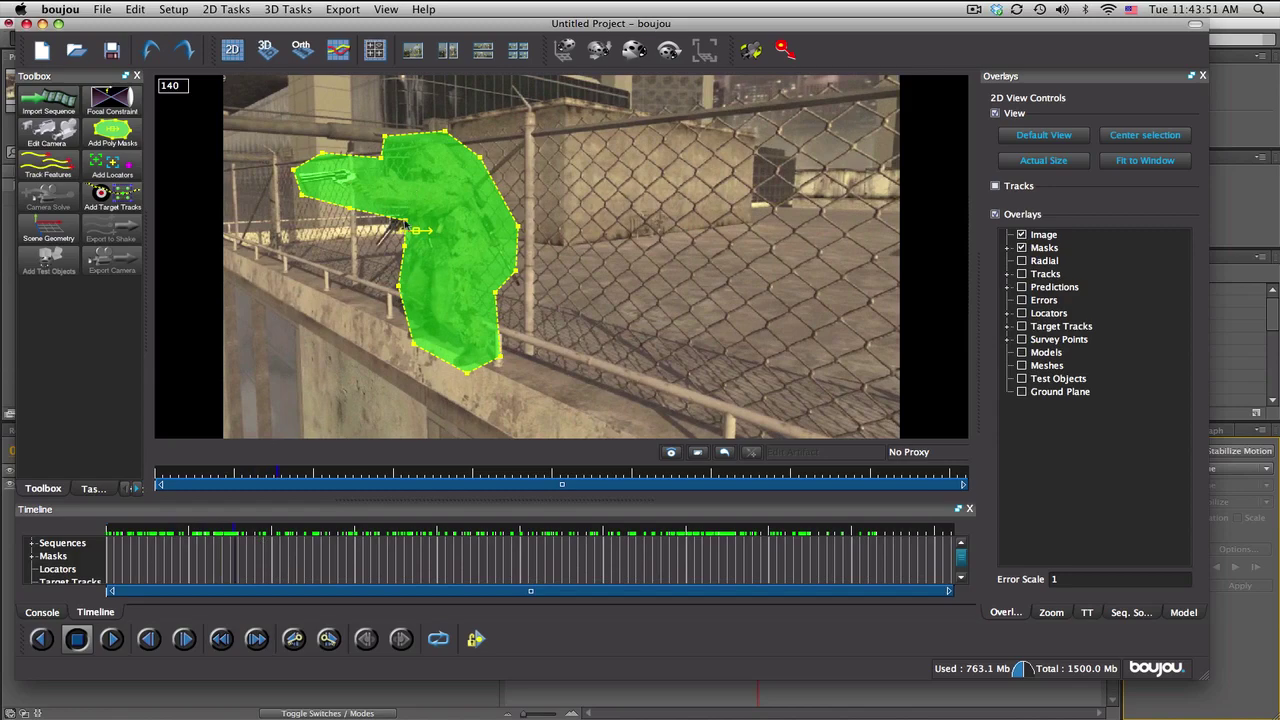
left_click_drag(404, 221, 364, 254)
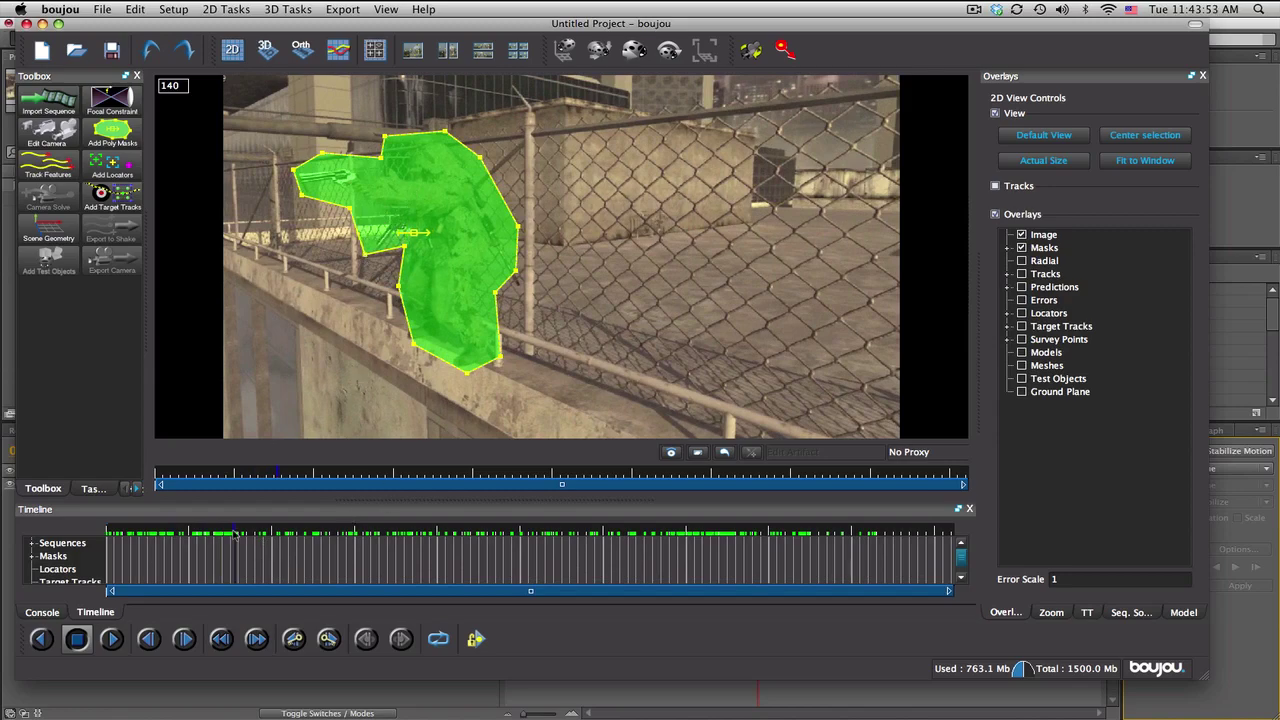
left_click_drag(236, 534, 297, 527)
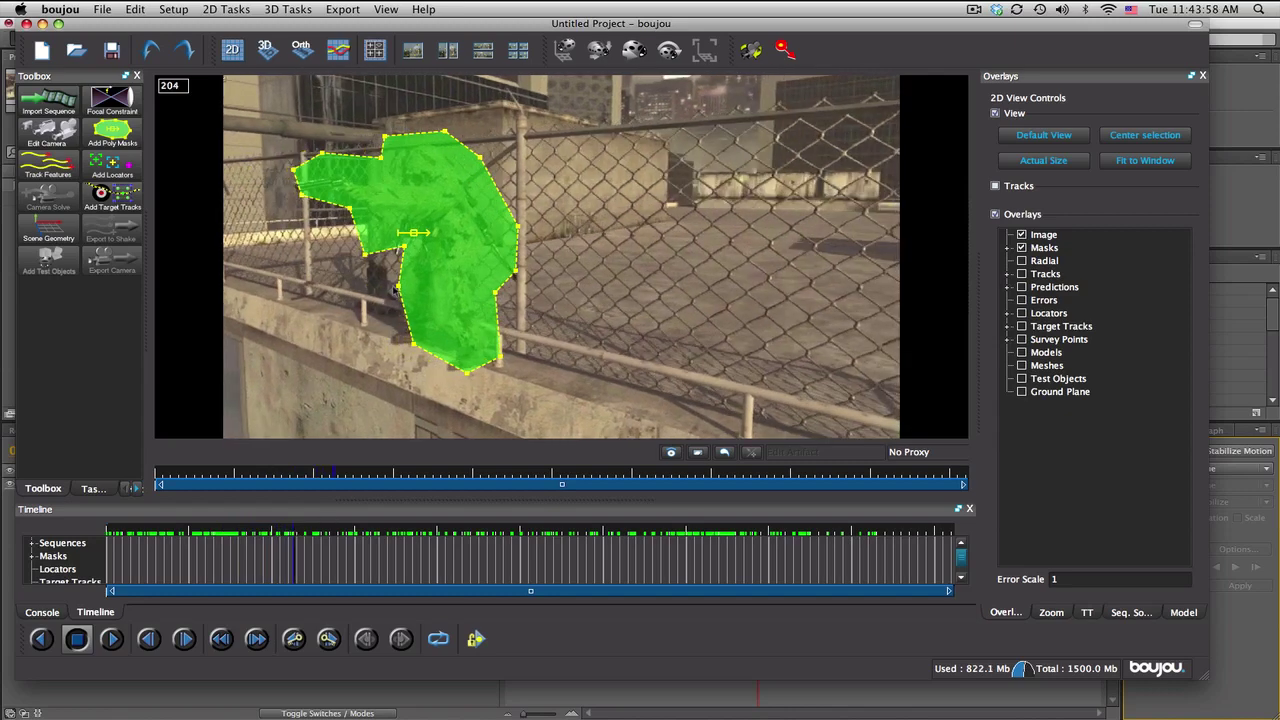
left_click_drag(396, 290, 384, 288)
left_click_drag(413, 343, 372, 346)
left_click_drag(301, 198, 284, 170)
left_click_drag(514, 274, 518, 279)
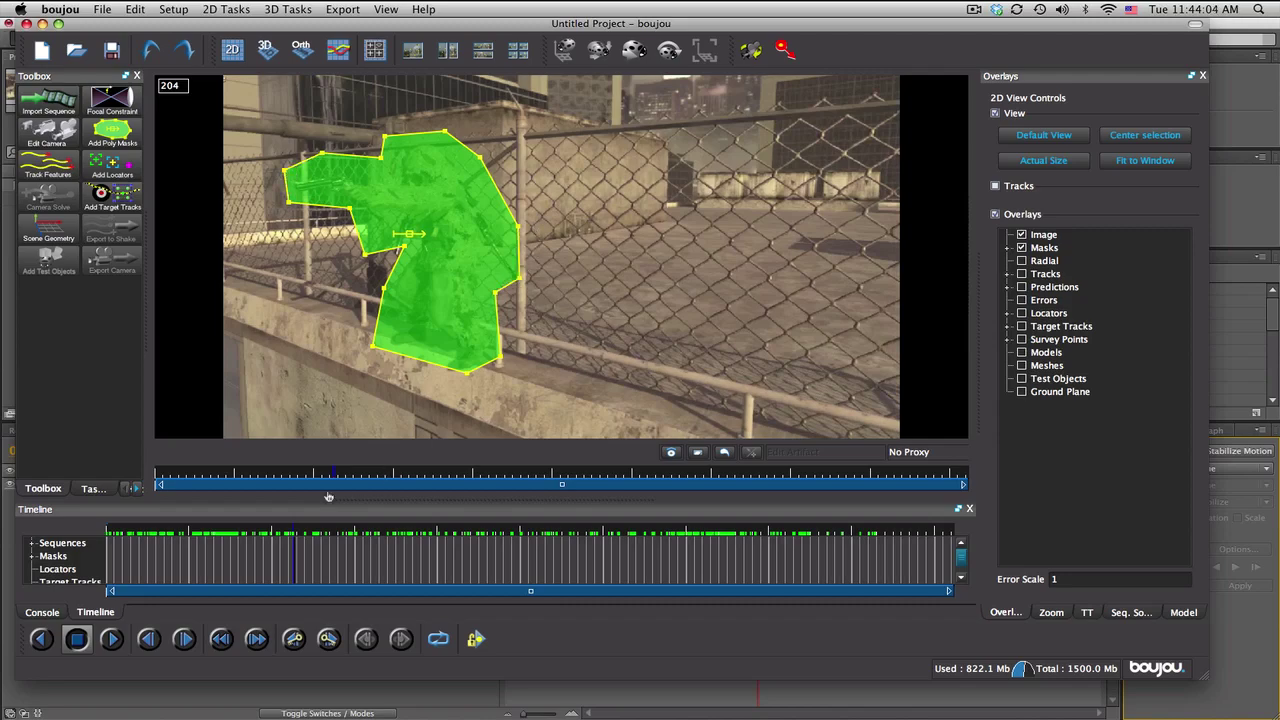
Step: At frame 278, reshape the mask's edges and arm lobe around the soldier, checking with playback
left_click_drag(297, 535, 355, 533)
left_click_drag(503, 360, 536, 371)
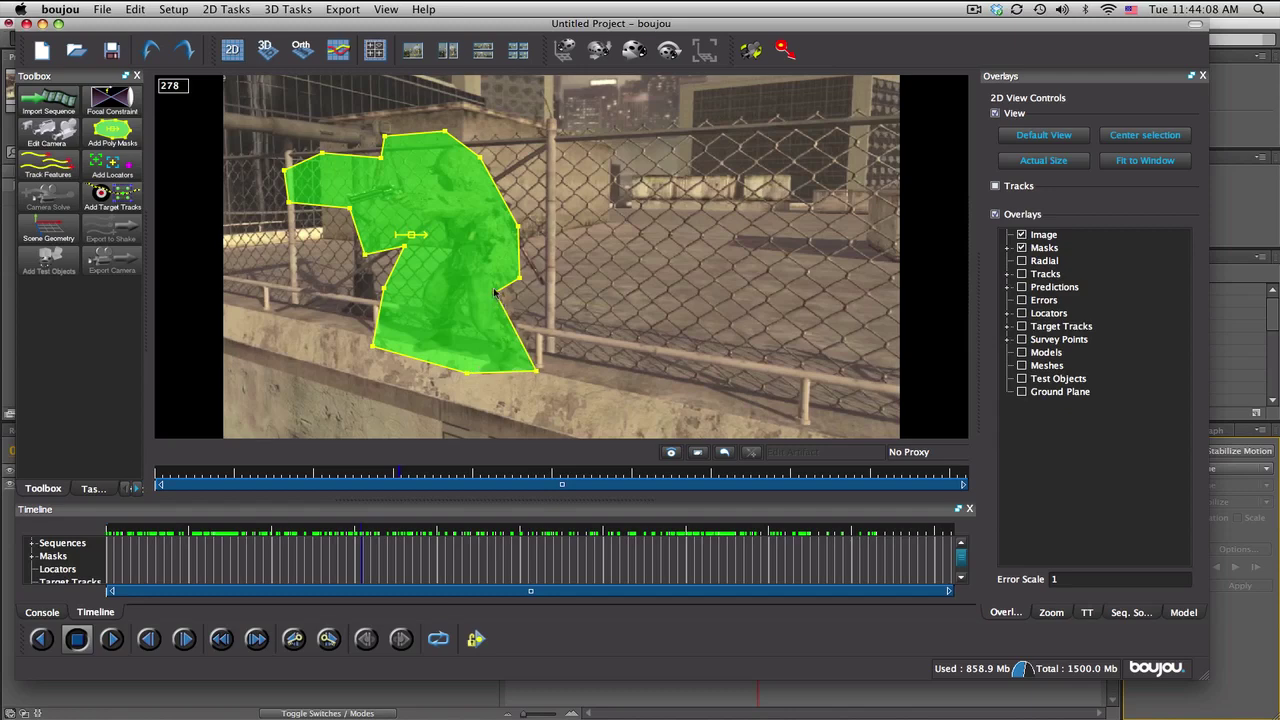
left_click_drag(495, 294, 534, 284)
left_click_drag(518, 228, 534, 230)
left_click_drag(482, 158, 492, 157)
left_click_drag(384, 133, 361, 178)
left_click_drag(285, 170, 430, 255)
left_click_drag(385, 294, 414, 297)
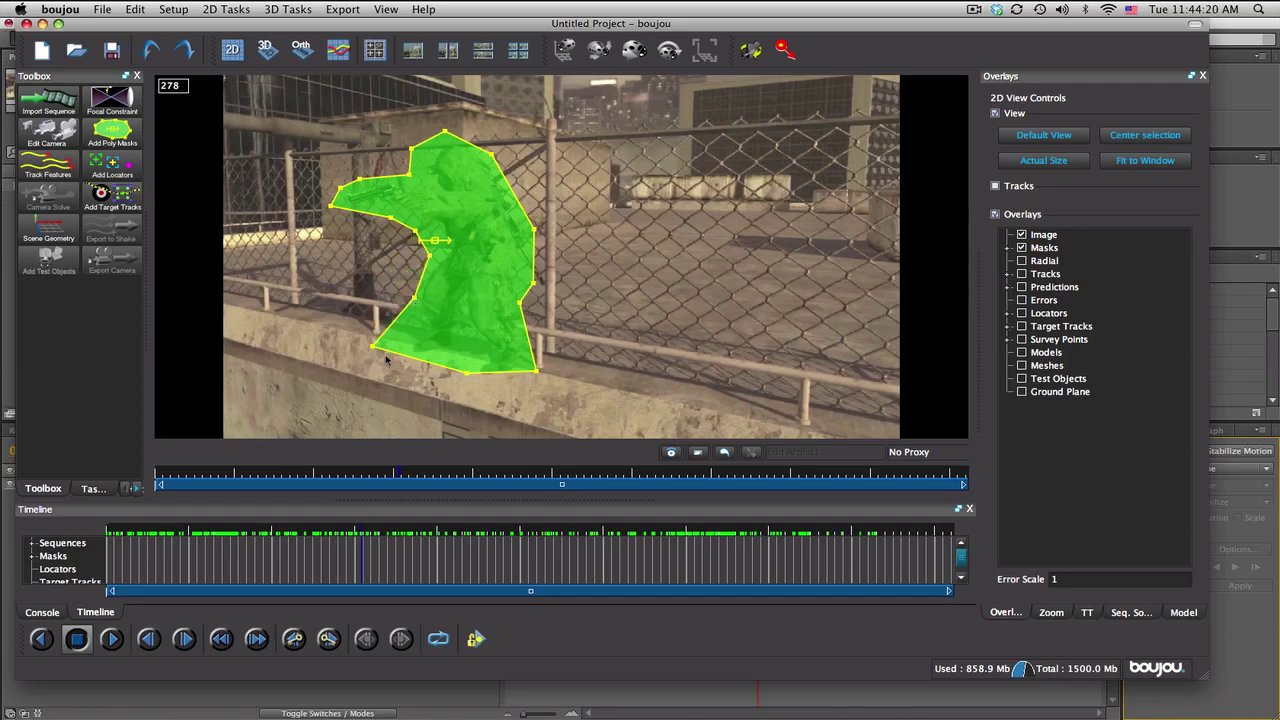
left_click_drag(372, 348, 400, 358)
key("space")
mouse_move(530, 290)
left_mouse_down()
mouse_move(553, 283)
mouse_move(545, 303)
left_mouse_up()
left_click_drag(537, 372, 571, 369)
left_click_drag(491, 154, 505, 145)
Step: Adjust the mask's corners and arm tip at frames 422 and 506 to follow the soldier
left_click_drag(445, 528, 494, 530)
left_click_drag(535, 222, 553, 215)
left_click_drag(549, 305, 557, 303)
left_click_drag(331, 210, 462, 134)
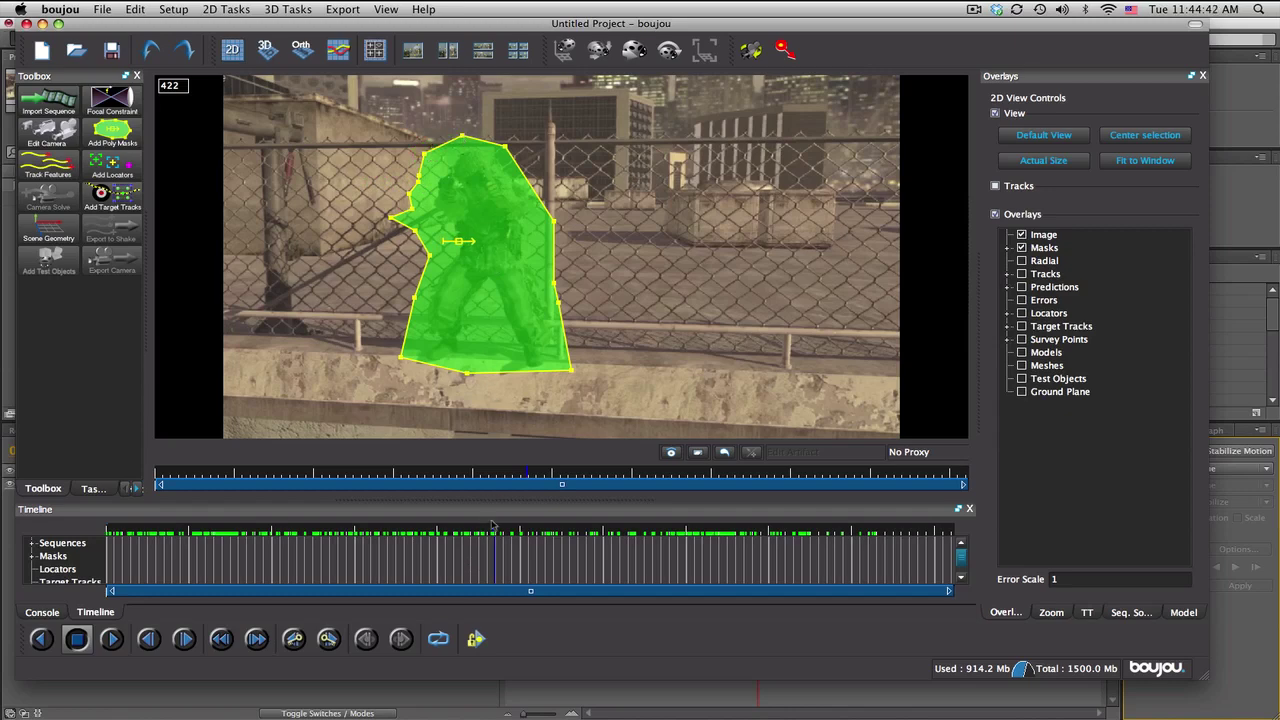
left_click_drag(492, 524, 580, 533)
left_click_drag(400, 358, 461, 384)
left_click_drag(503, 150, 531, 138)
Step: Stretch the mask over the soldier's gun at frames 589 and 647
left_click_drag(591, 531, 648, 531)
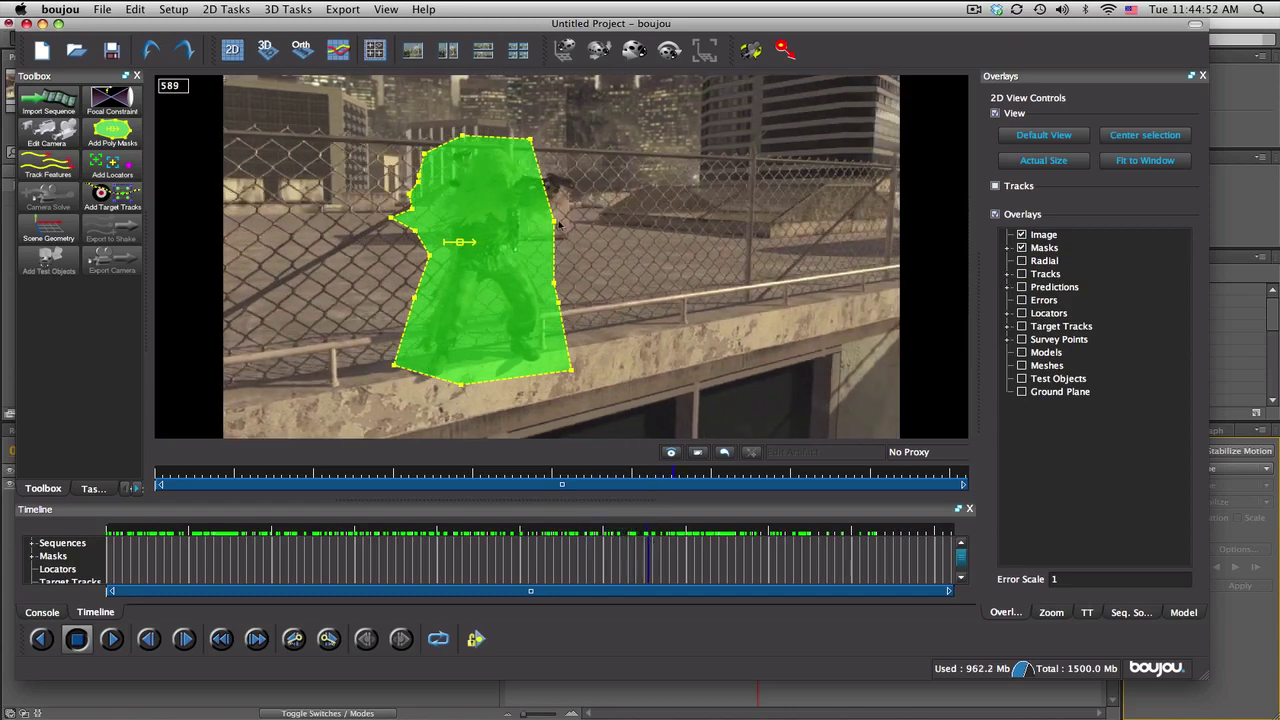
left_click_drag(557, 225, 613, 212)
left_click_drag(532, 142, 558, 136)
left_click_drag(655, 528, 700, 530)
left_click_drag(614, 213, 648, 174)
left_click_drag(423, 161, 373, 148)
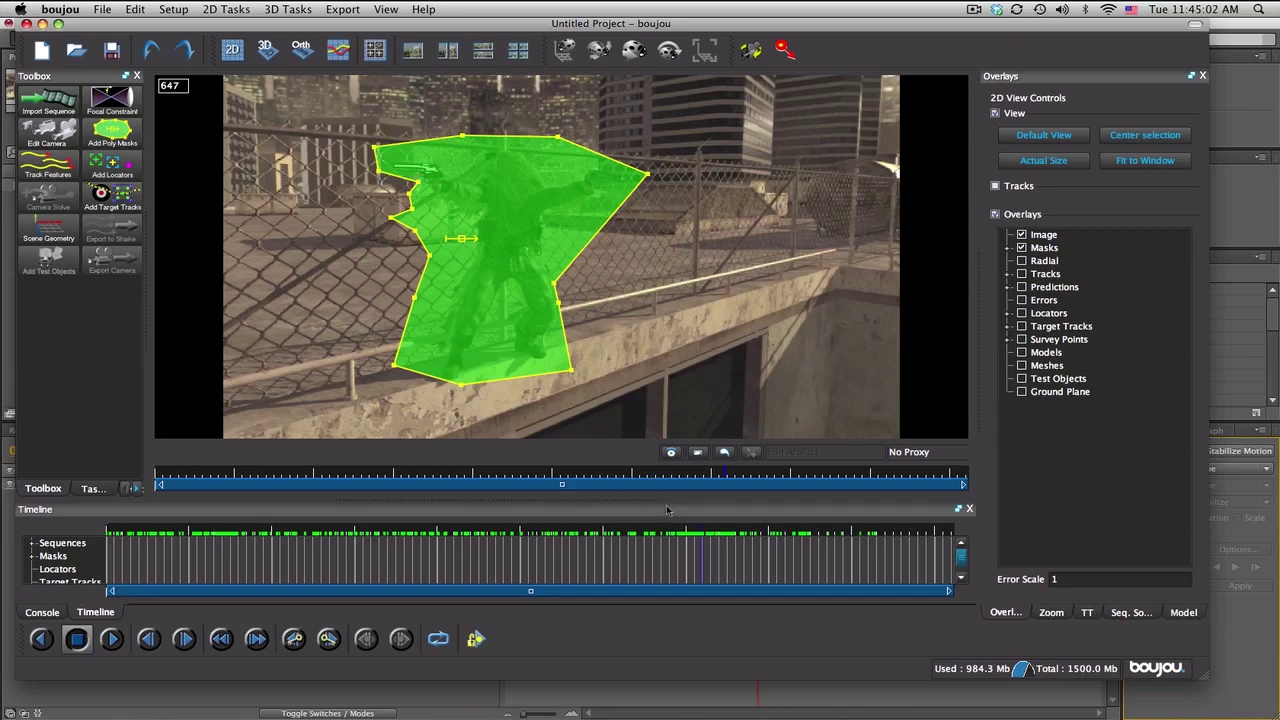
Step: Move the mask's vertices to follow the soldier and his gun at frames 702 and 735
left_click_drag(706, 531, 749, 531)
left_click_drag(647, 176, 682, 191)
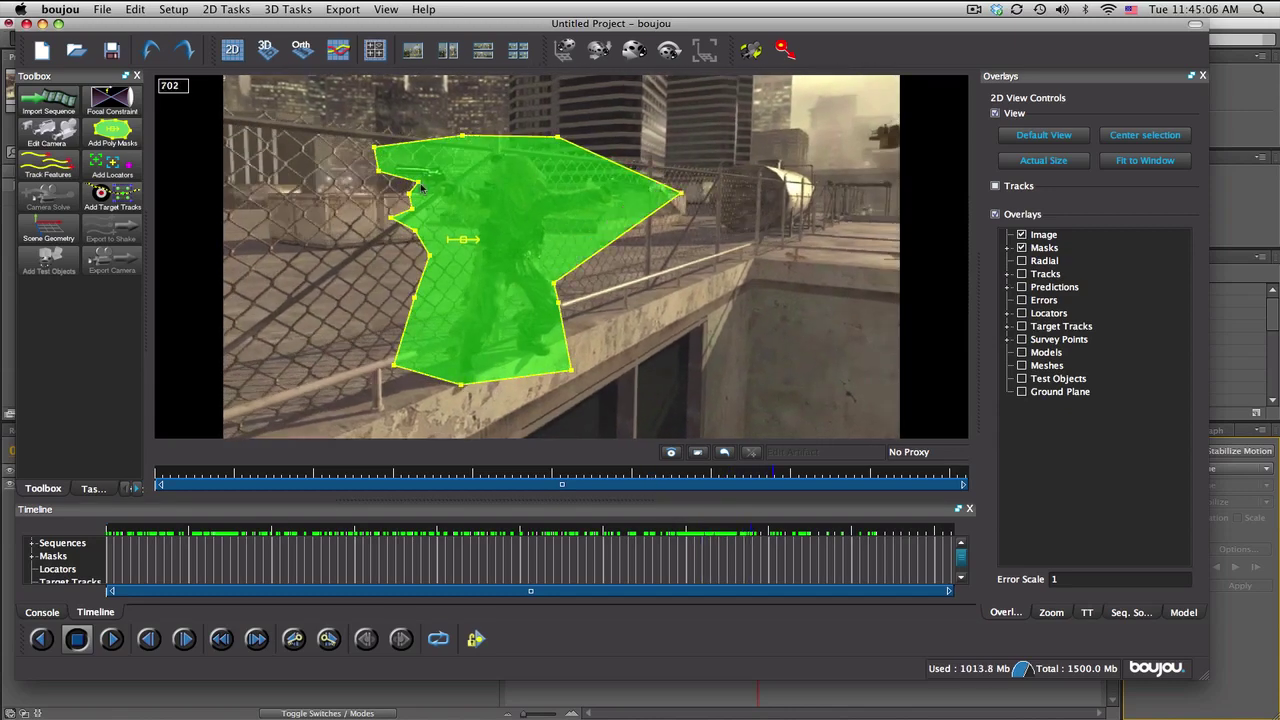
left_click_drag(421, 187, 421, 191)
left_click(797, 533)
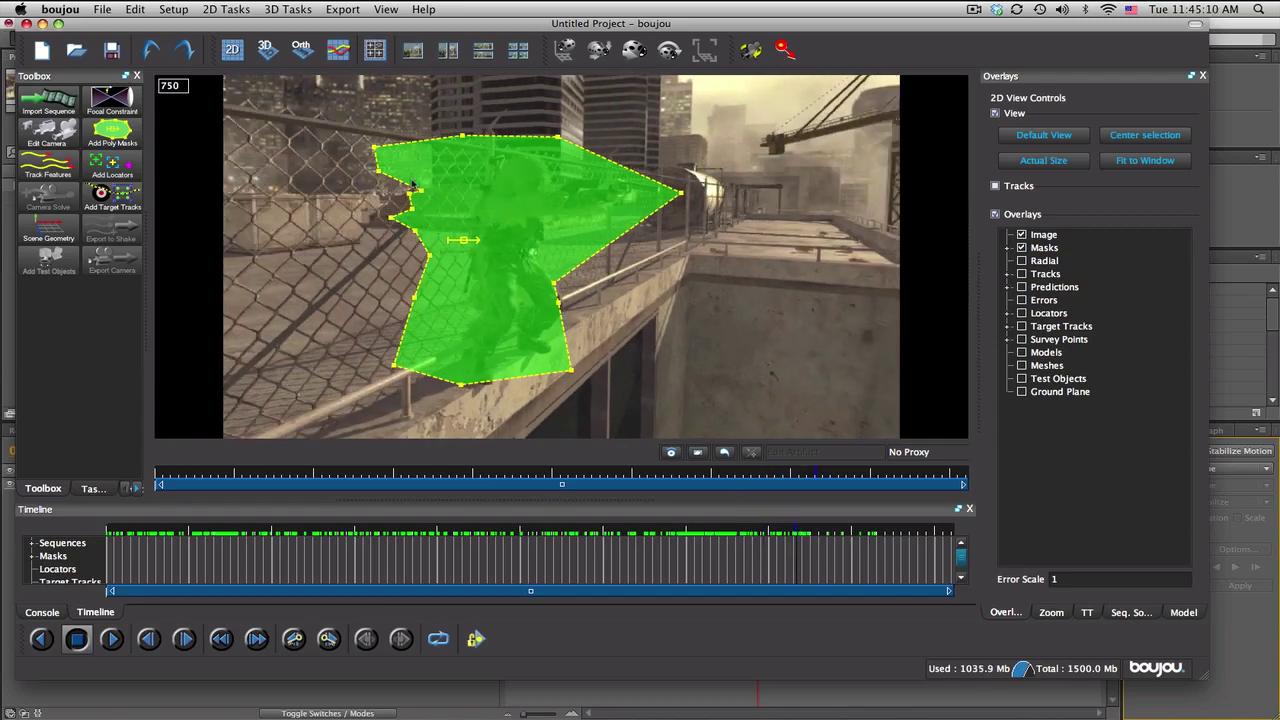
left_click(784, 531)
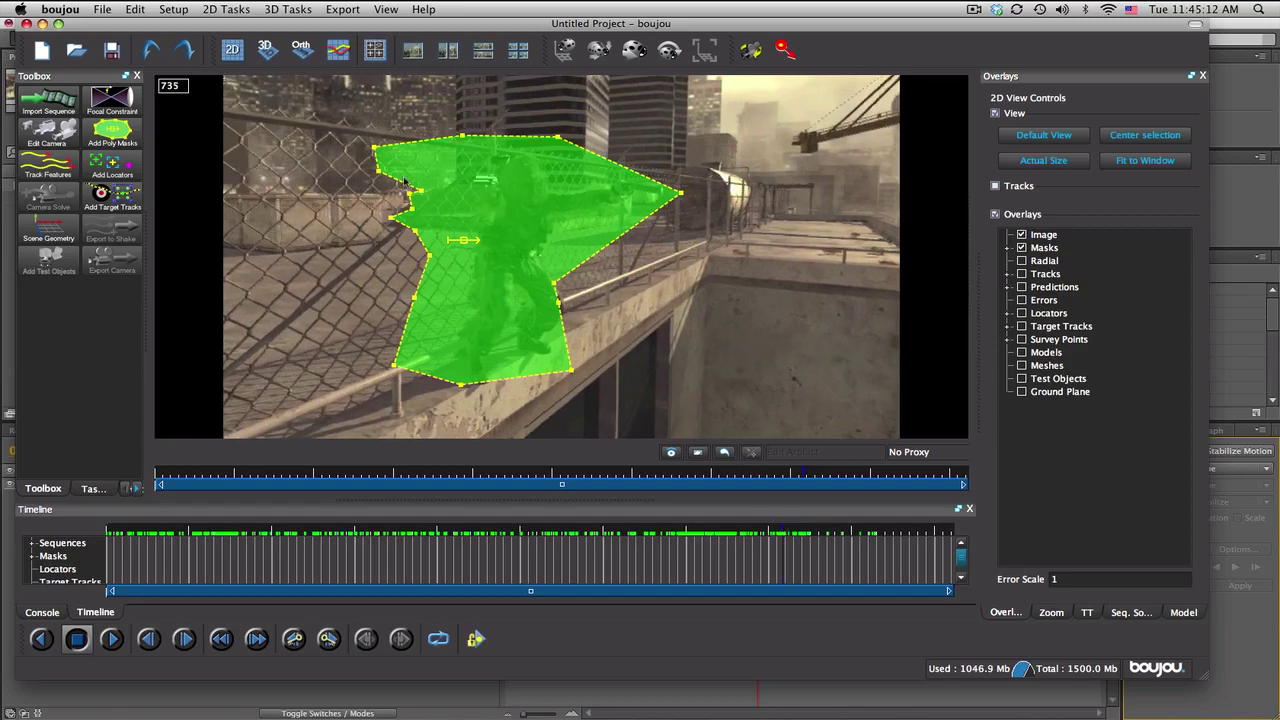
left_click_drag(380, 173, 445, 151)
left_click_drag(429, 255, 447, 256)
left_click_drag(414, 296, 459, 290)
left_click_drag(394, 366, 431, 366)
mouse_move(414, 232)
left_mouse_down()
mouse_move(437, 232)
mouse_move(420, 212)
mouse_move(462, 201)
mouse_move(428, 190)
mouse_move(453, 165)
left_mouse_up()
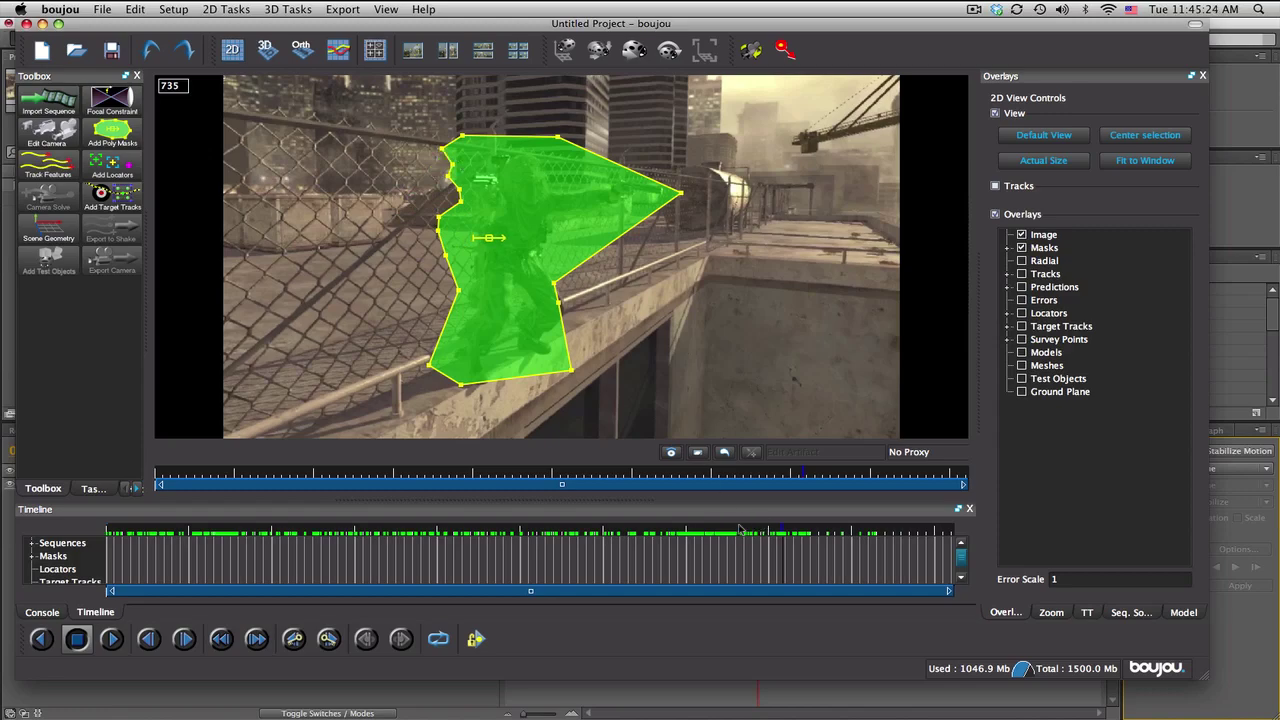
Step: Touch up the mask at frames 685 and 895 and review it back through the shot
left_click_drag(716, 531, 759, 522)
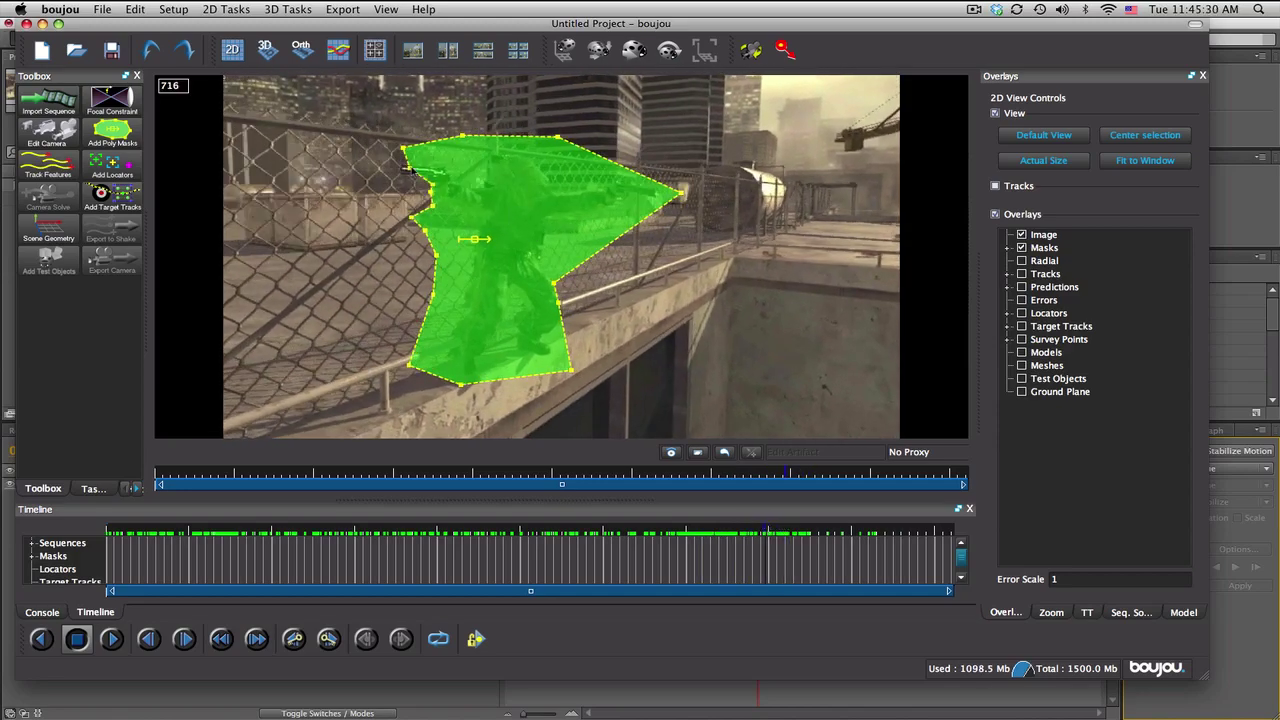
left_click_drag(409, 170, 391, 178)
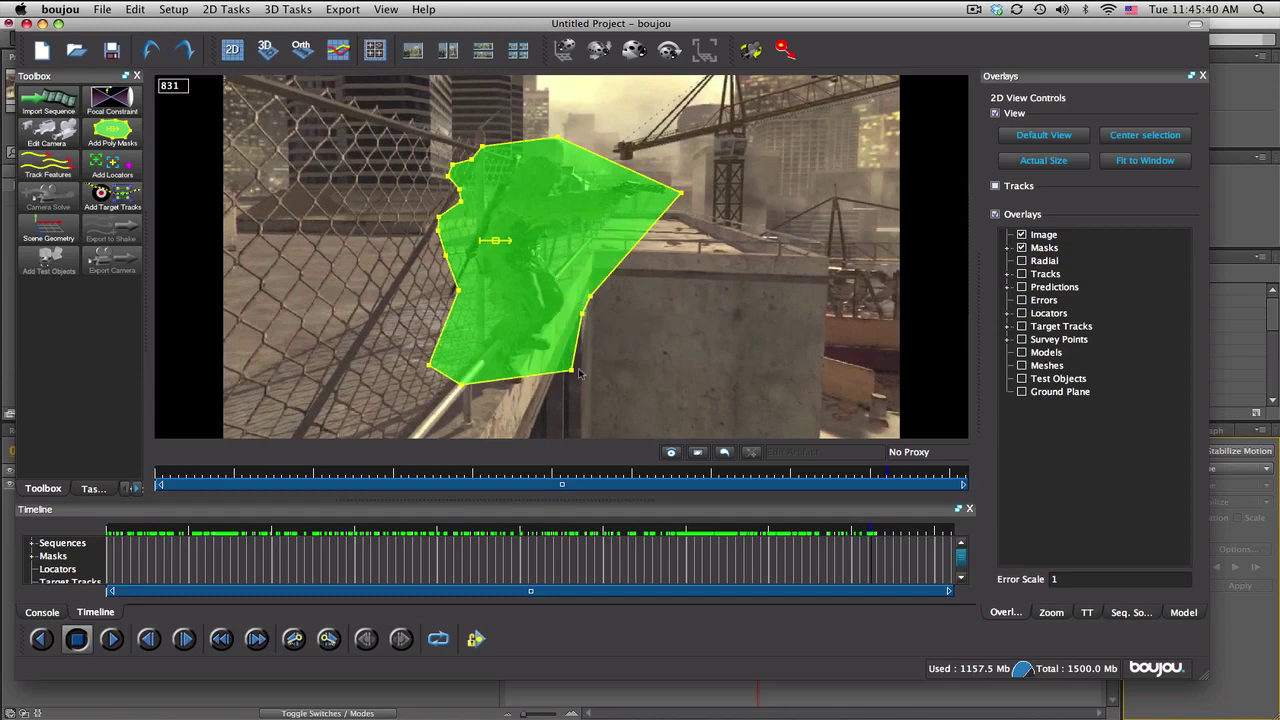
left_click_drag(868, 522, 922, 537)
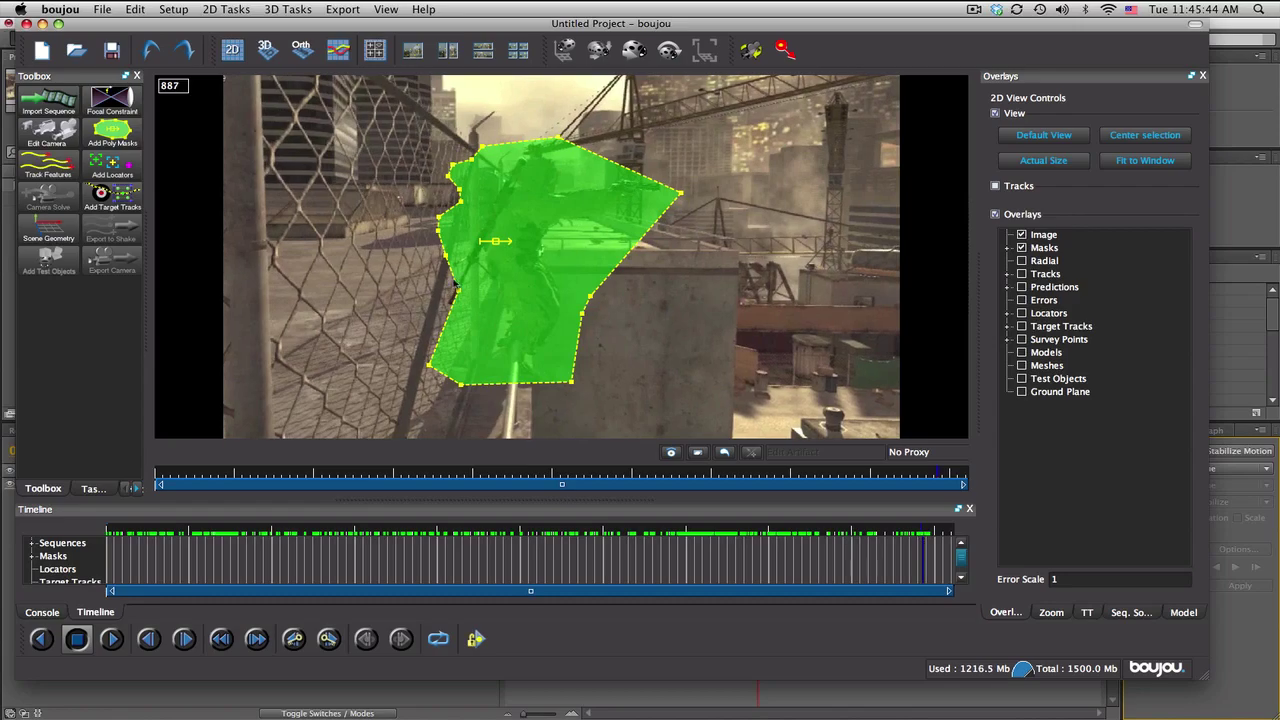
left_click_drag(454, 288, 438, 296)
left_click_drag(363, 535, 130, 524)
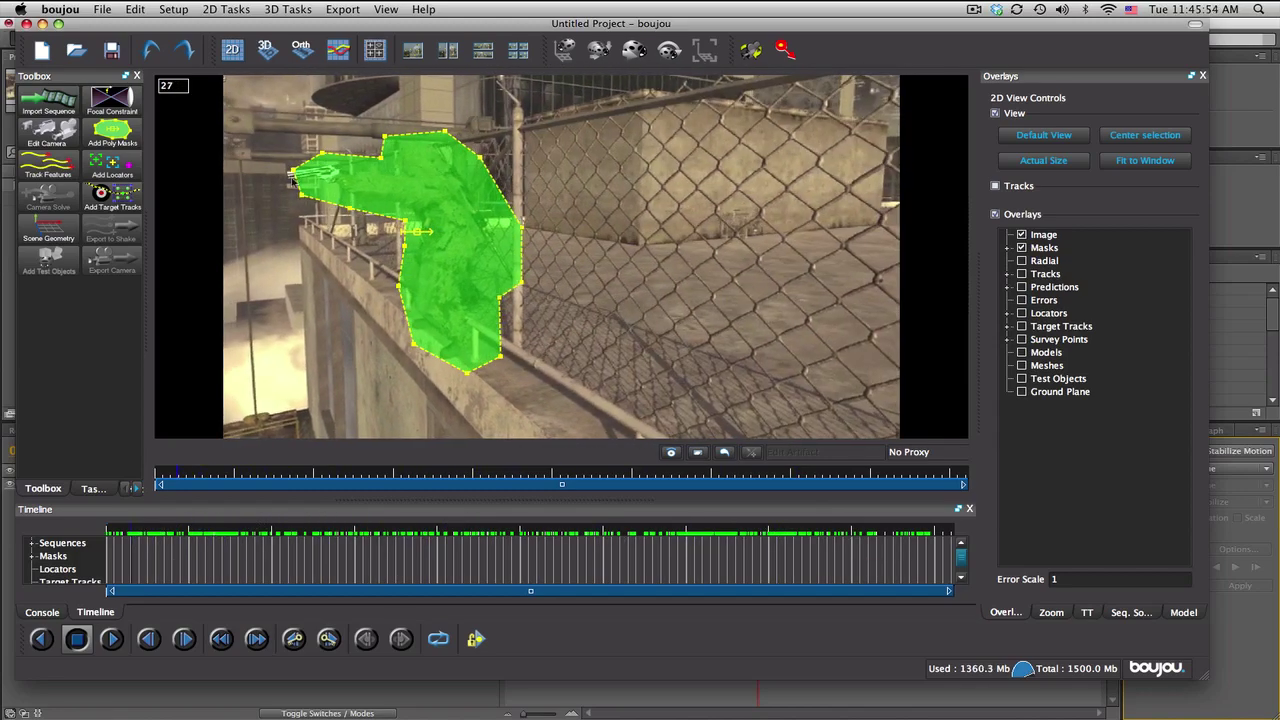
left_click_drag(292, 178, 280, 170)
Step: Run feature tracking on all frames of Sequence 1
left_click(48, 163)
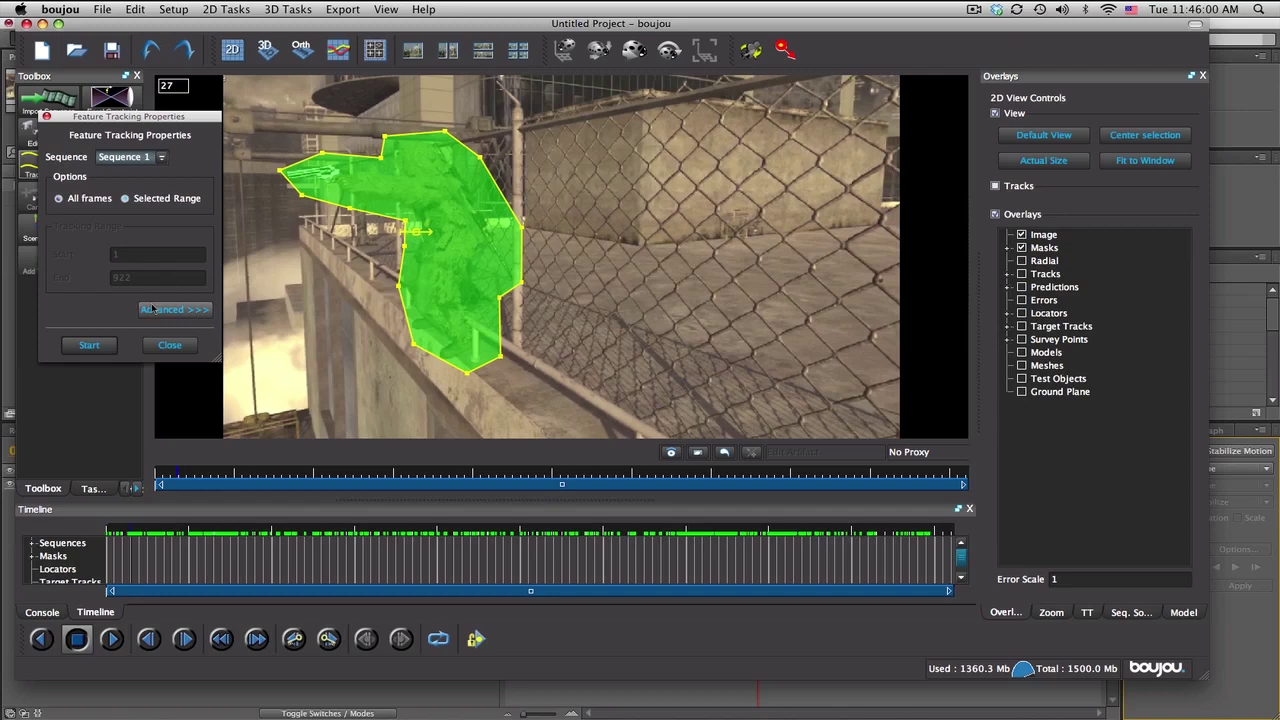
left_click(89, 345)
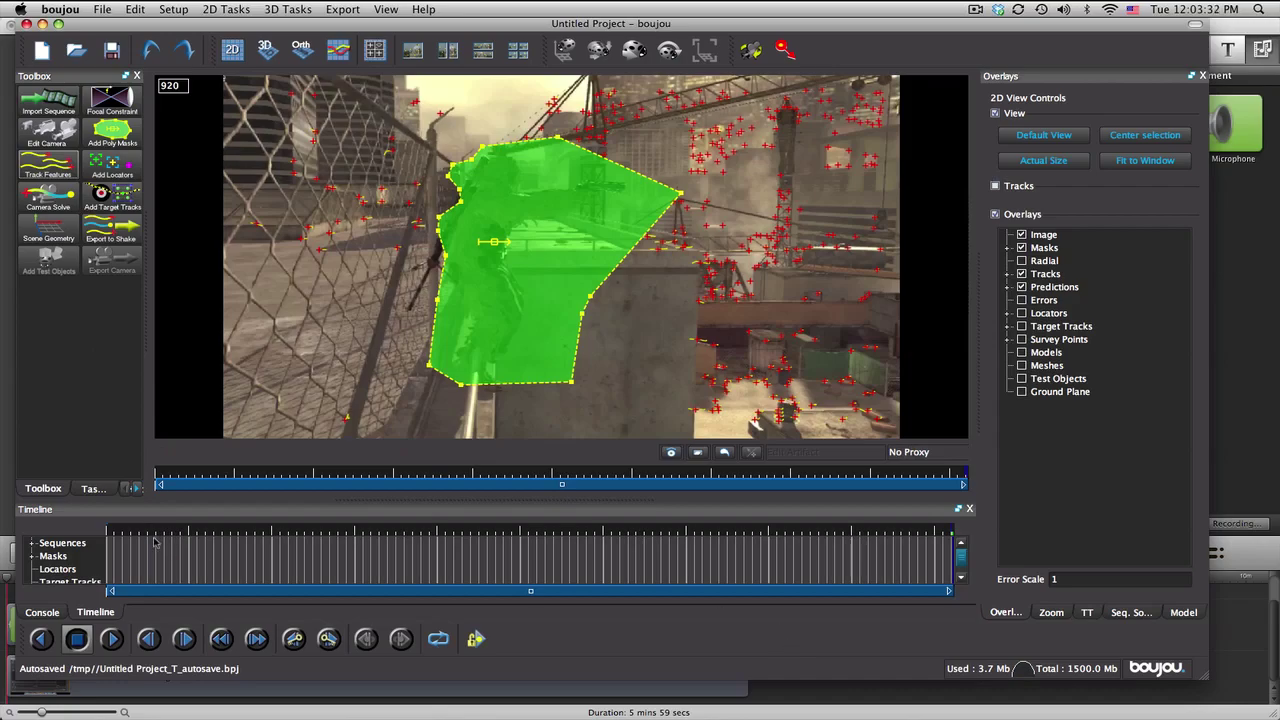
Step: Review the tracked points through the shot and start the camera solve with All frames selected
left_click_drag(152, 541, 668, 532)
left_click(58, 200)
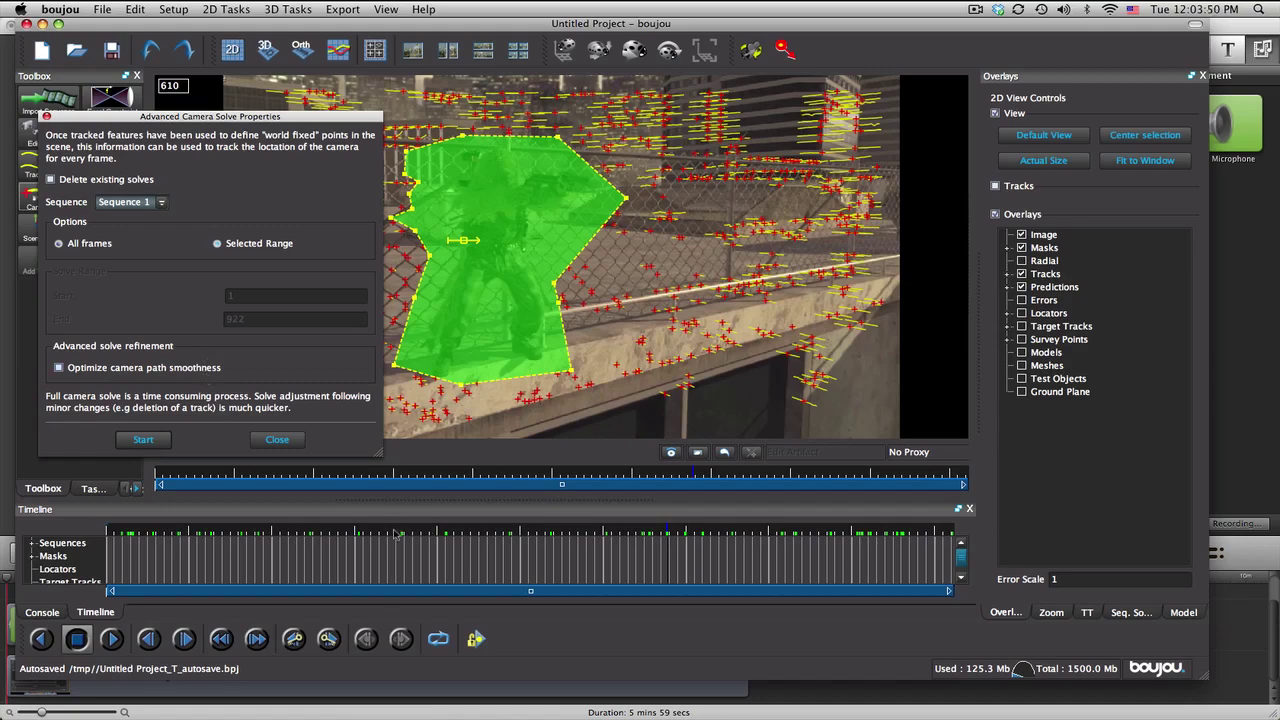
left_click_drag(340, 536, 500, 531)
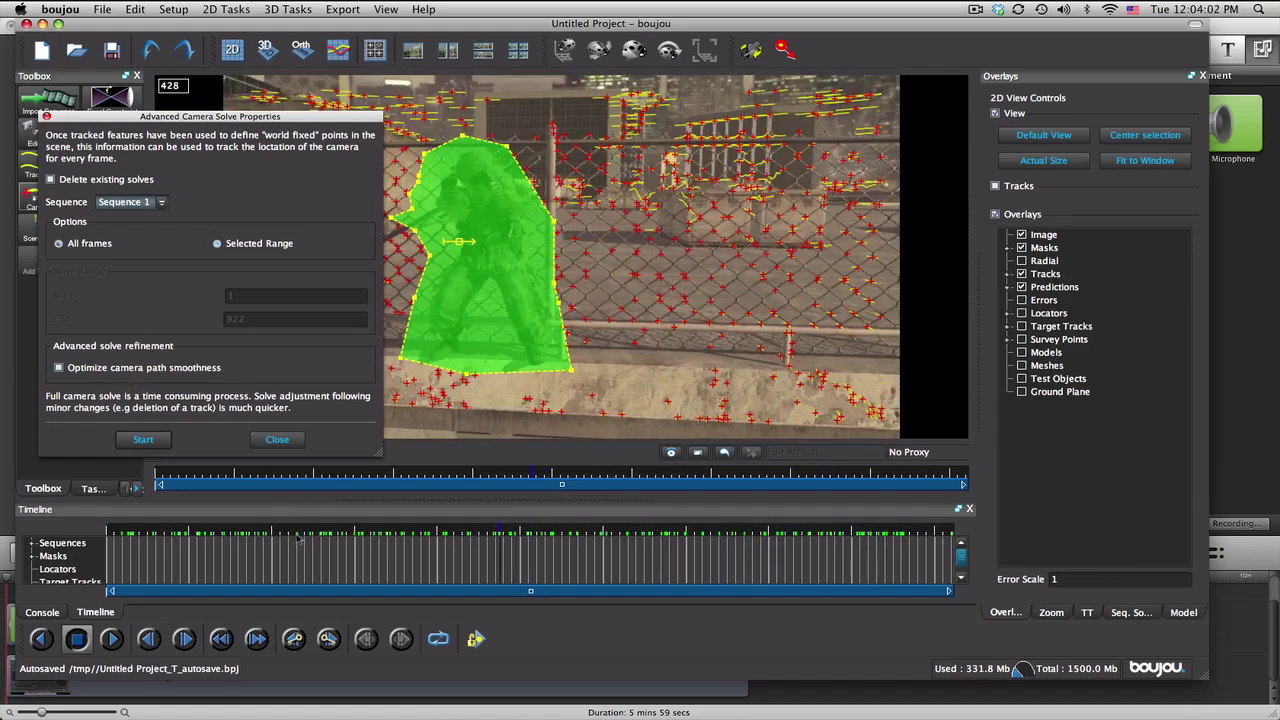
left_click_drag(268, 538, 182, 538)
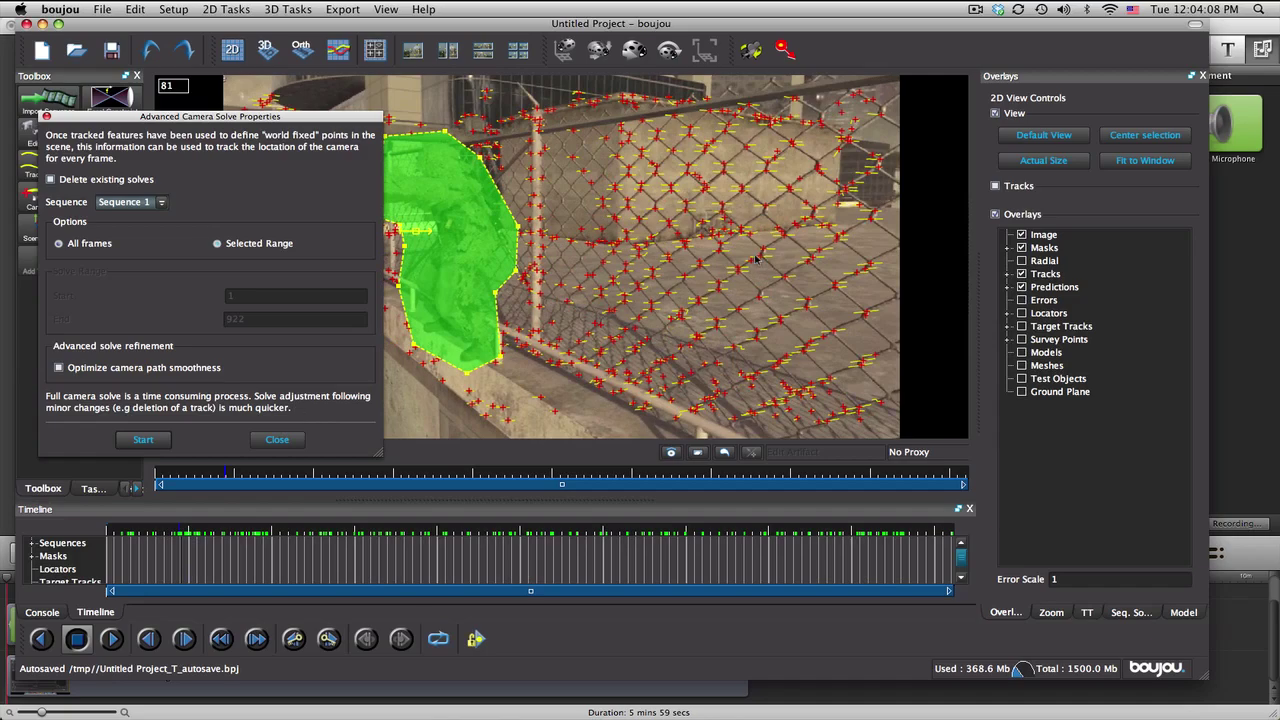
left_click_drag(200, 530, 687, 528)
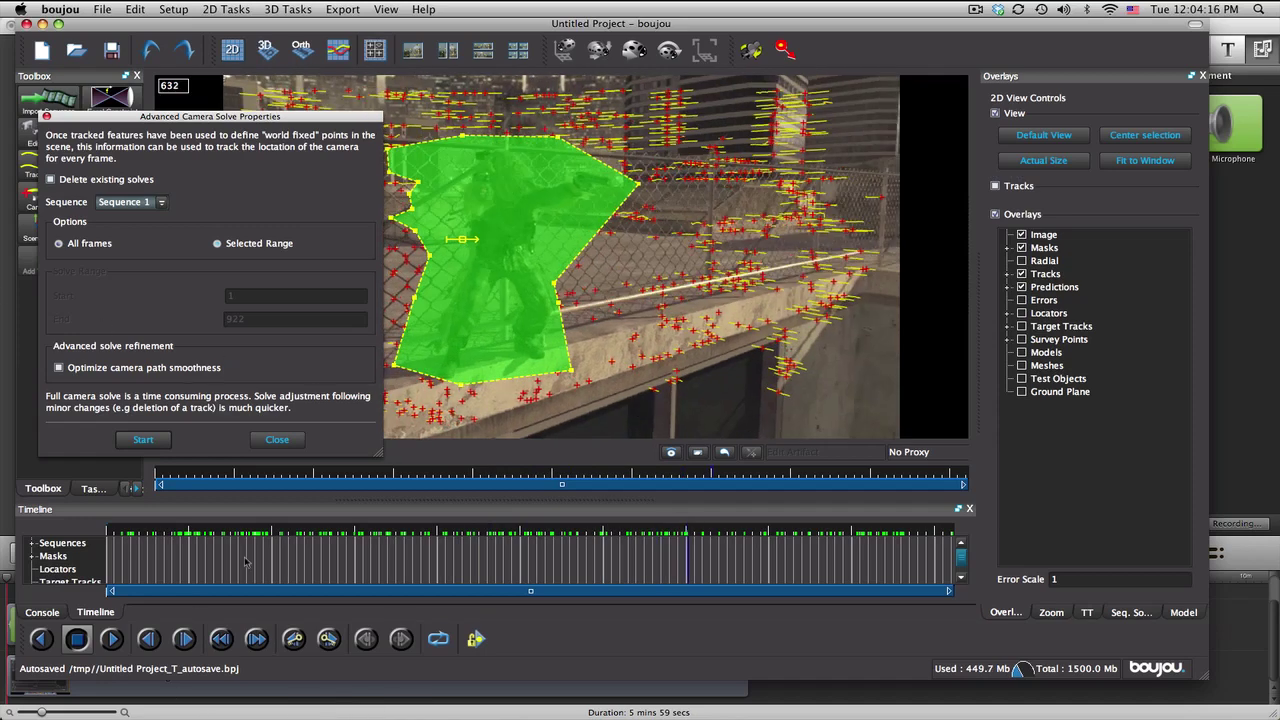
left_click_drag(687, 531, 474, 533)
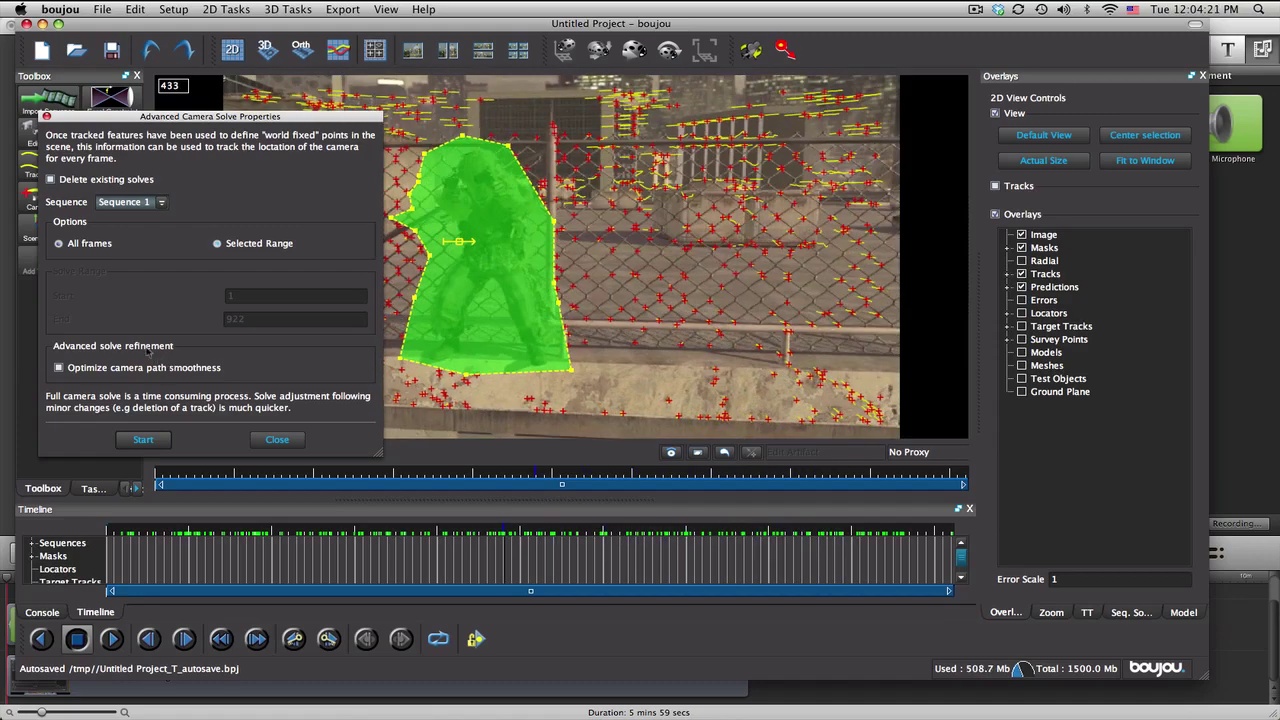
left_click(143, 439)
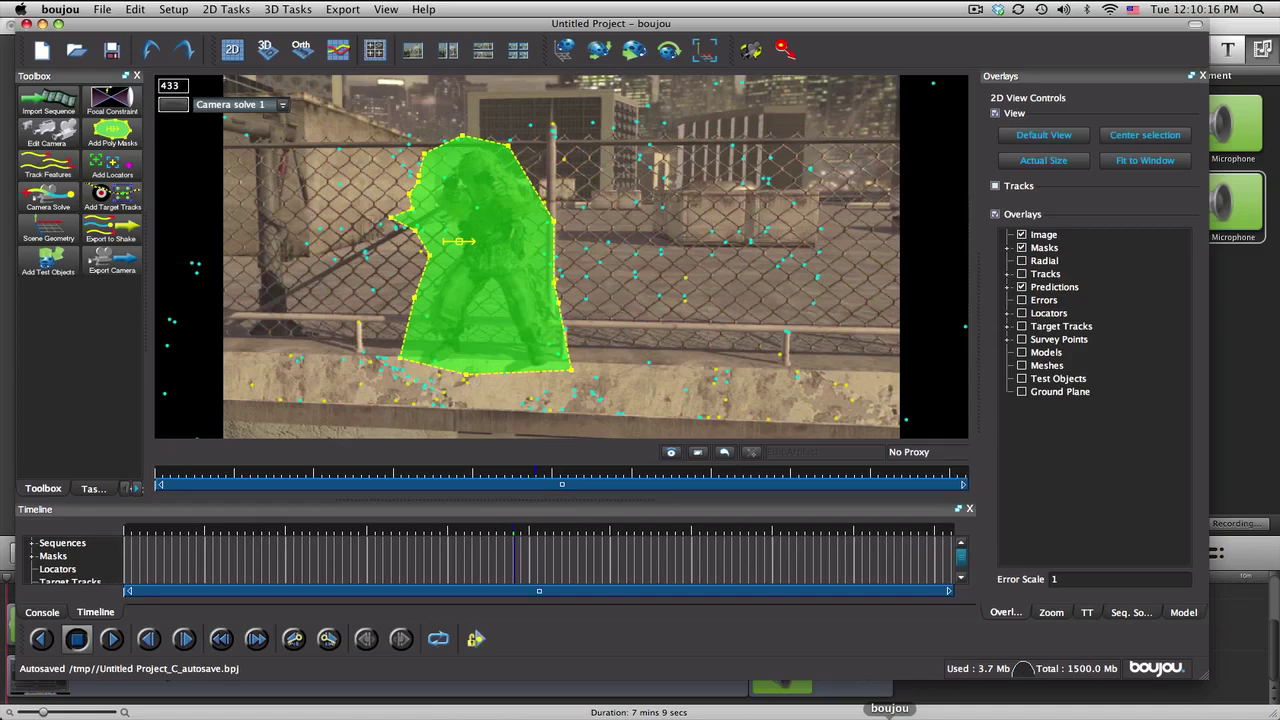
Step: Scrub from near the start to about frame 507 and back to review the solved tracks
left_click(141, 533)
left_click_drag(141, 533, 637, 520)
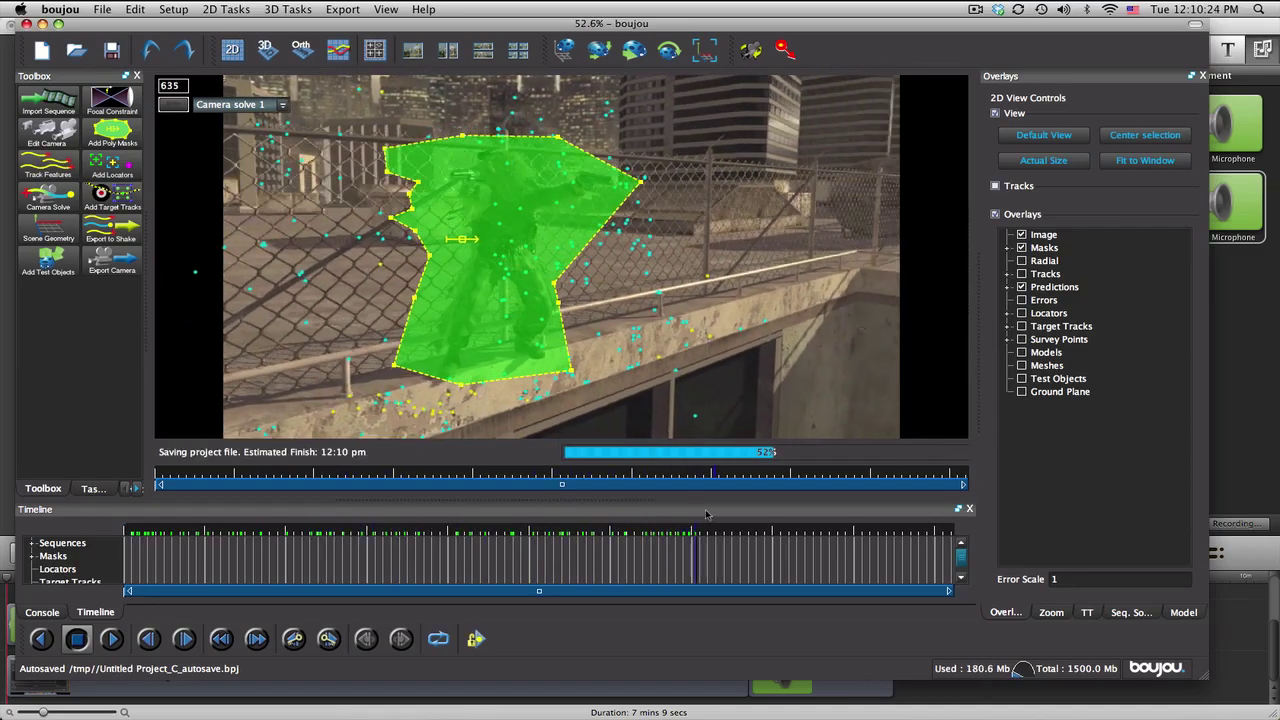
left_click(585, 530)
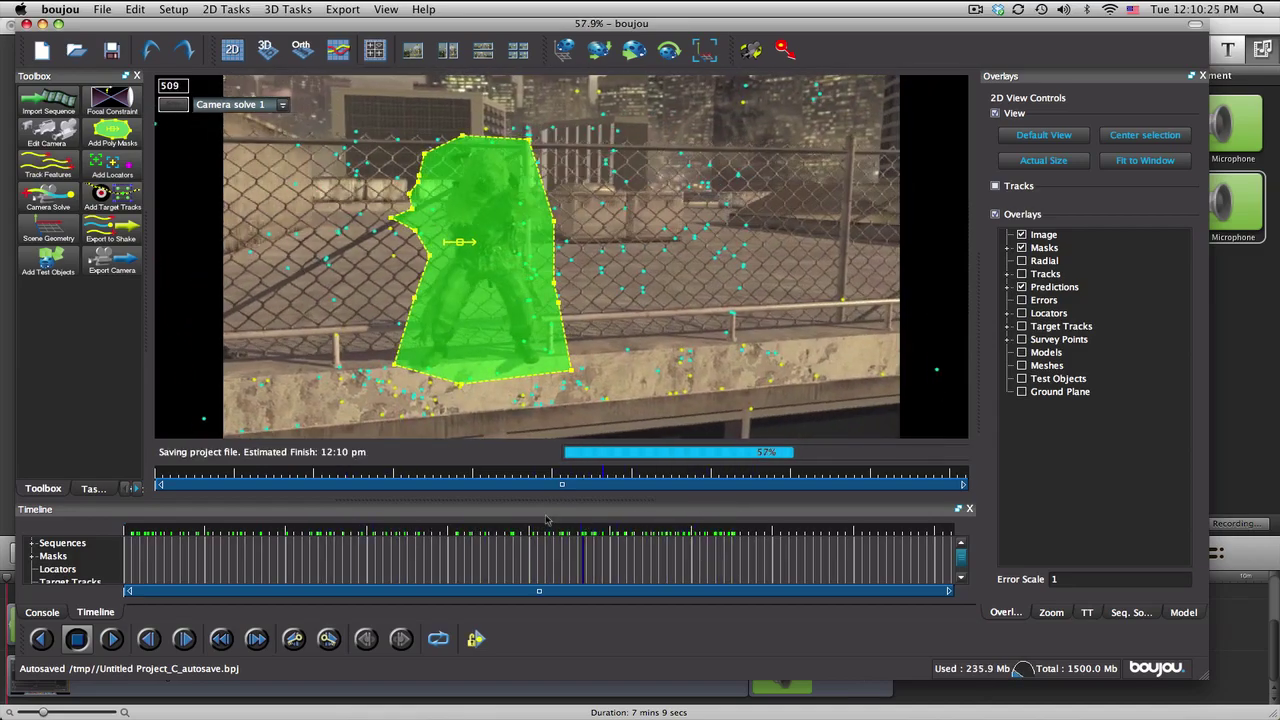
left_click_drag(585, 530, 437, 536)
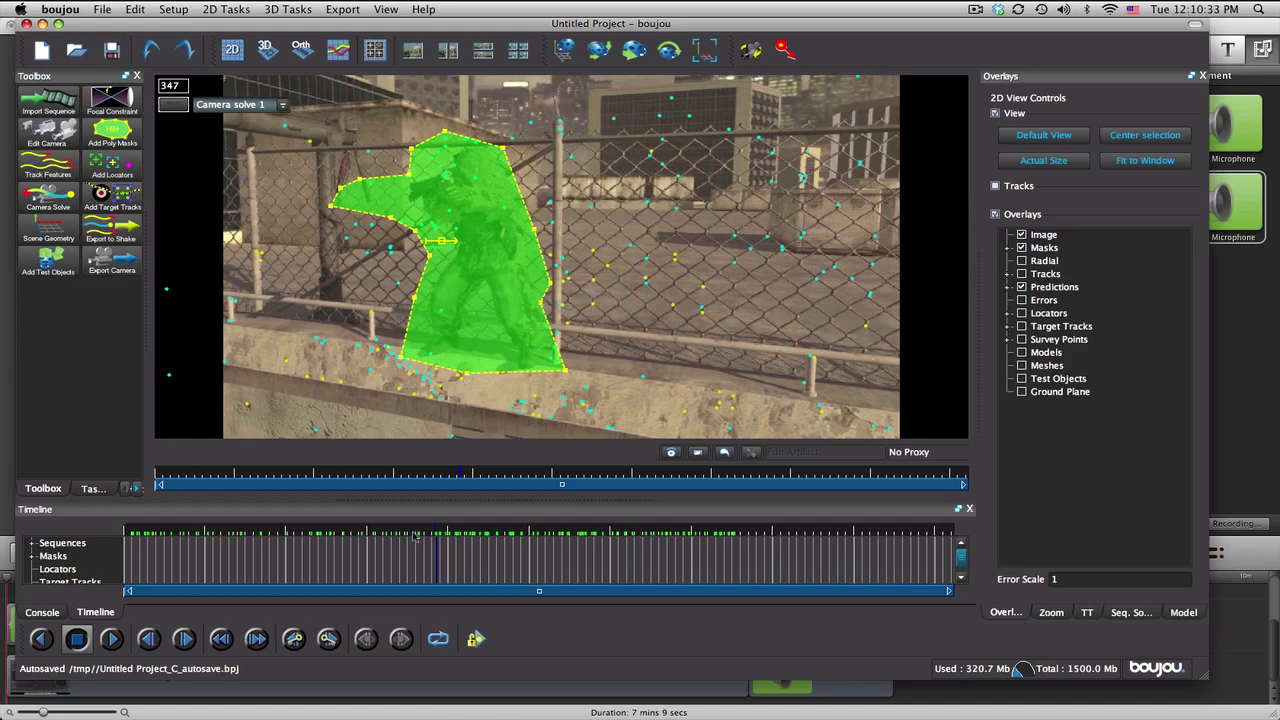
left_click_drag(412, 538, 466, 532)
Step: Open Scene Geometry and add a coordinate frame hint of type x-axis
left_click(60, 234)
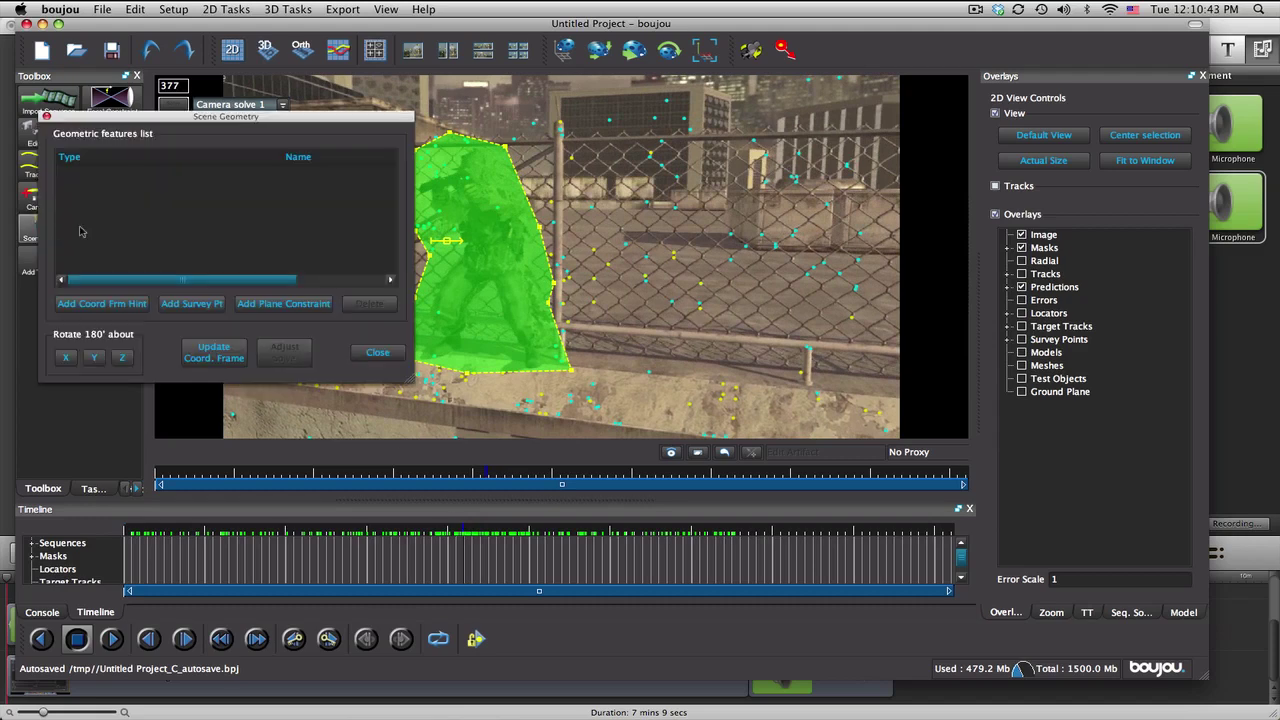
left_click_drag(272, 123, 1040, 182)
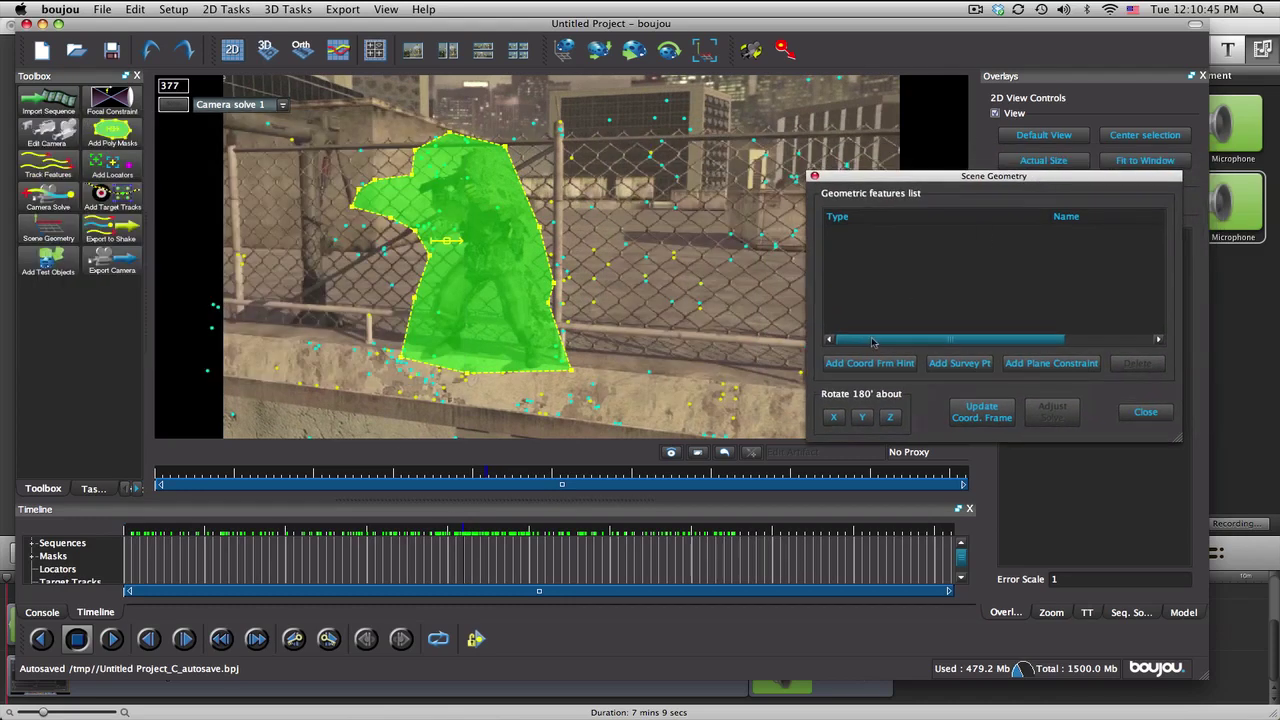
left_click(879, 365)
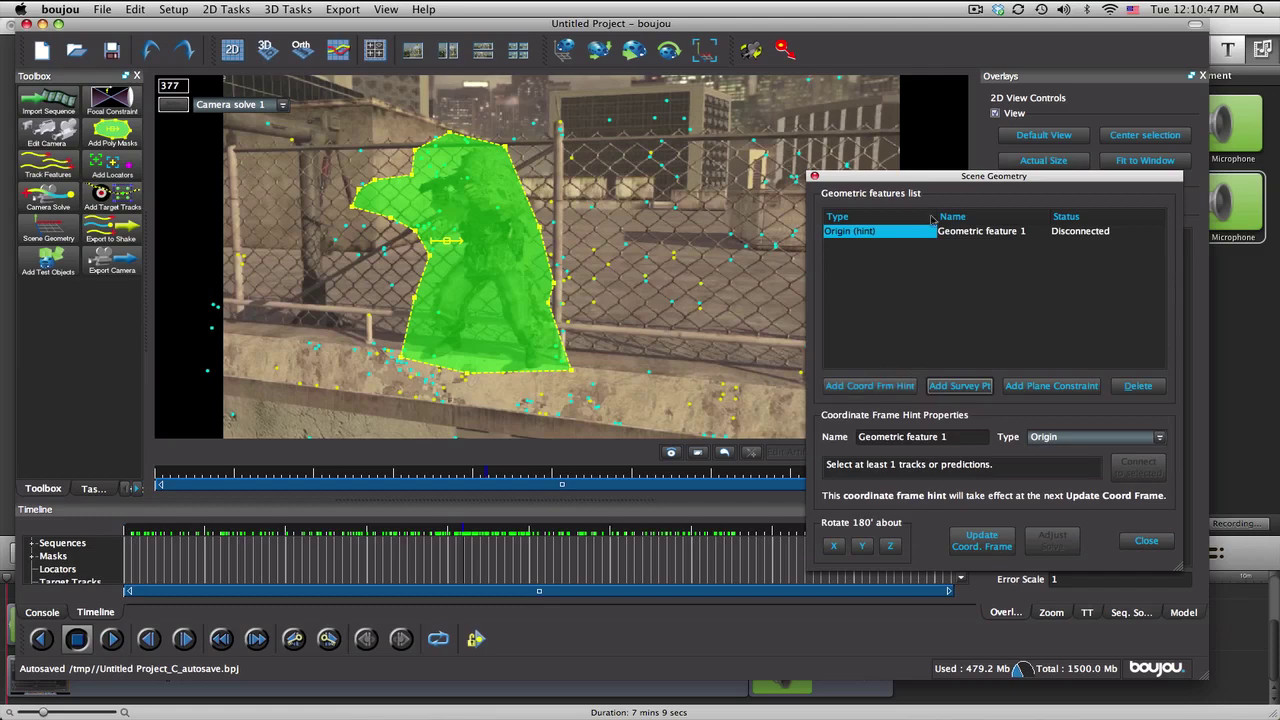
left_click_drag(948, 178, 876, 124)
left_click(1003, 384)
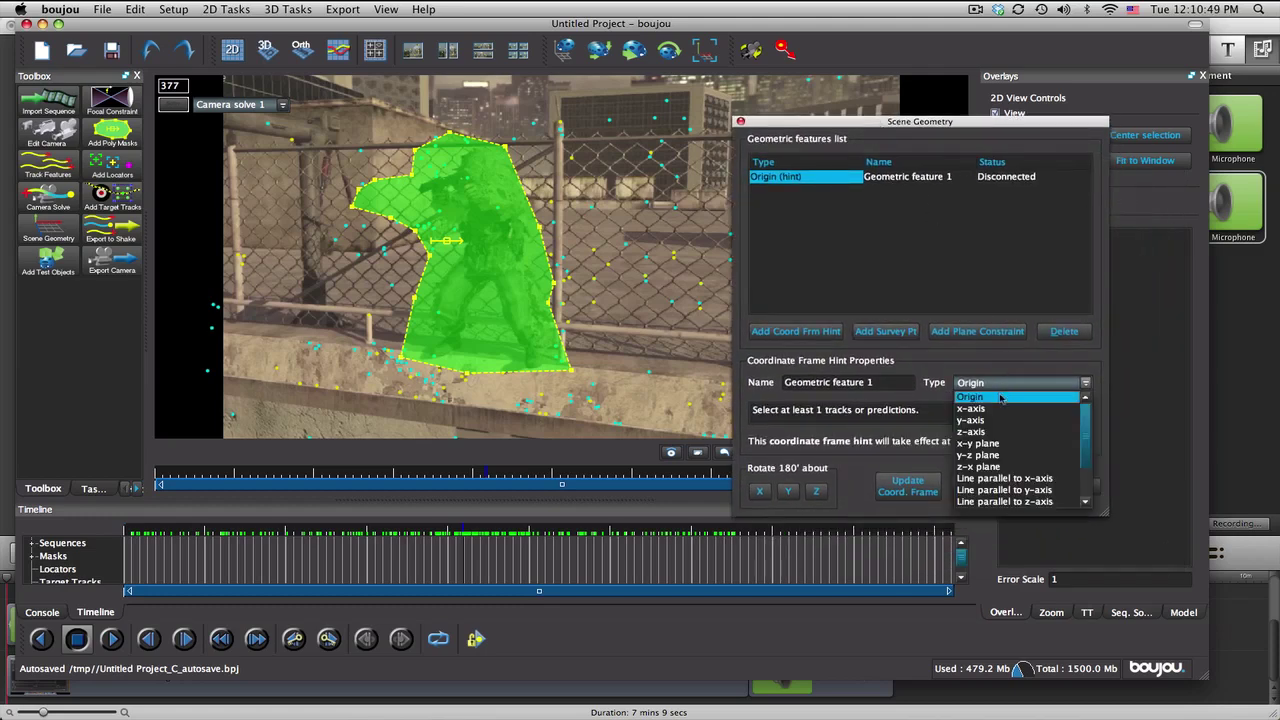
left_click(996, 409)
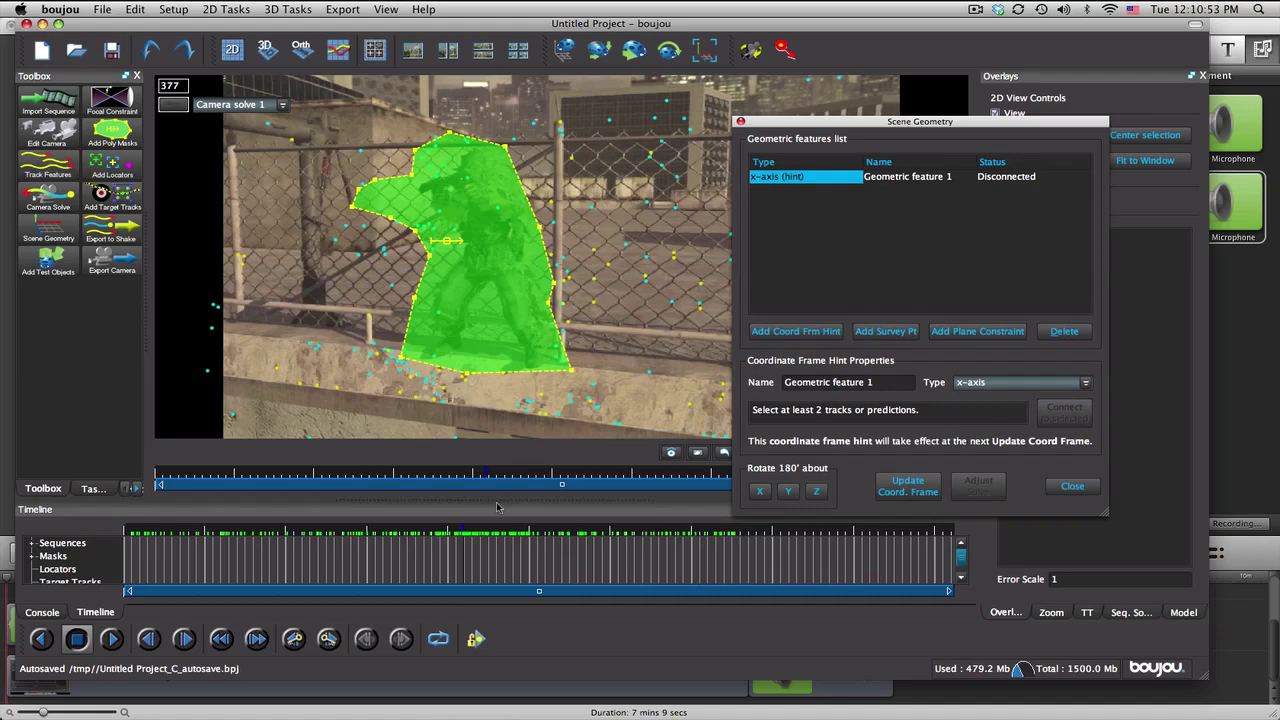
Step: Connect two railing tracks on the left to the x-axis hint
left_click_drag(500, 527, 398, 540)
left_click_drag(860, 123, 1102, 146)
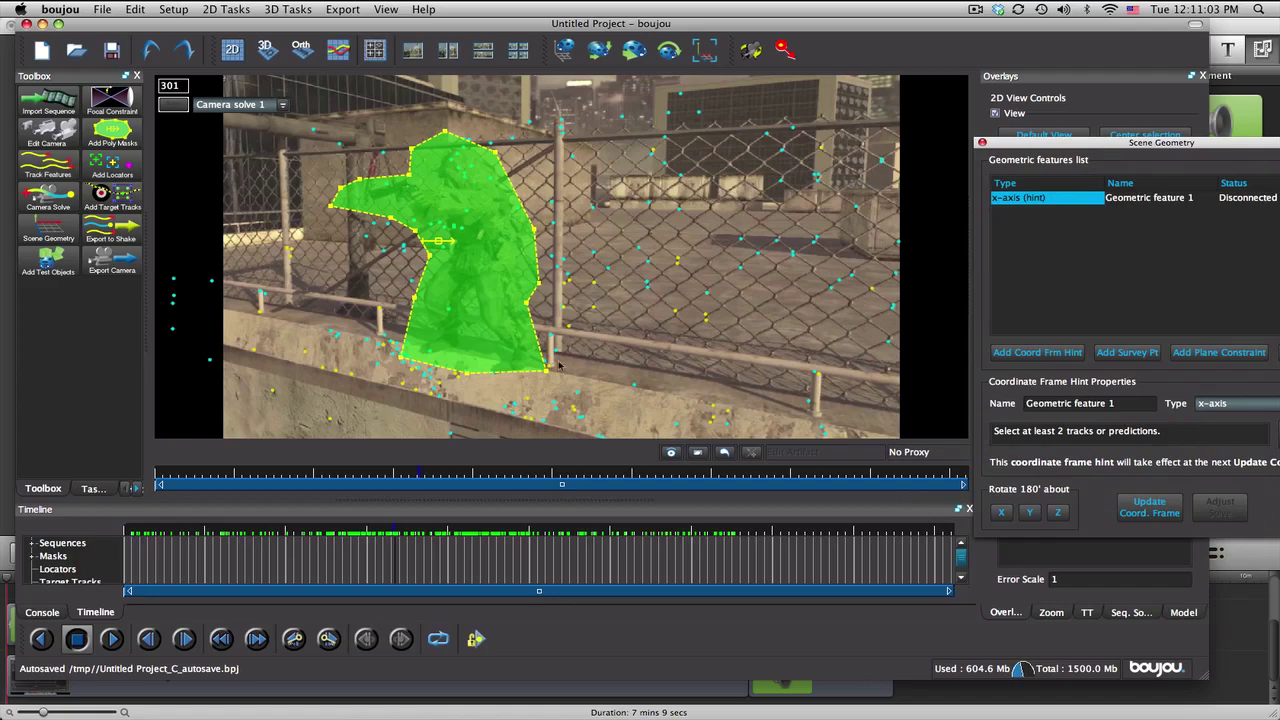
left_click_drag(481, 530, 320, 530)
left_click(363, 306)
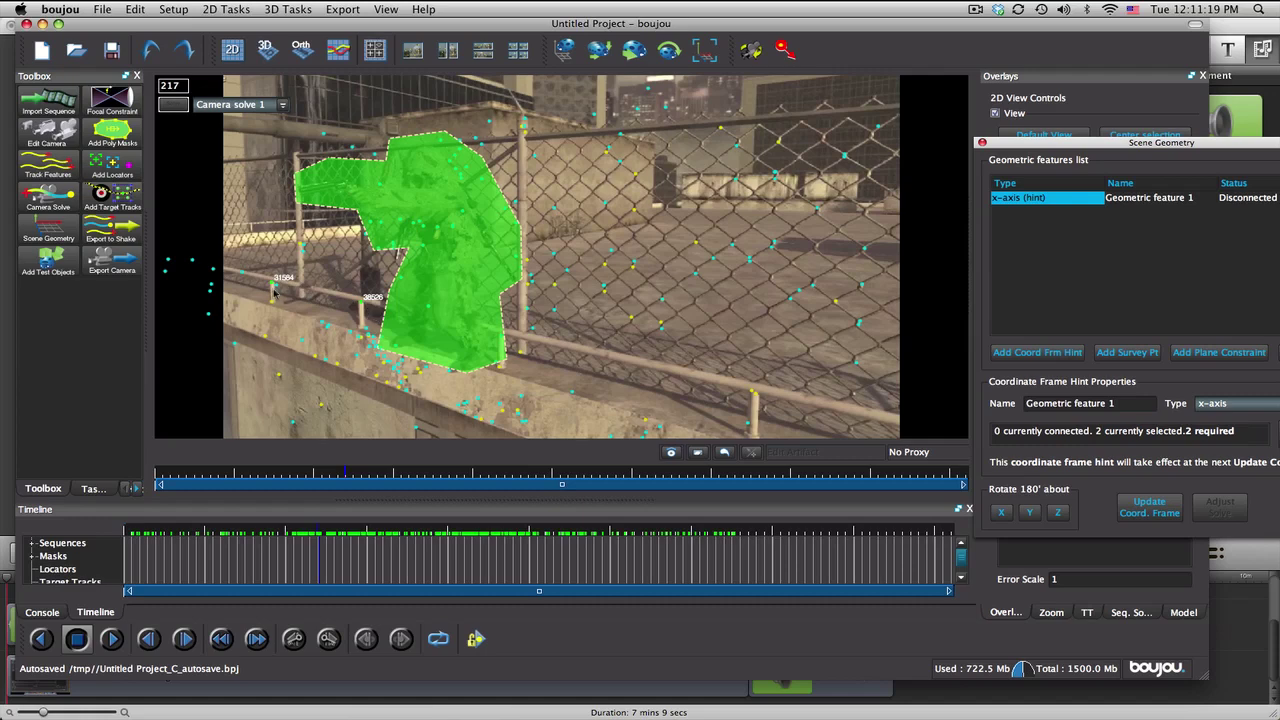
left_click_drag(1052, 150, 694, 154)
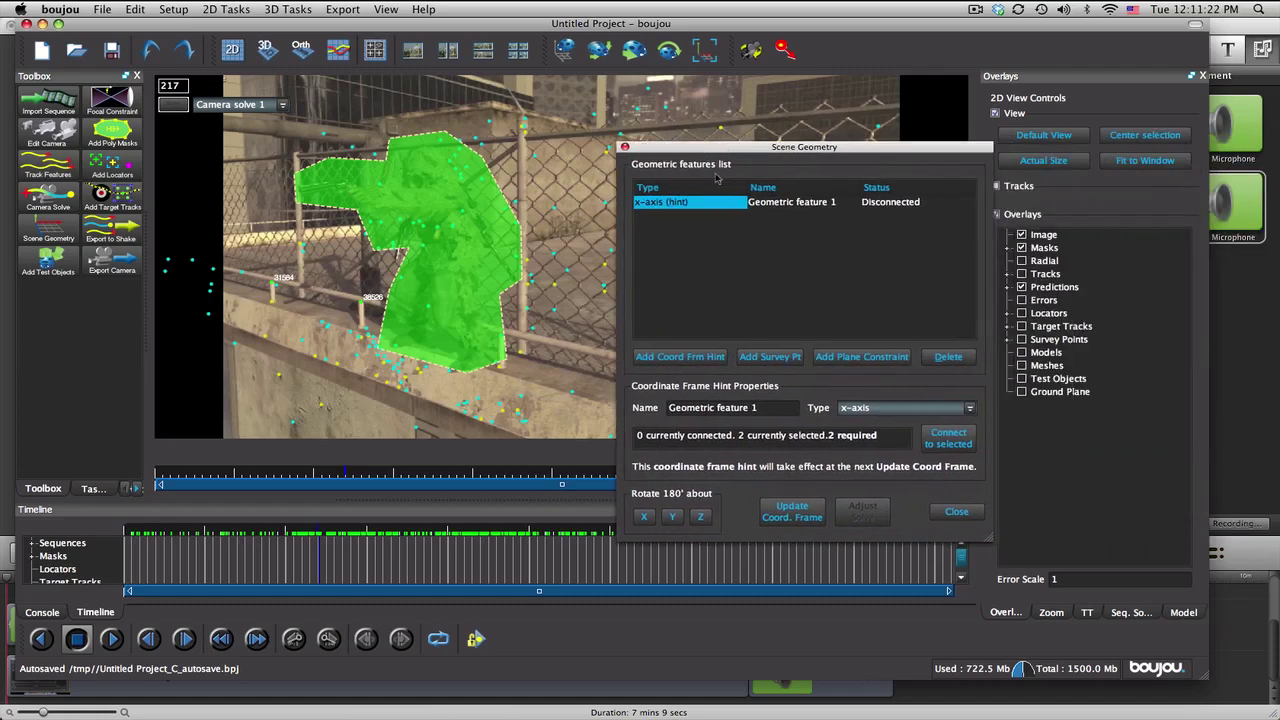
left_click(954, 442)
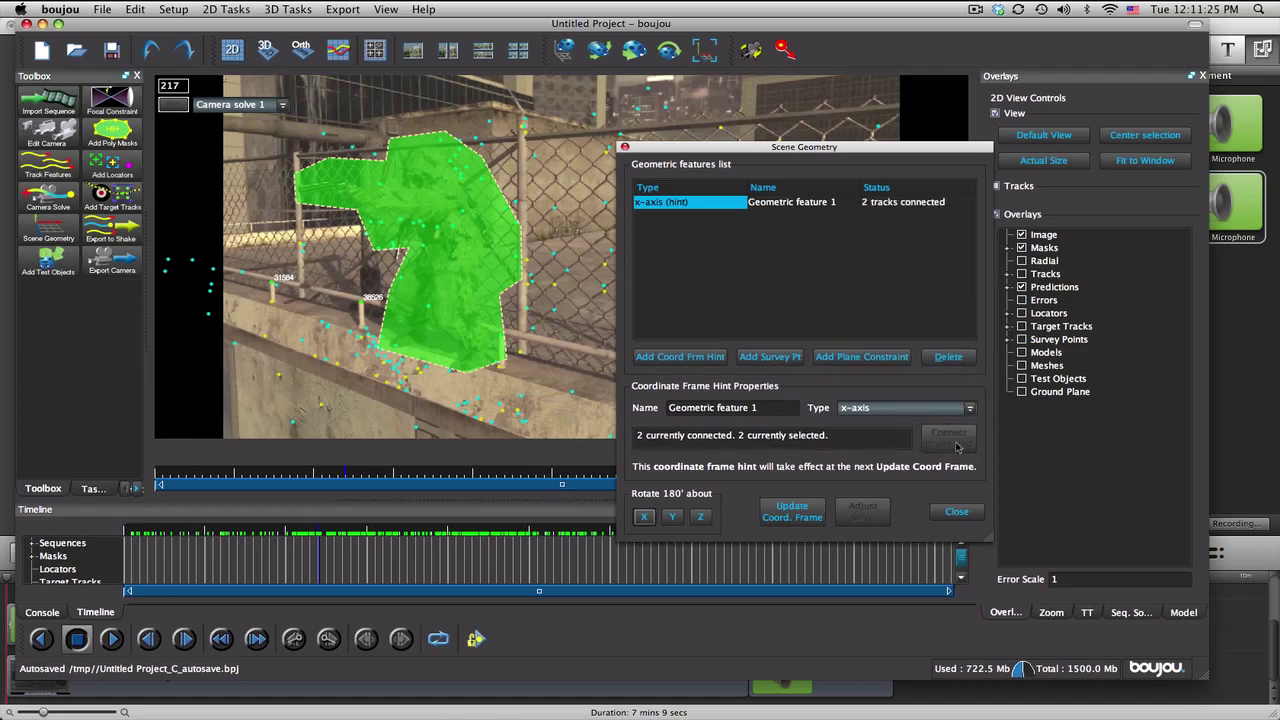
Step: Add a y-axis coordinate frame hint and connect two tracks on the fence post
left_click_drag(813, 150, 993, 161)
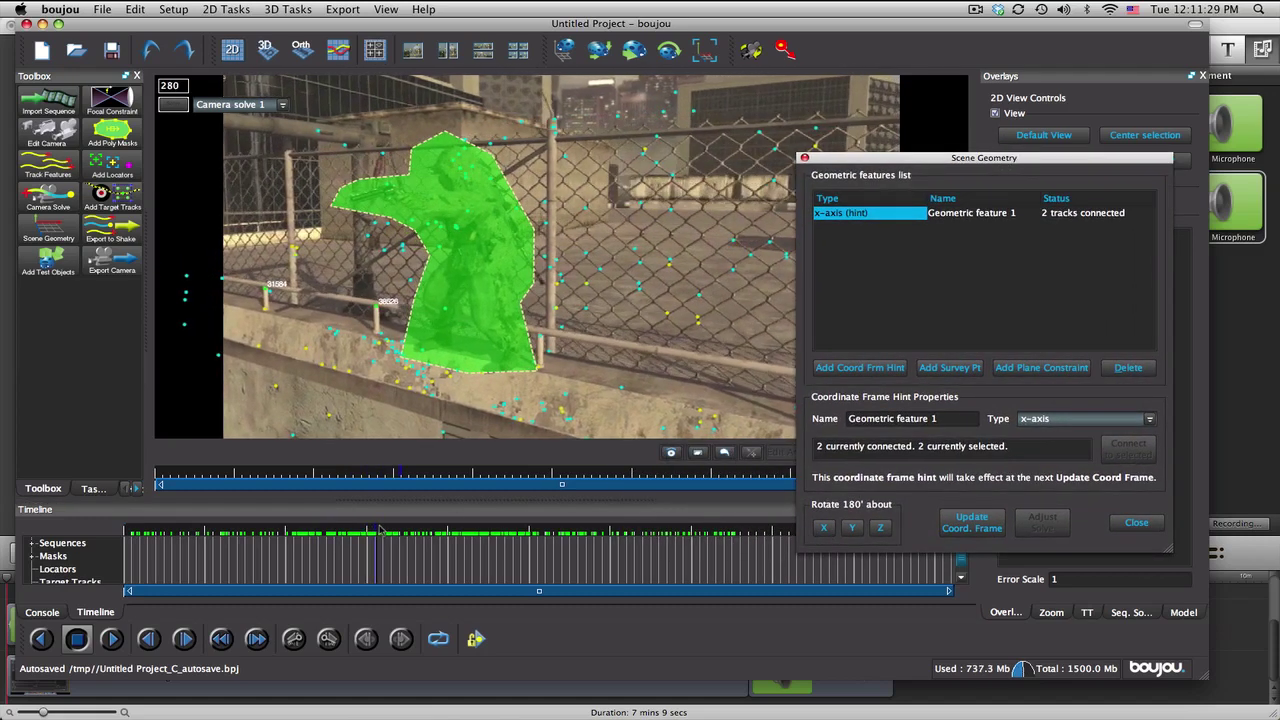
left_click_drag(331, 531, 312, 533)
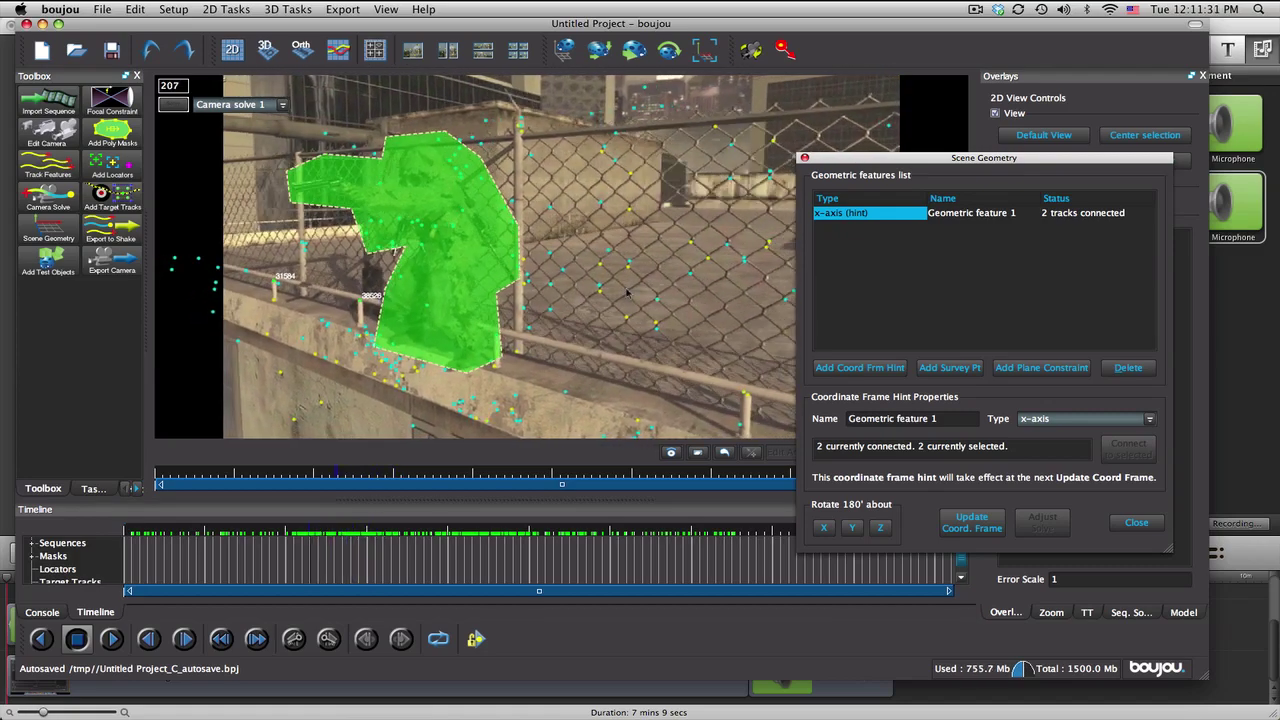
left_click_drag(407, 527, 376, 533)
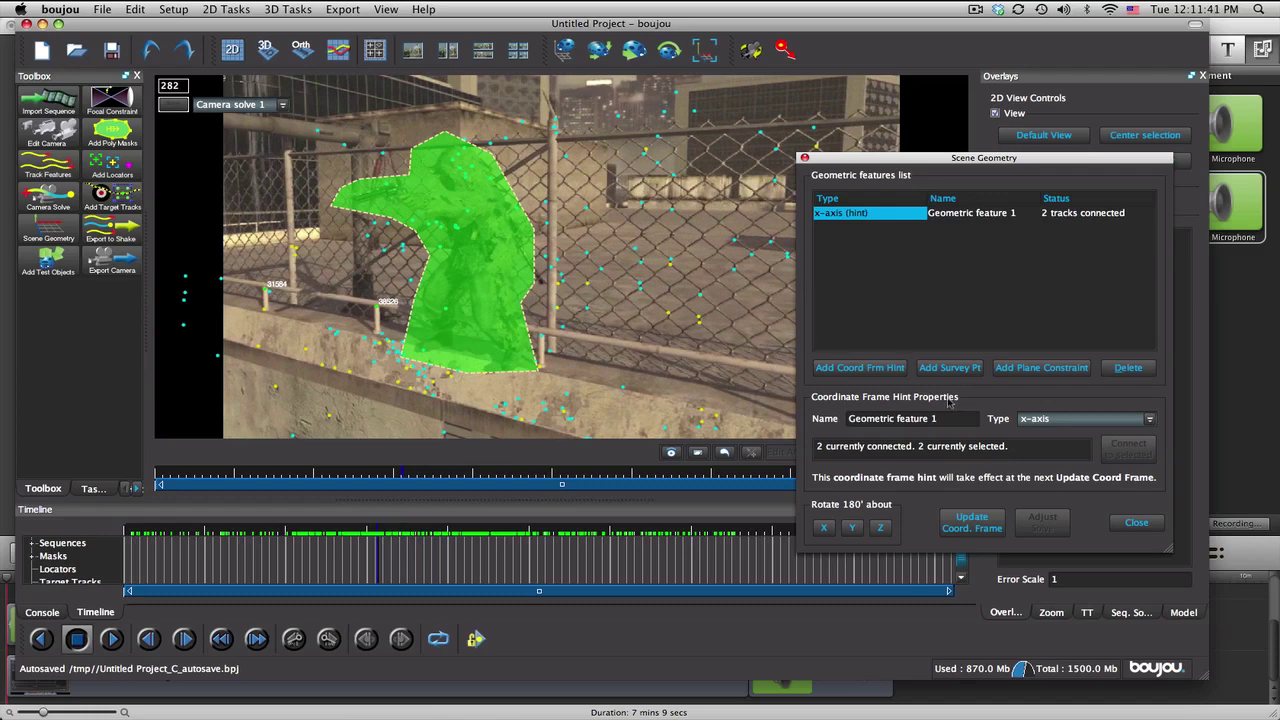
left_click(859, 367)
left_click(1050, 419)
left_click(1050, 461)
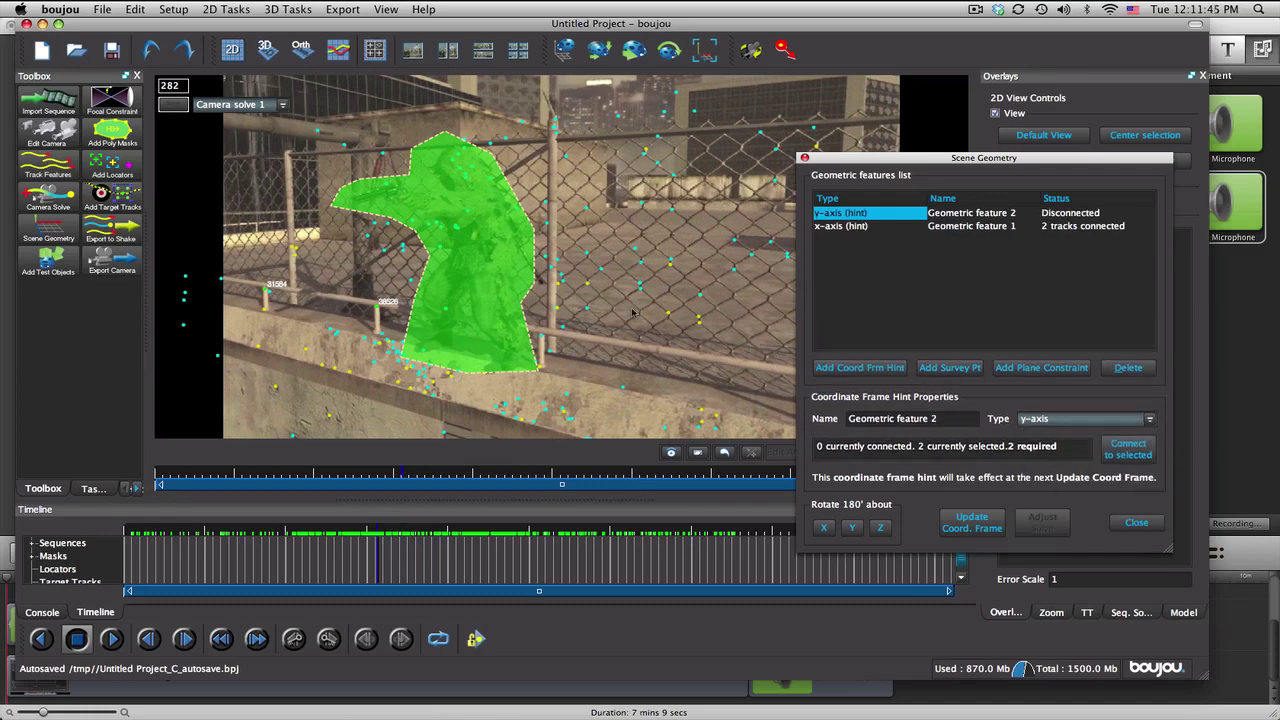
left_click(558, 312)
left_click(1128, 455)
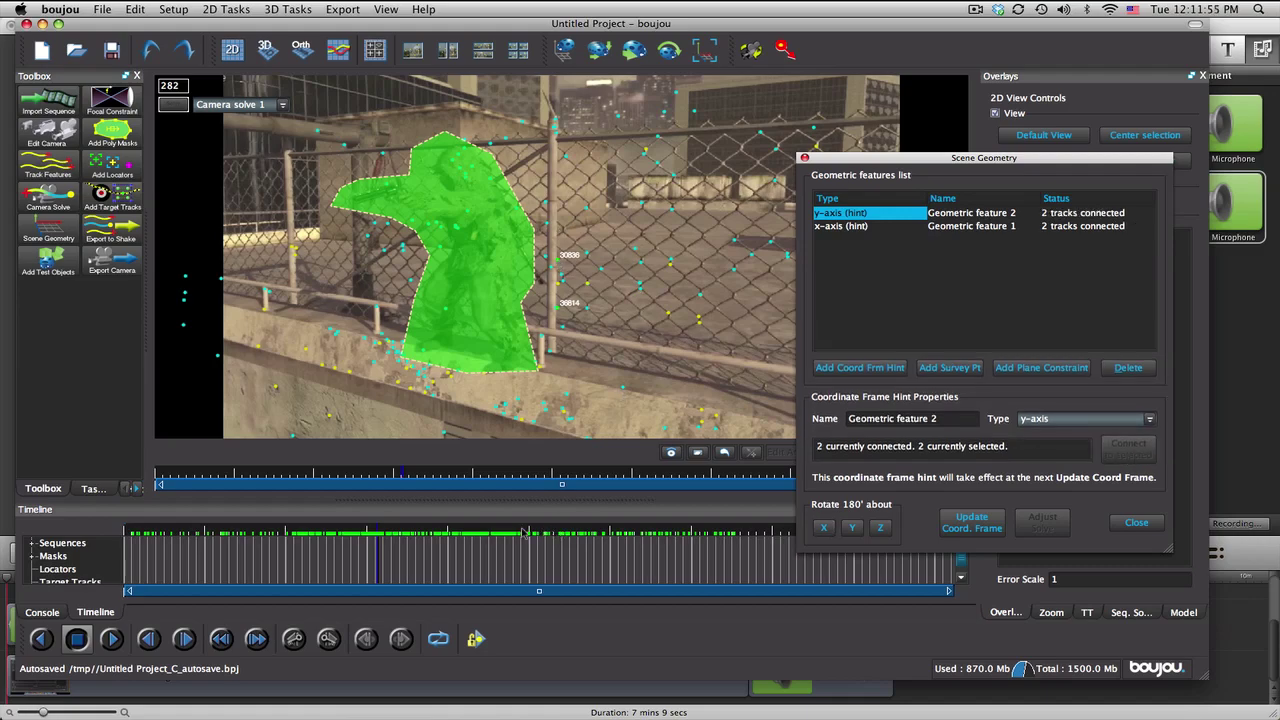
Step: At frame 320, switch the hint type to Origin and back to y-axis
mouse_move(557, 537)
left_mouse_down()
mouse_move(411, 537)
mouse_move(578, 526)
left_mouse_up()
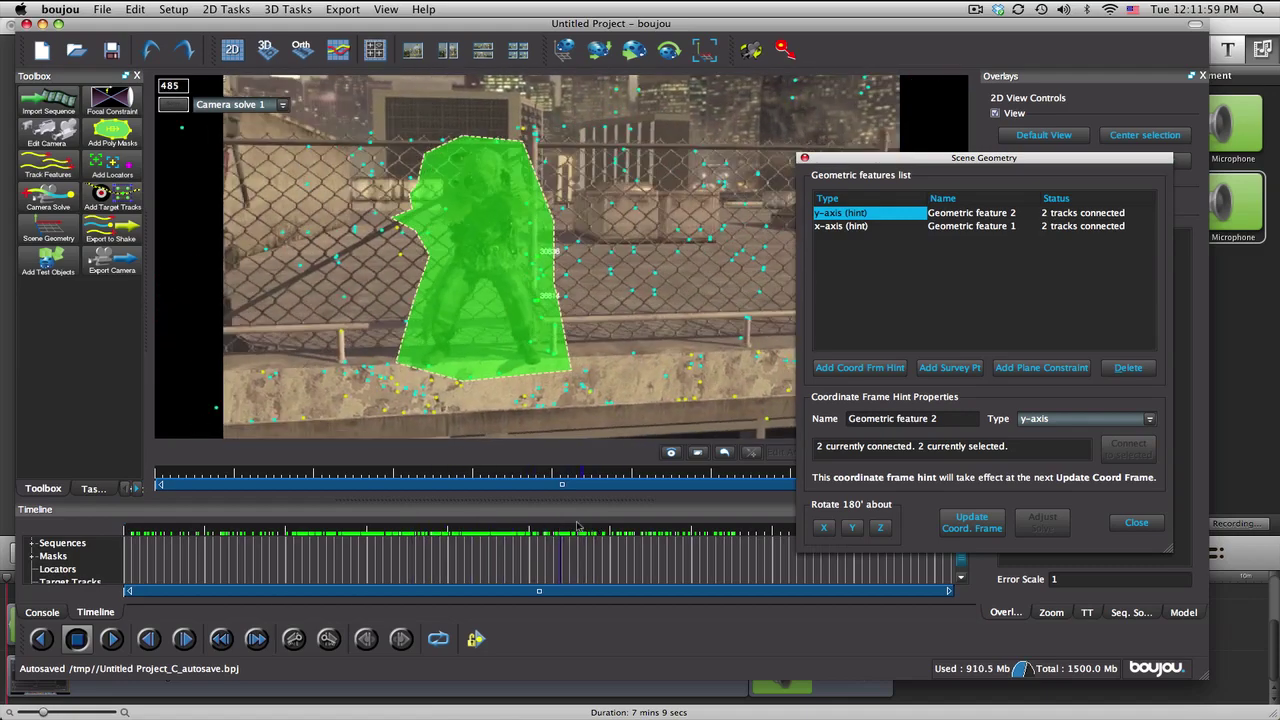
left_click(1052, 418)
left_click(1053, 434)
left_click(1052, 420)
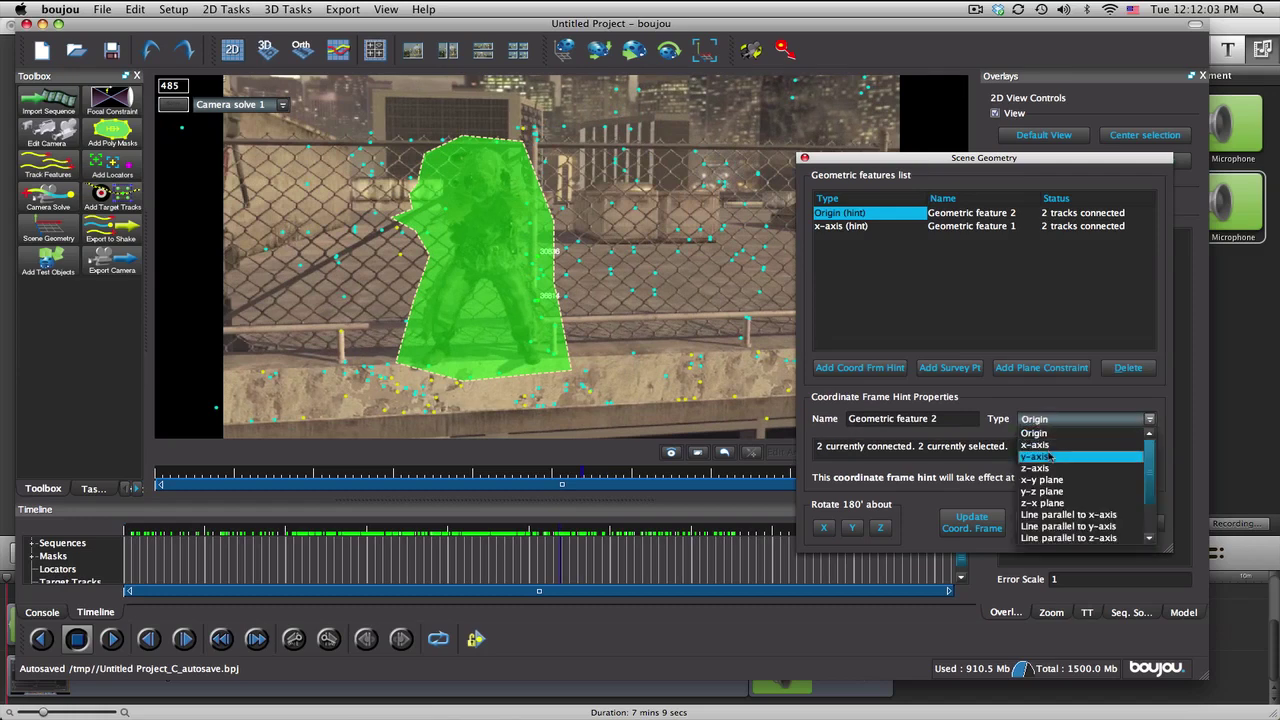
left_click(1050, 458)
Step: Add an Origin hint tied to one track at the wall's base, then update the coordinate frame
left_click(882, 368)
left_click(1050, 419)
left_click(1048, 434)
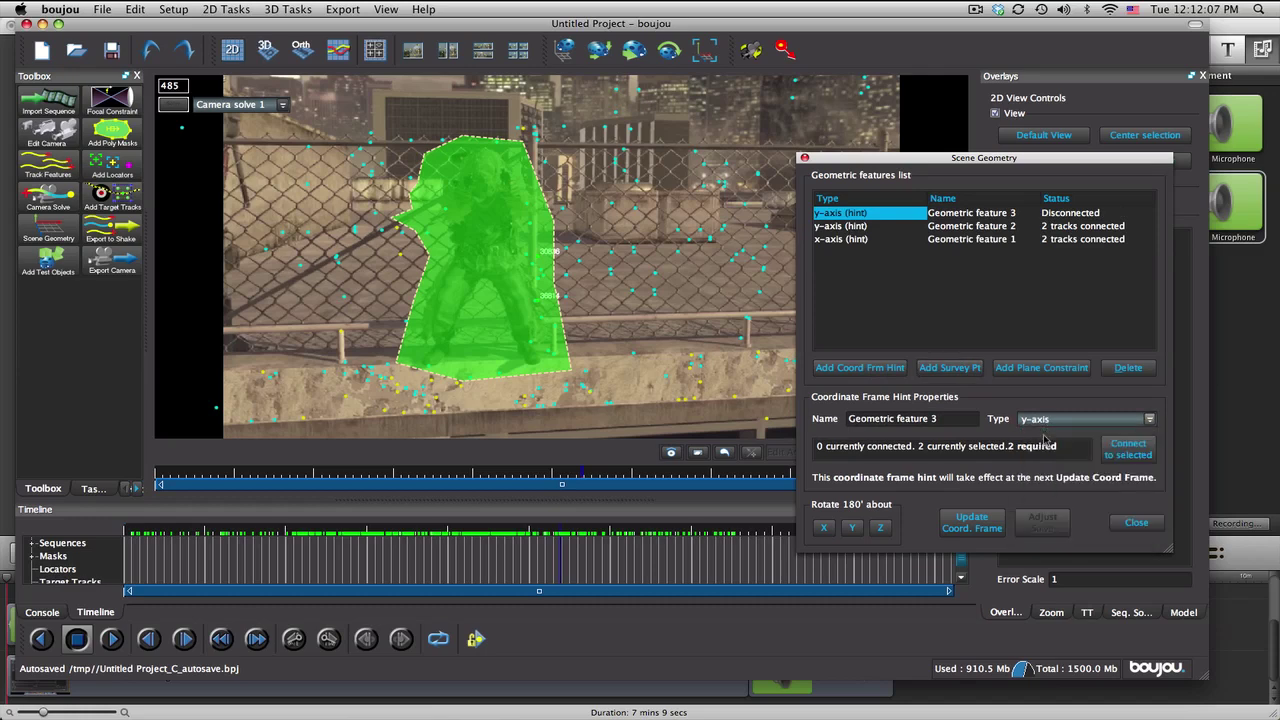
left_click(518, 404)
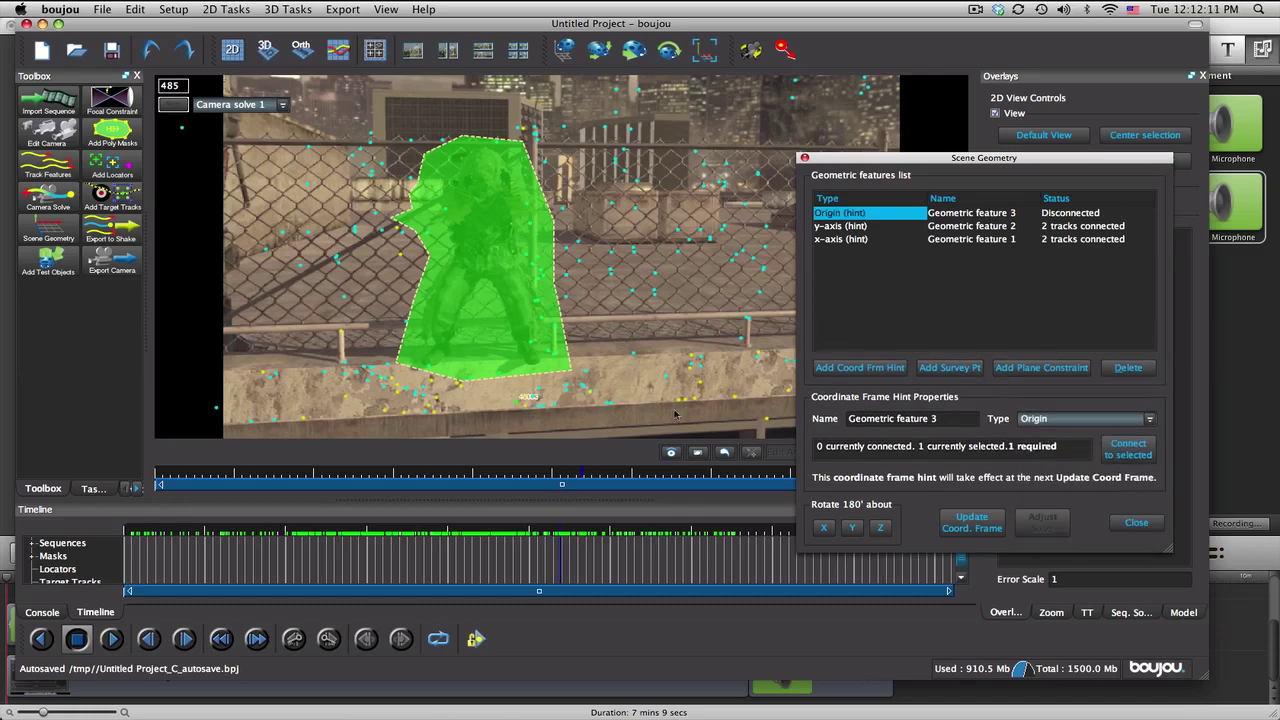
left_click(1128, 449)
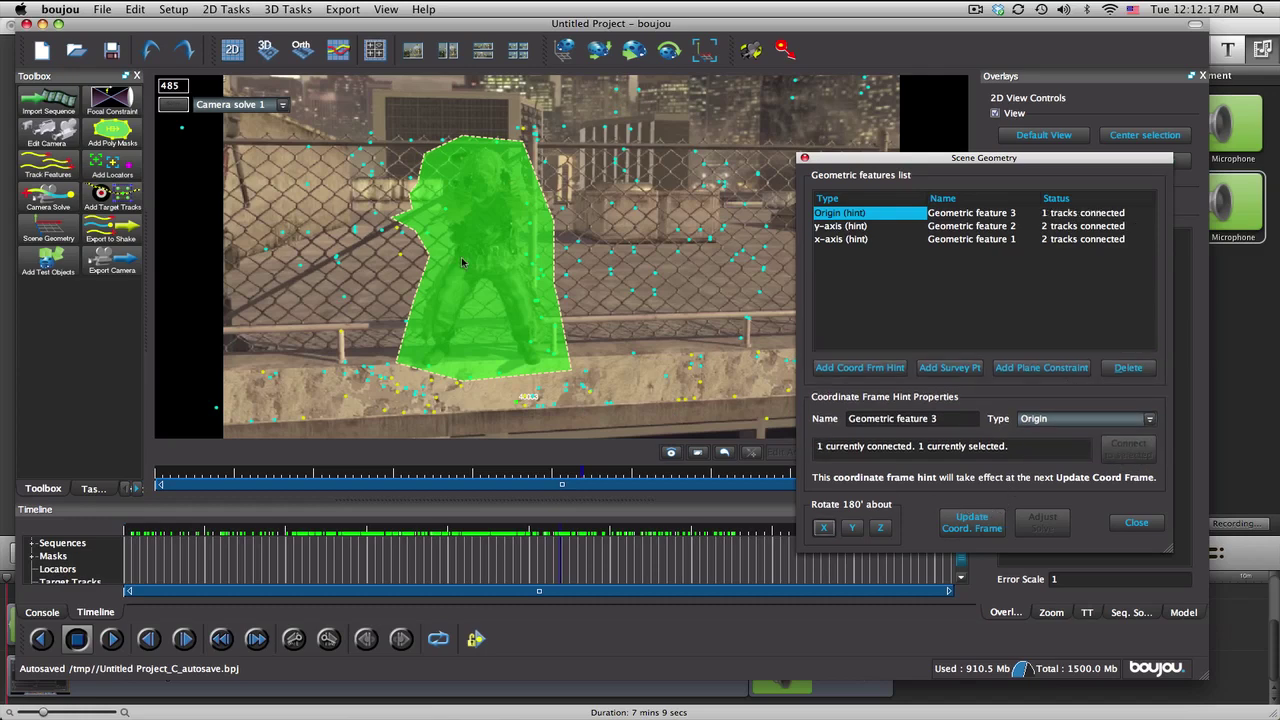
left_click(973, 520)
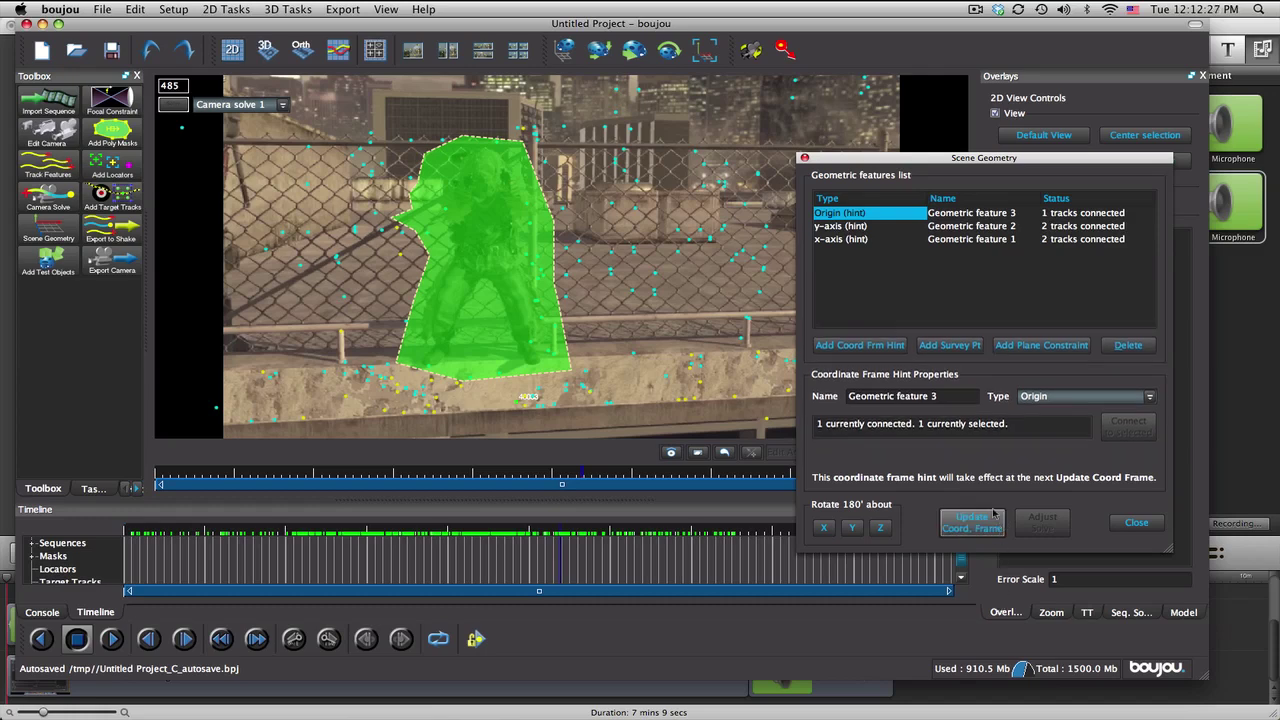
Step: Close Scene Geometry, then review the camera path in 3D between frames 168 and 746
left_click(1141, 524)
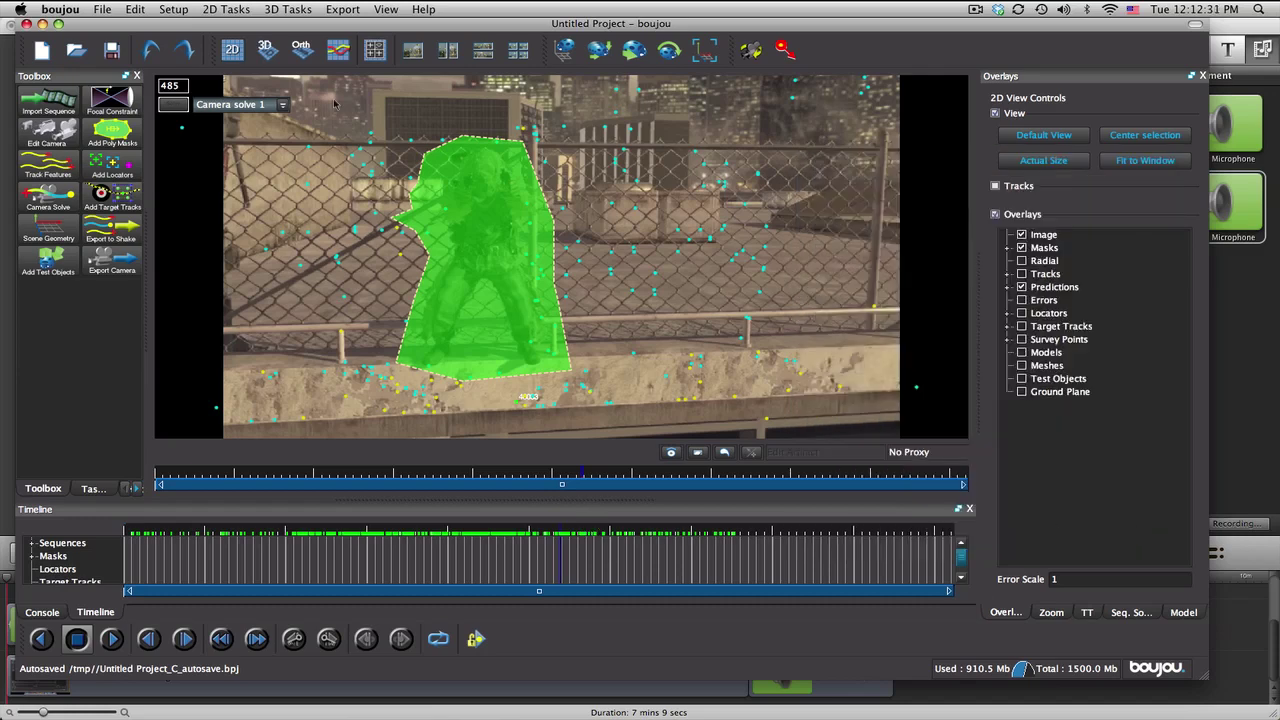
left_click(270, 60)
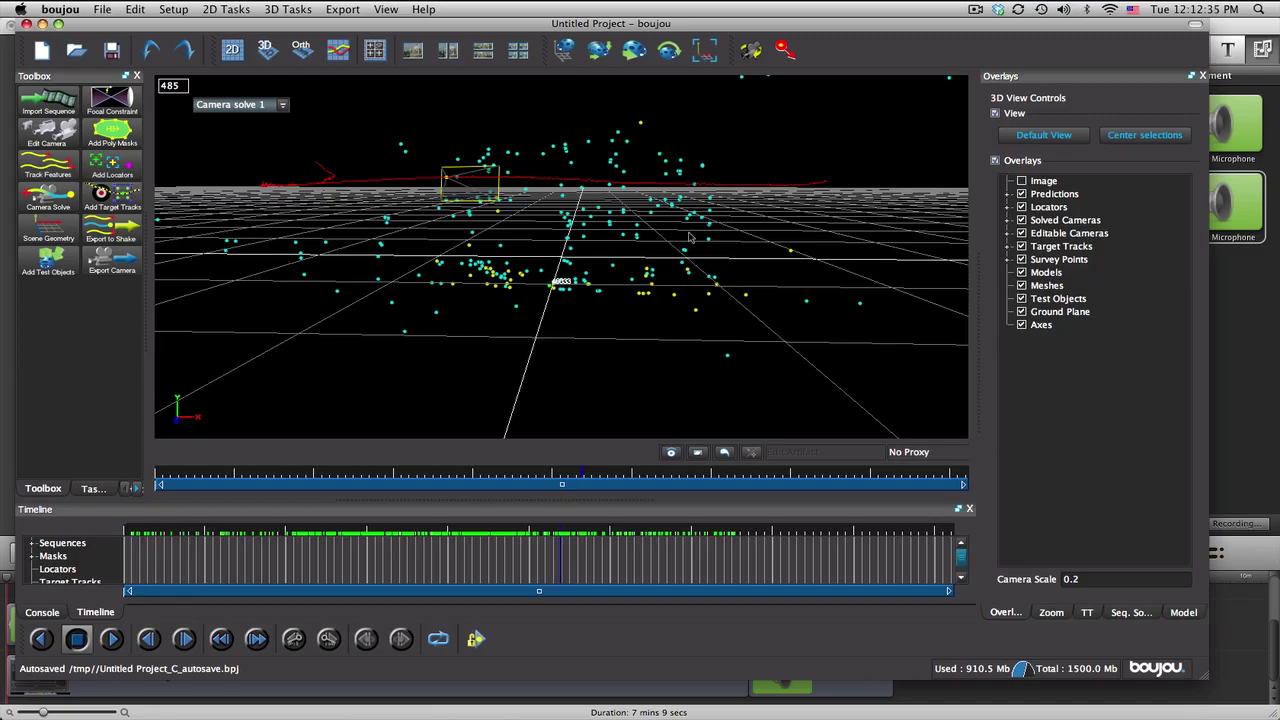
middle_click_drag(689, 237, 442, 466)
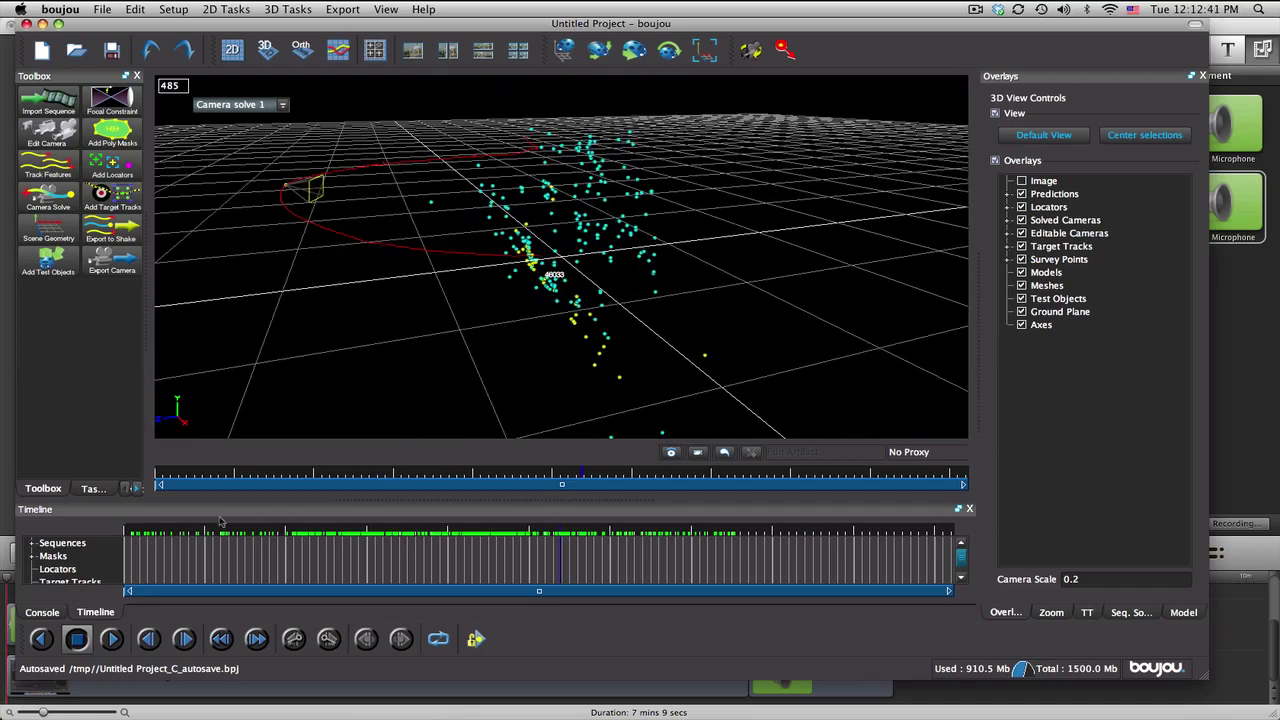
left_click_drag(193, 530, 812, 524)
middle_click_drag(460, 376, 433, 270)
Step: Return to the 2D footage view at frame 746, then open and close the Image Sequence settings
left_click(232, 49)
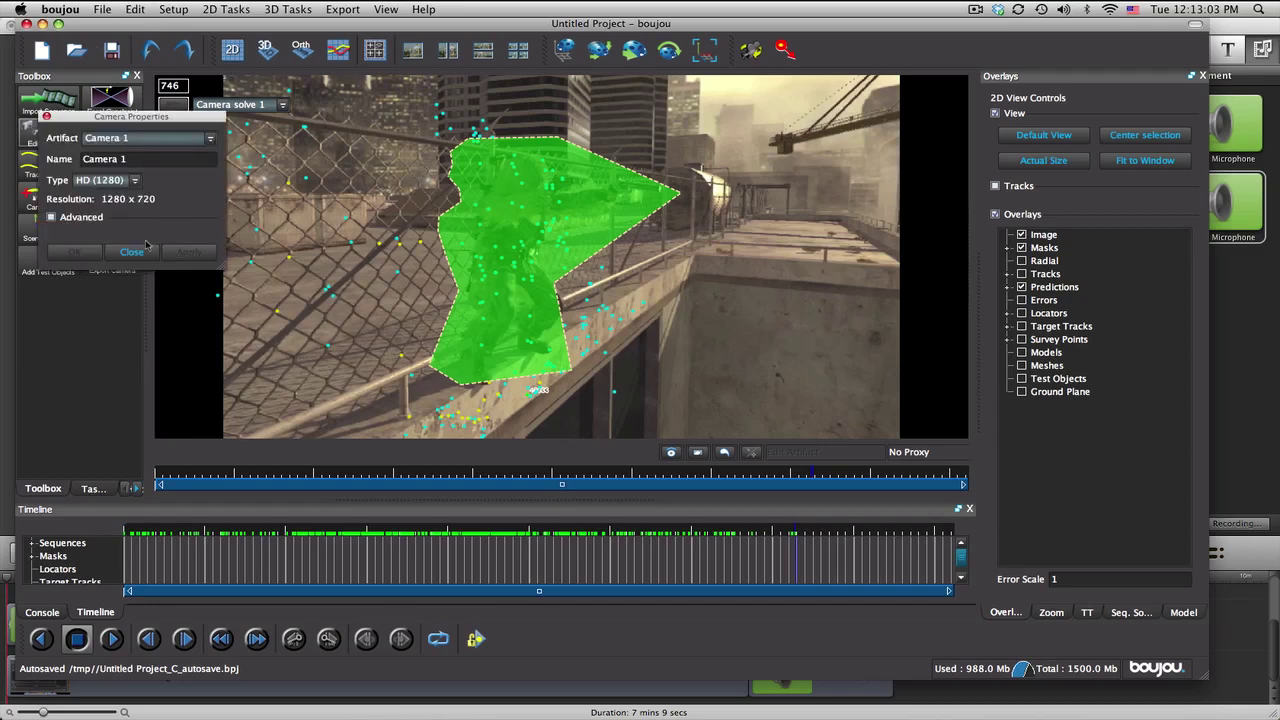
left_click(180, 9)
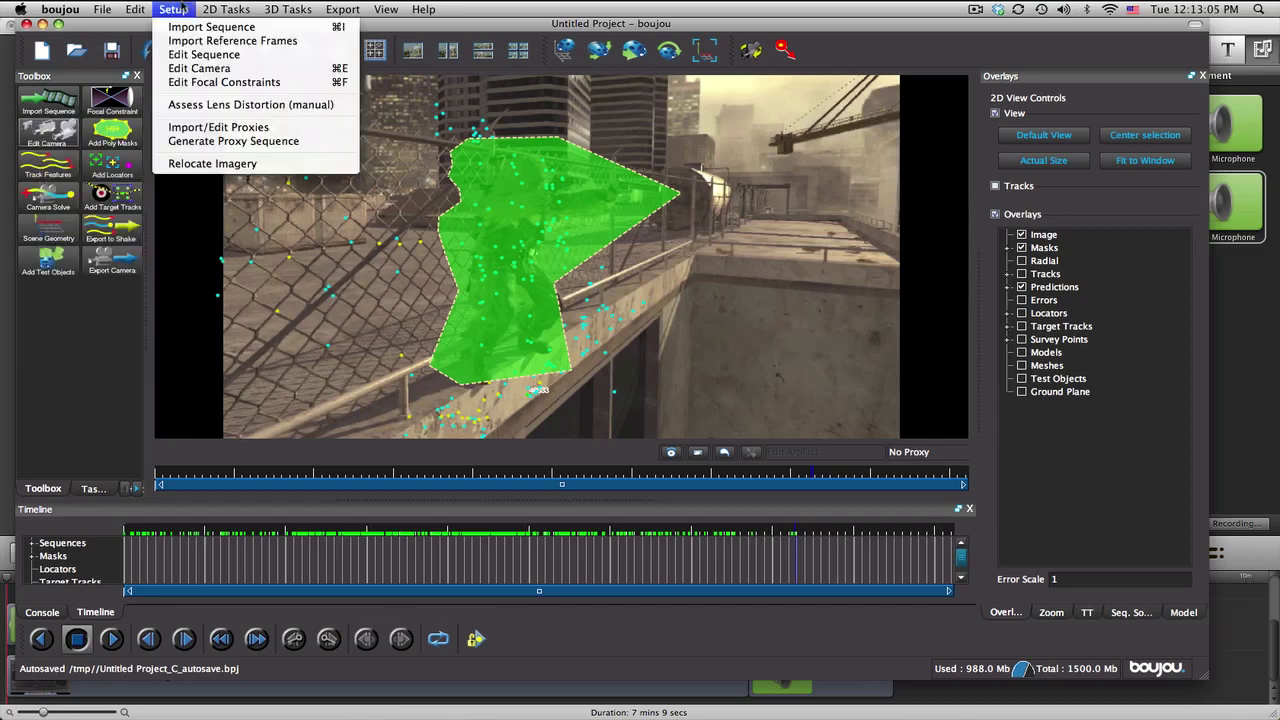
left_click(184, 56)
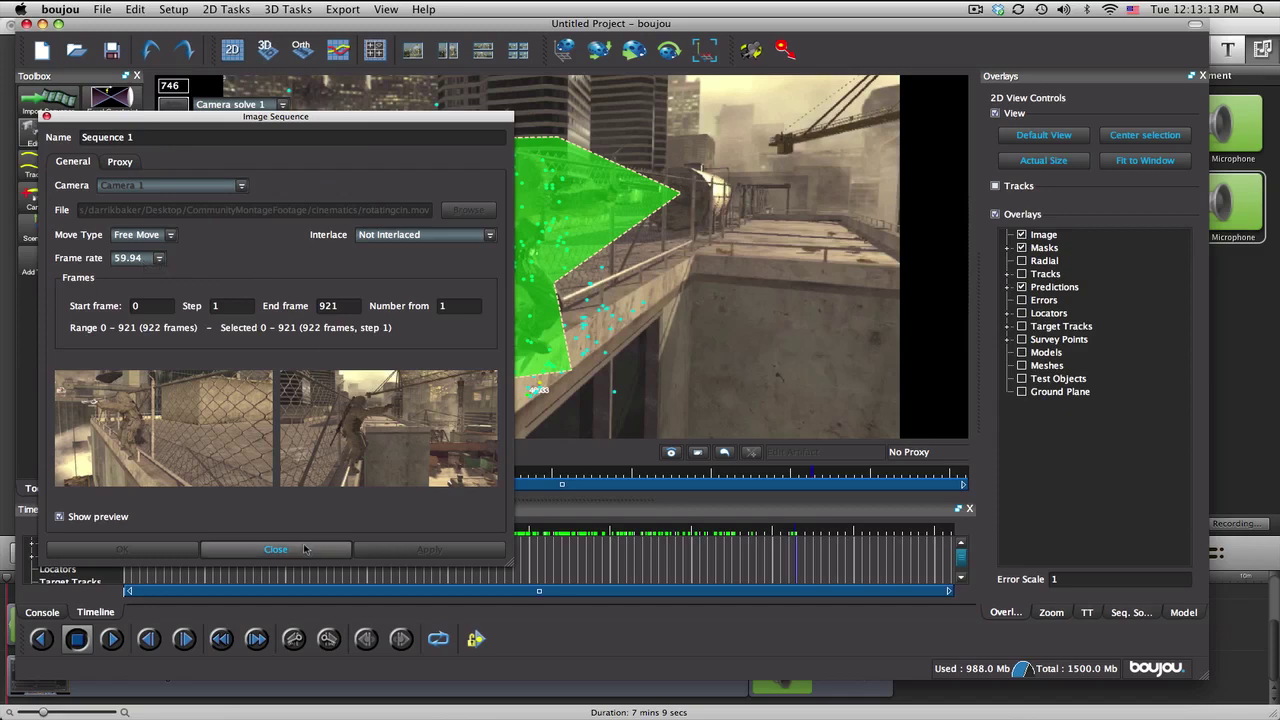
left_click(276, 549)
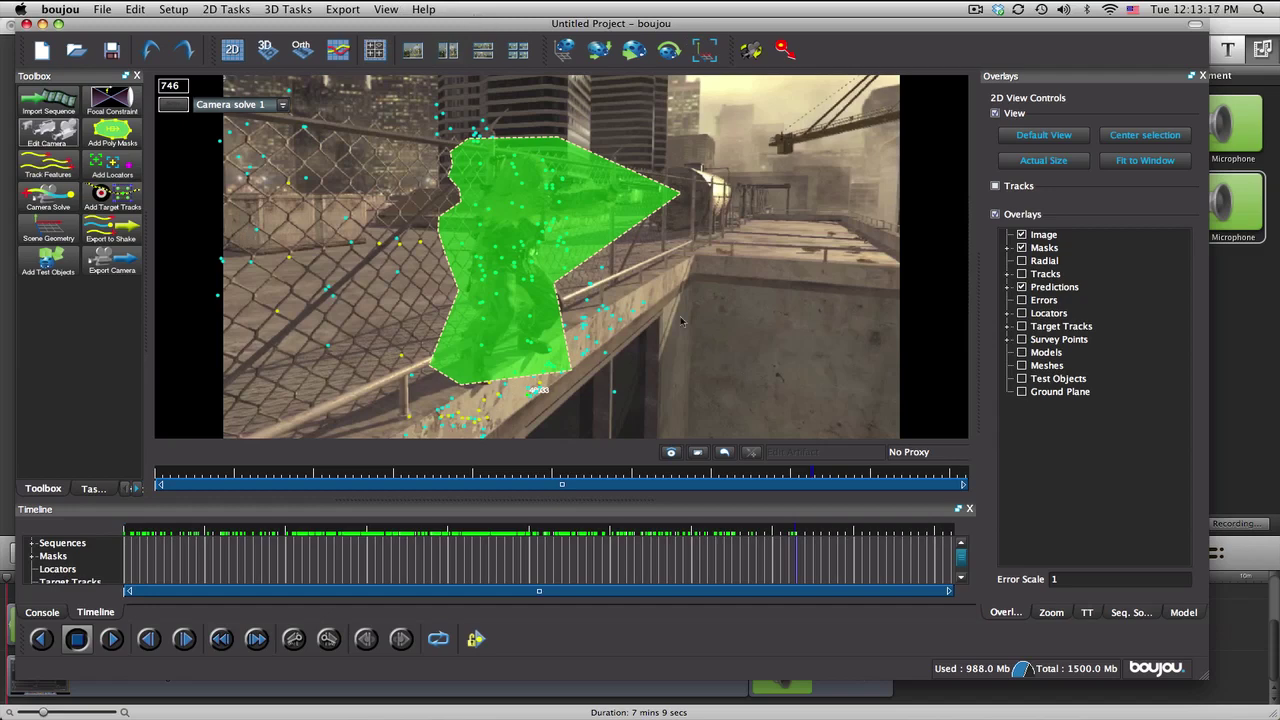
left_click(342, 9)
Step: Save the export to the Desktop as rotatingcamerasolve in After Effects (Maya) .ma format, ticking Export flagged tracks only
left_click(358, 32)
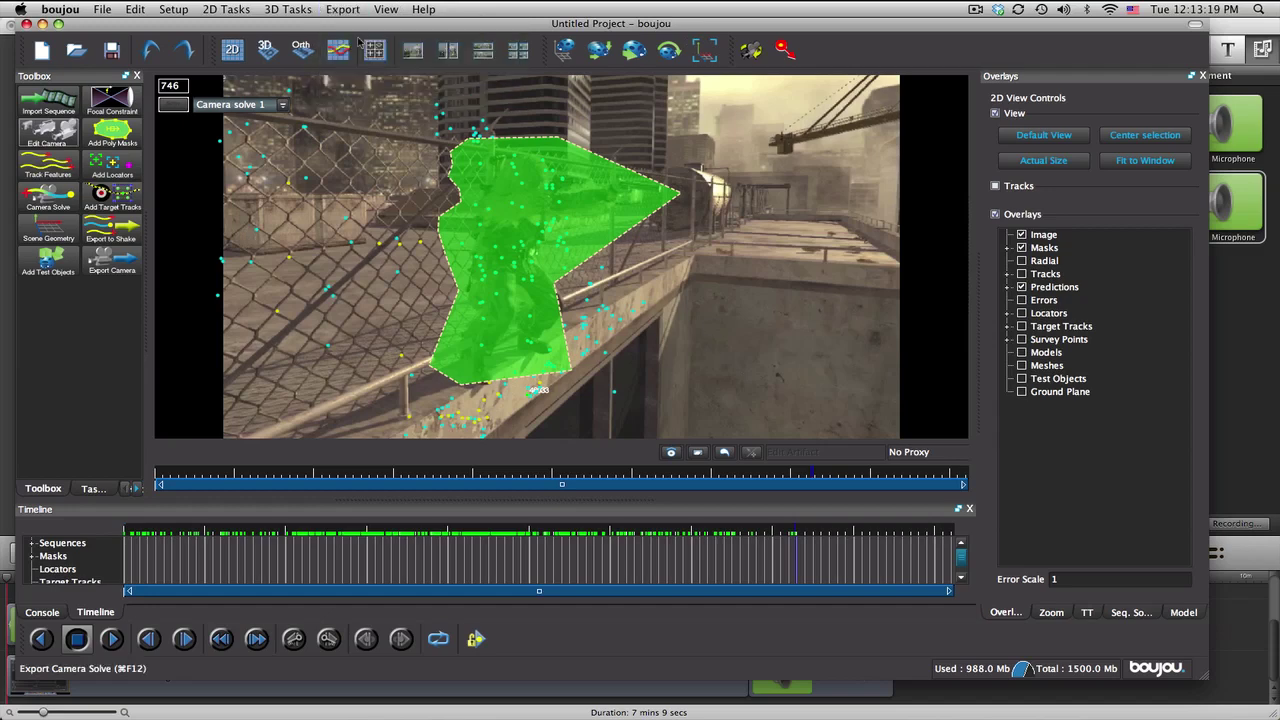
left_click(765, 195)
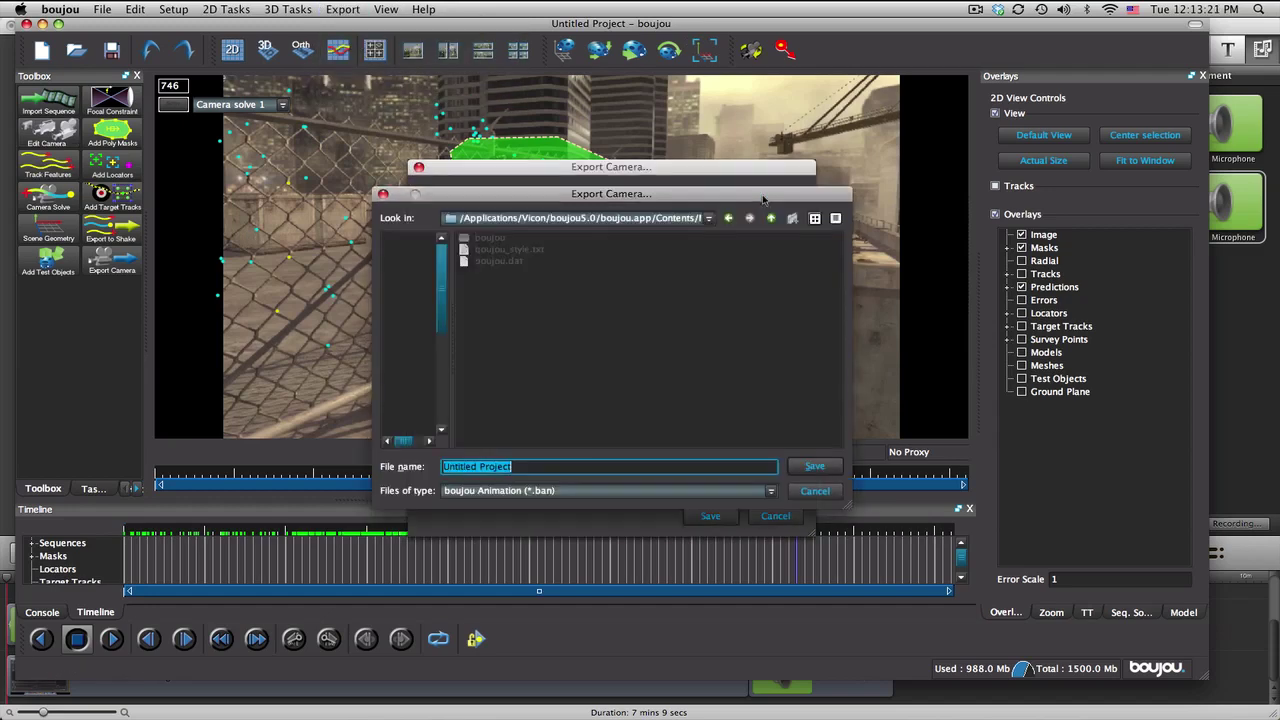
left_click(428, 259)
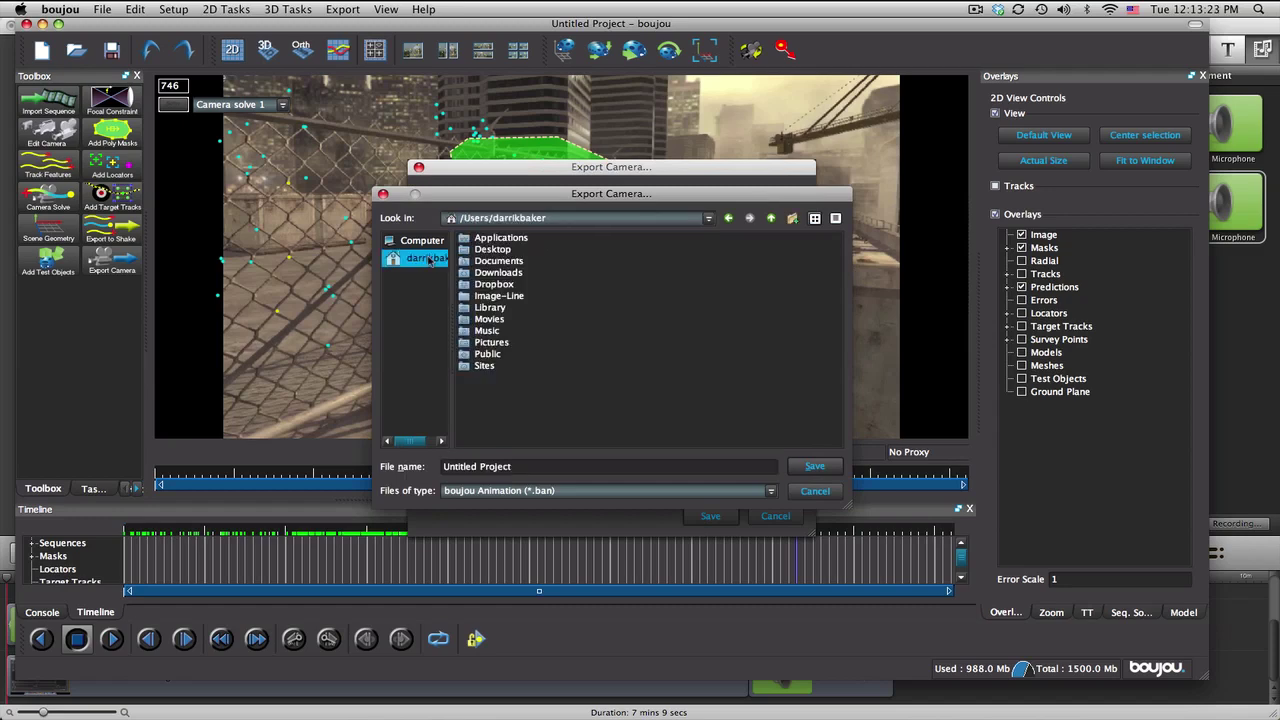
double_click(492, 250)
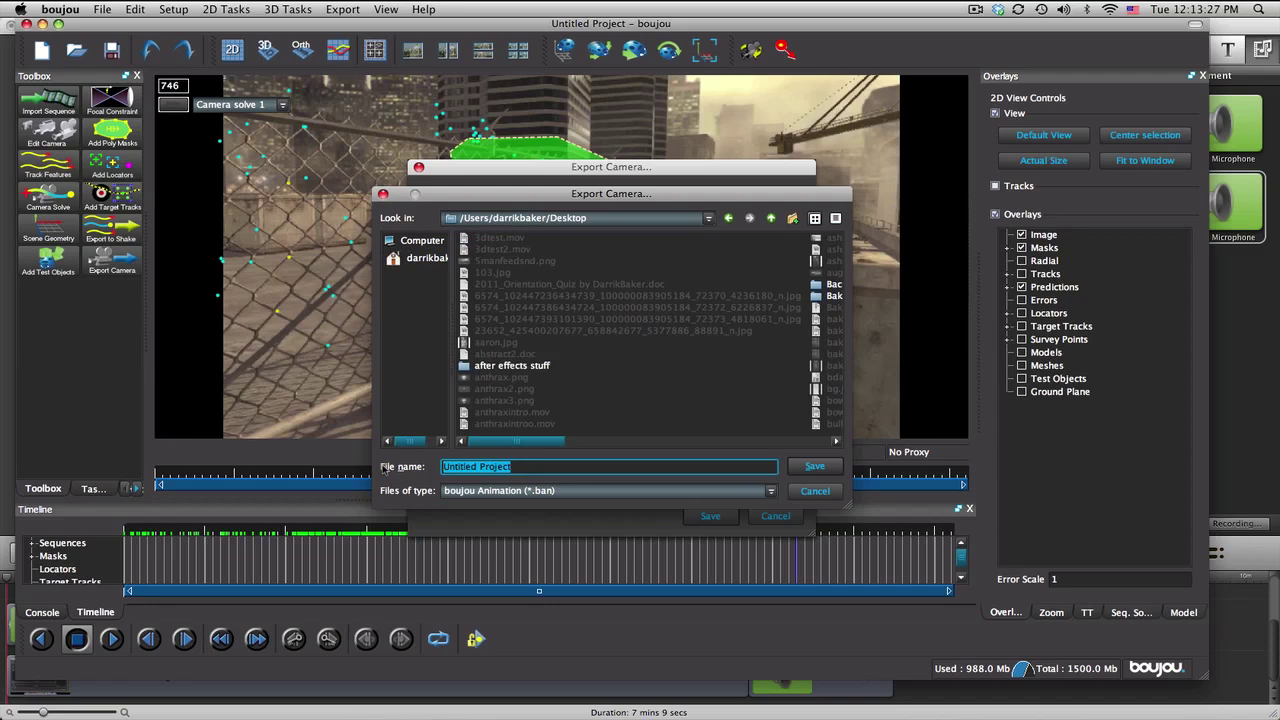
type("rotat")
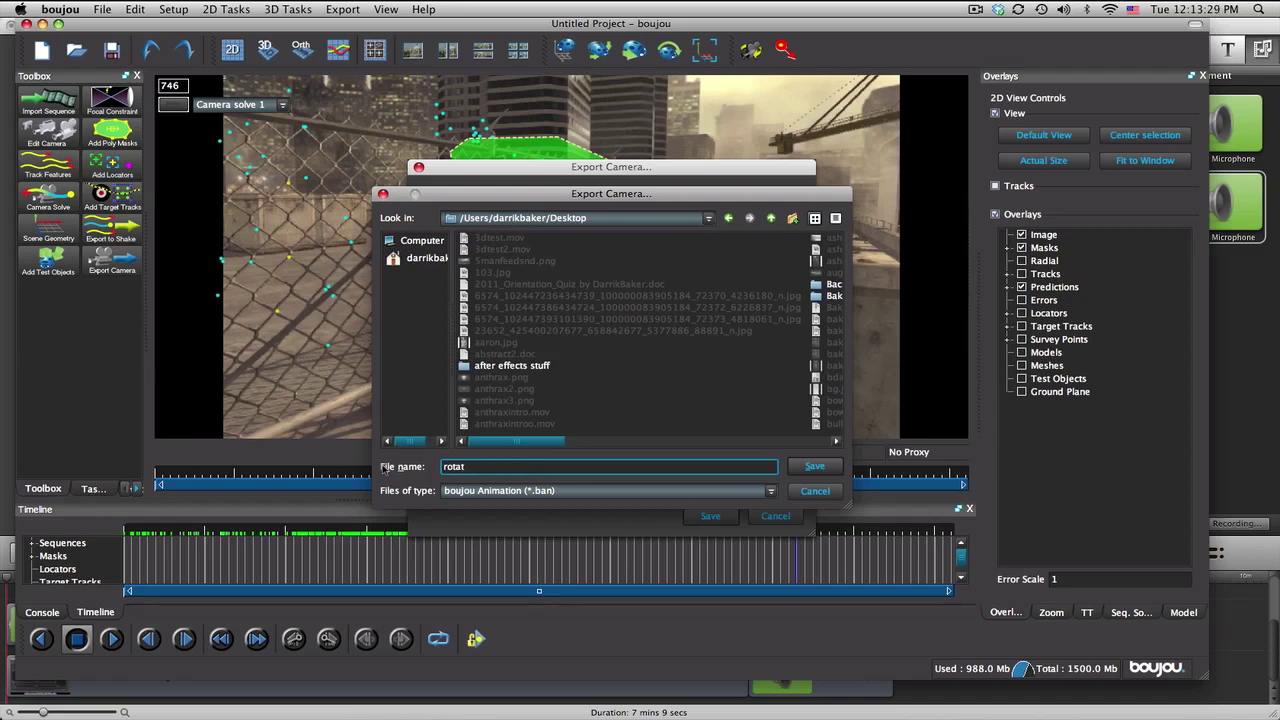
type("ingcamerasolve")
left_click(535, 491)
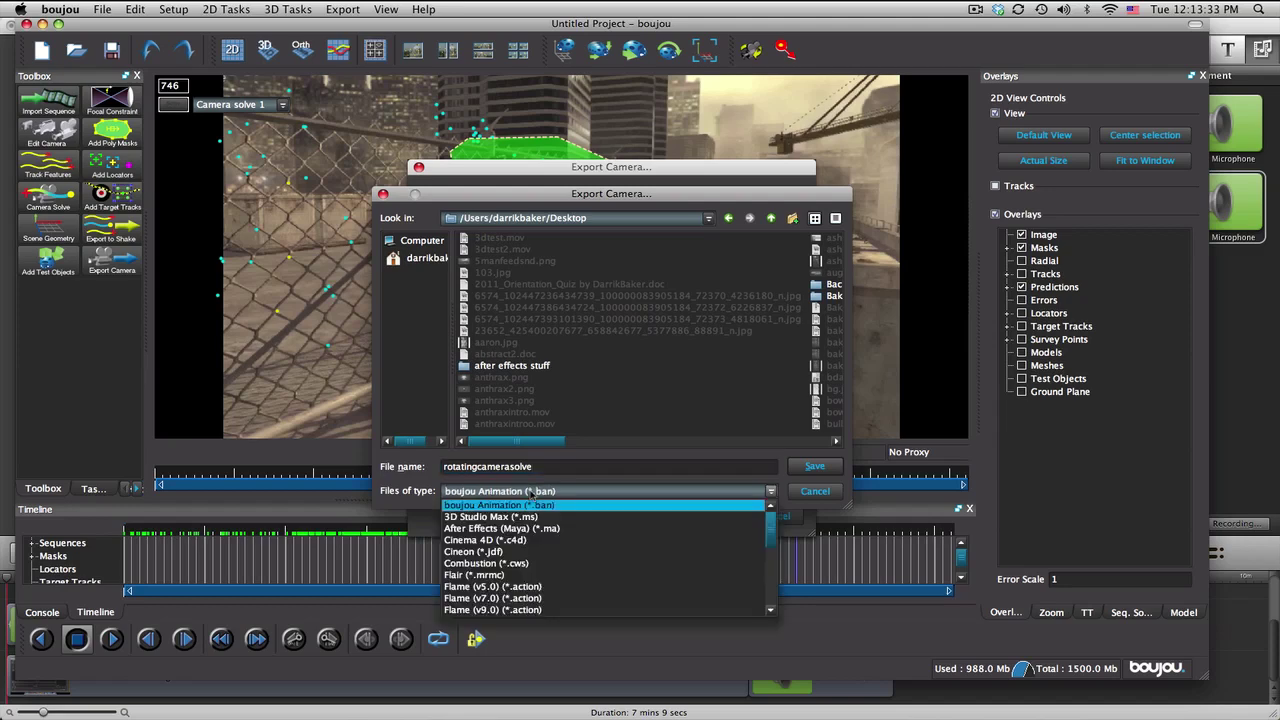
left_click(612, 529)
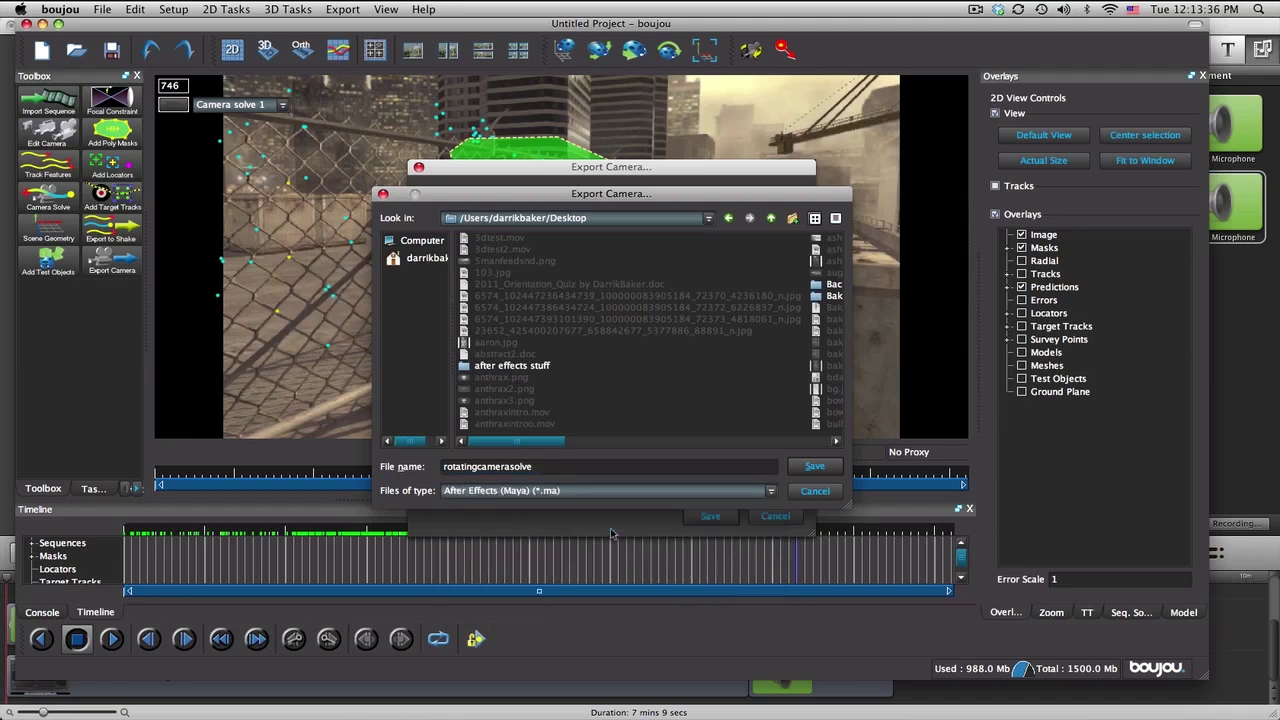
left_click(813, 468)
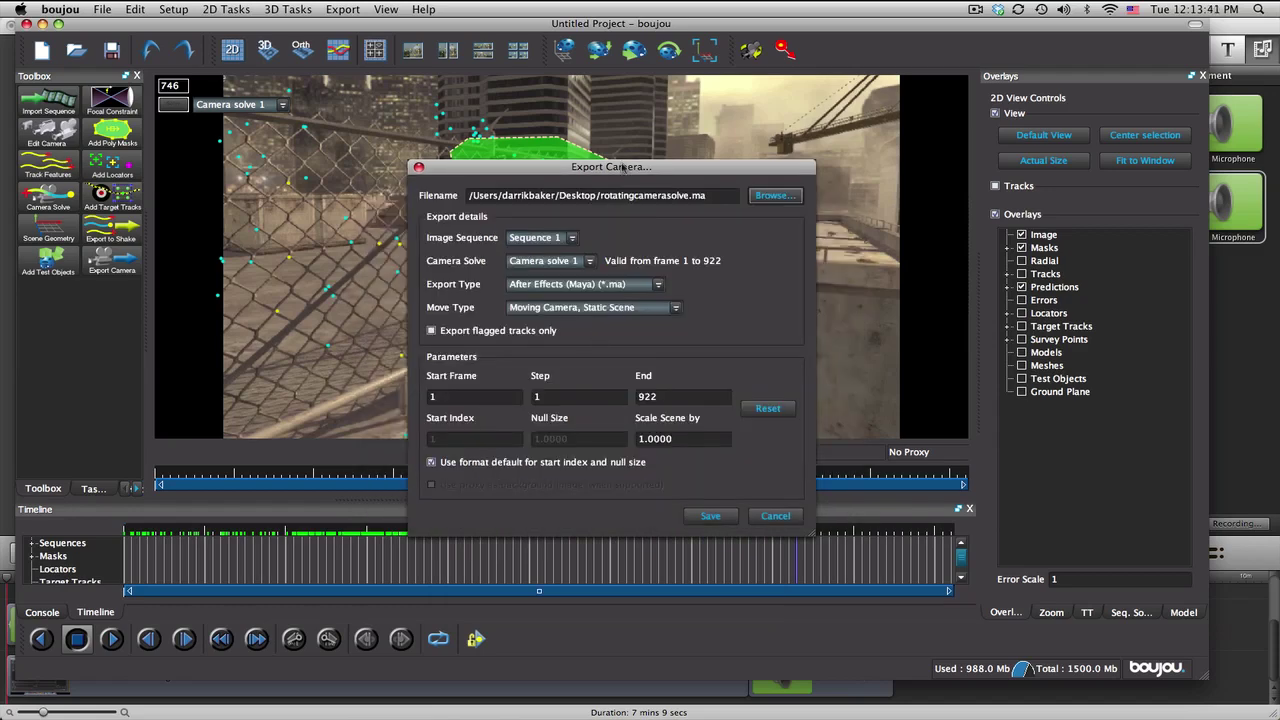
left_click_drag(622, 170, 915, 197)
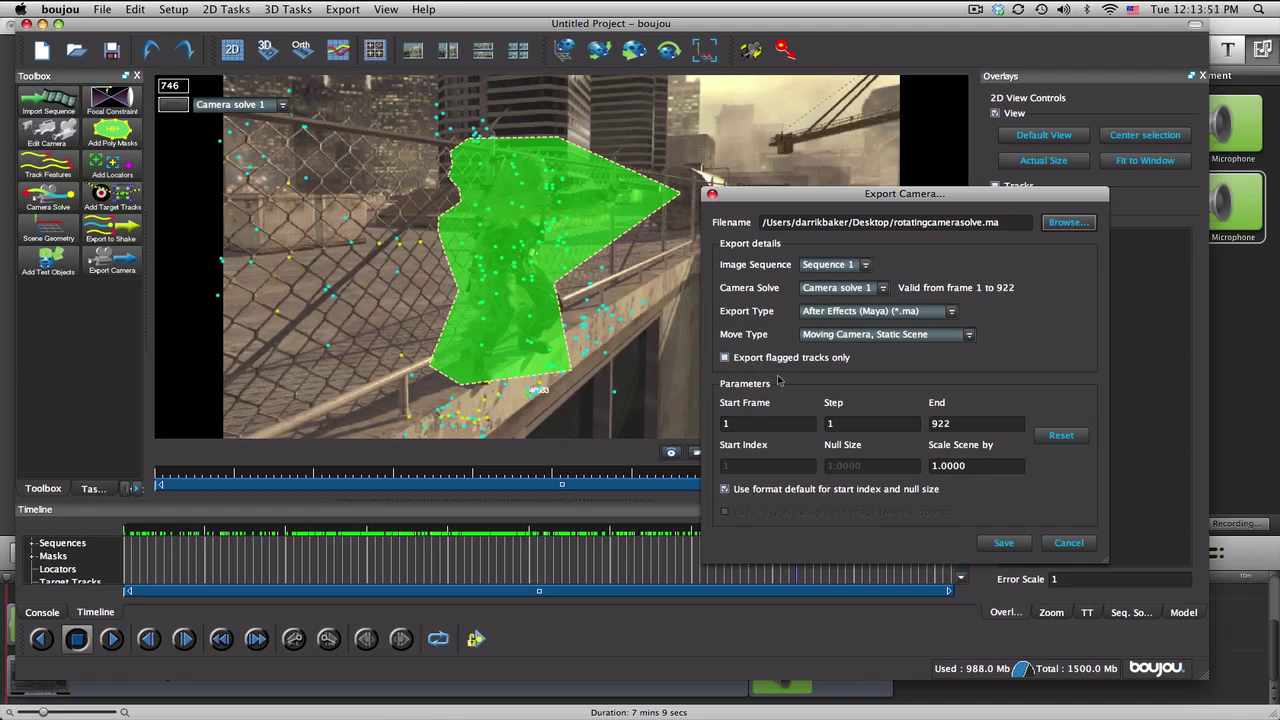
left_click(726, 360)
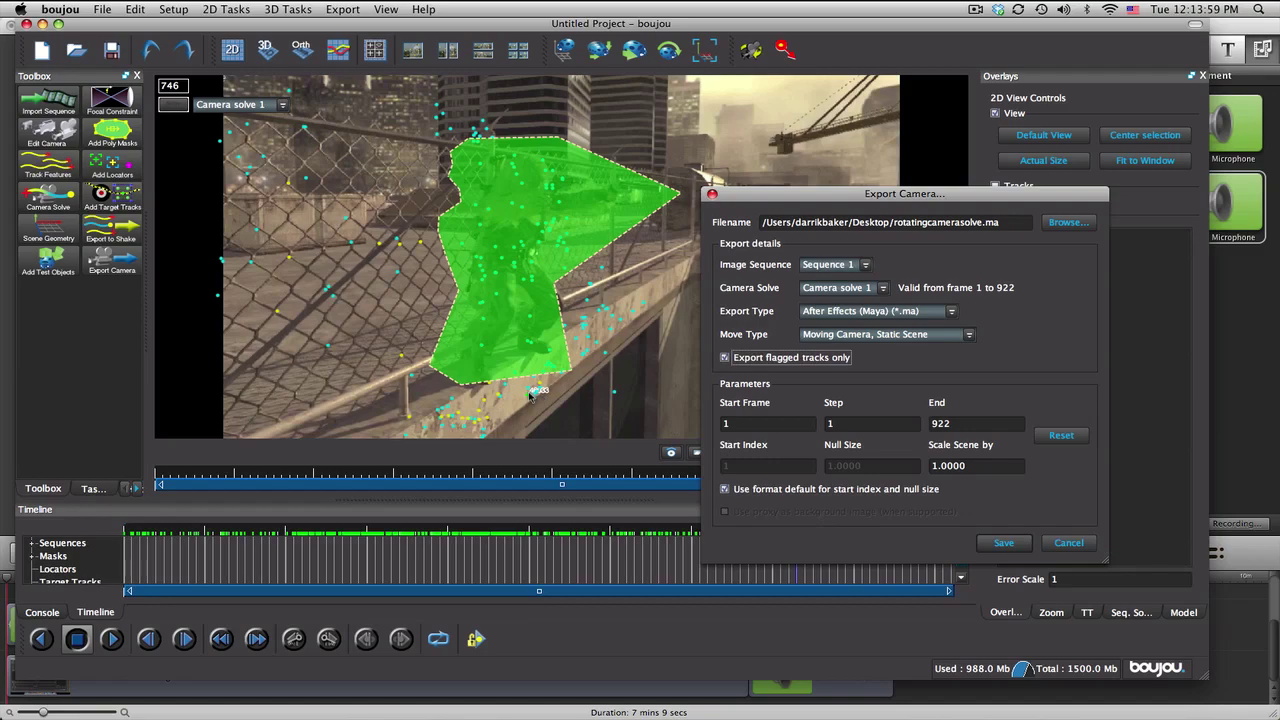
Step: Cancel the export, go to frame 452, and flag the track at the soldier mask's base
left_click(1069, 543)
left_click(522, 533)
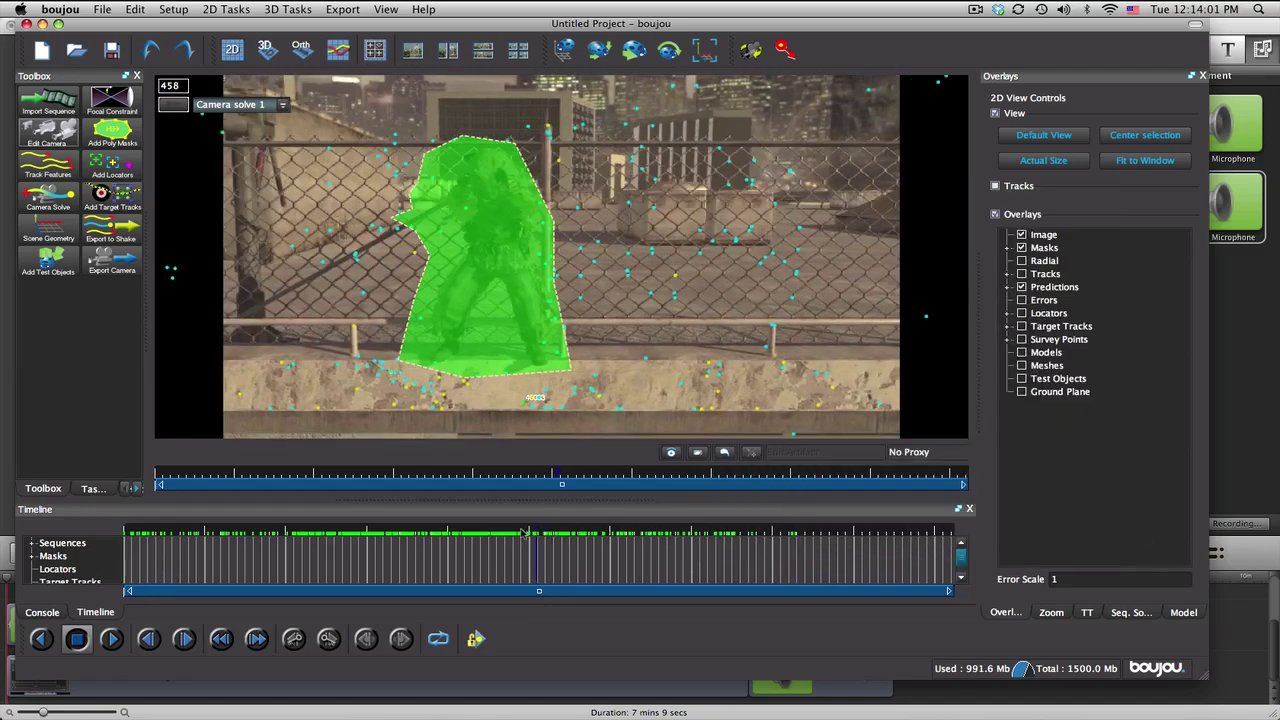
right_click(469, 387)
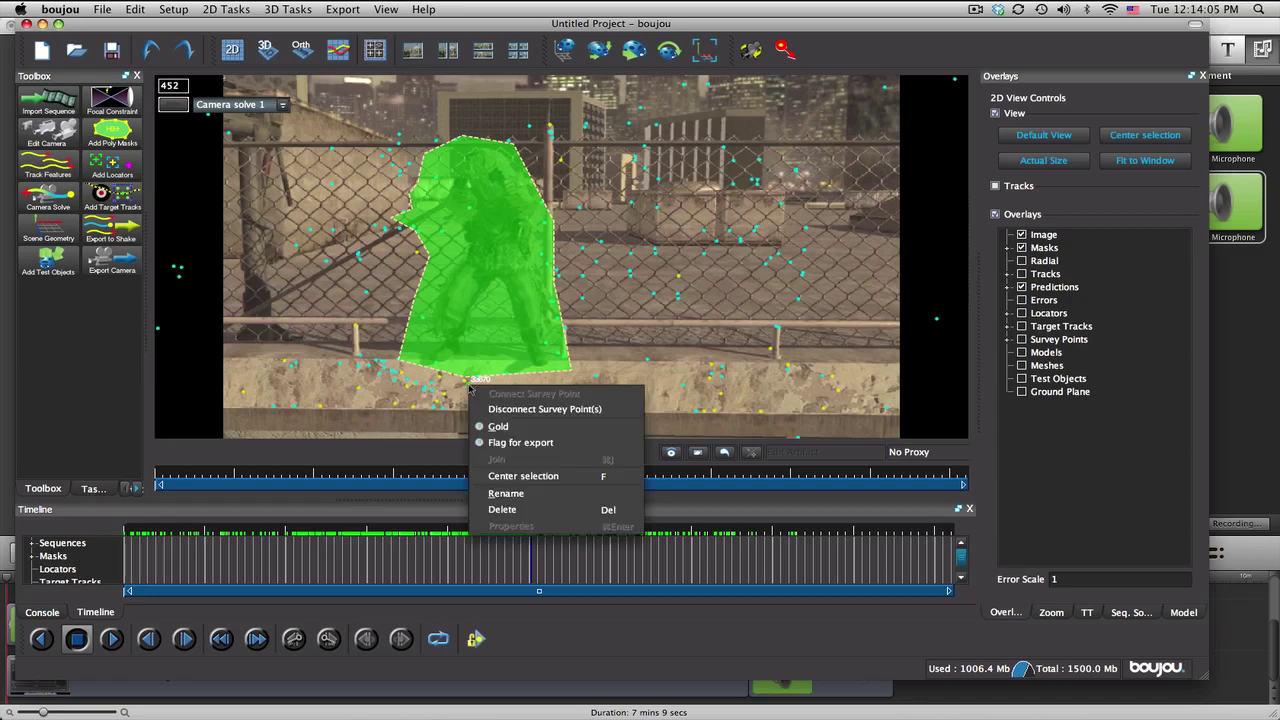
left_click(535, 443)
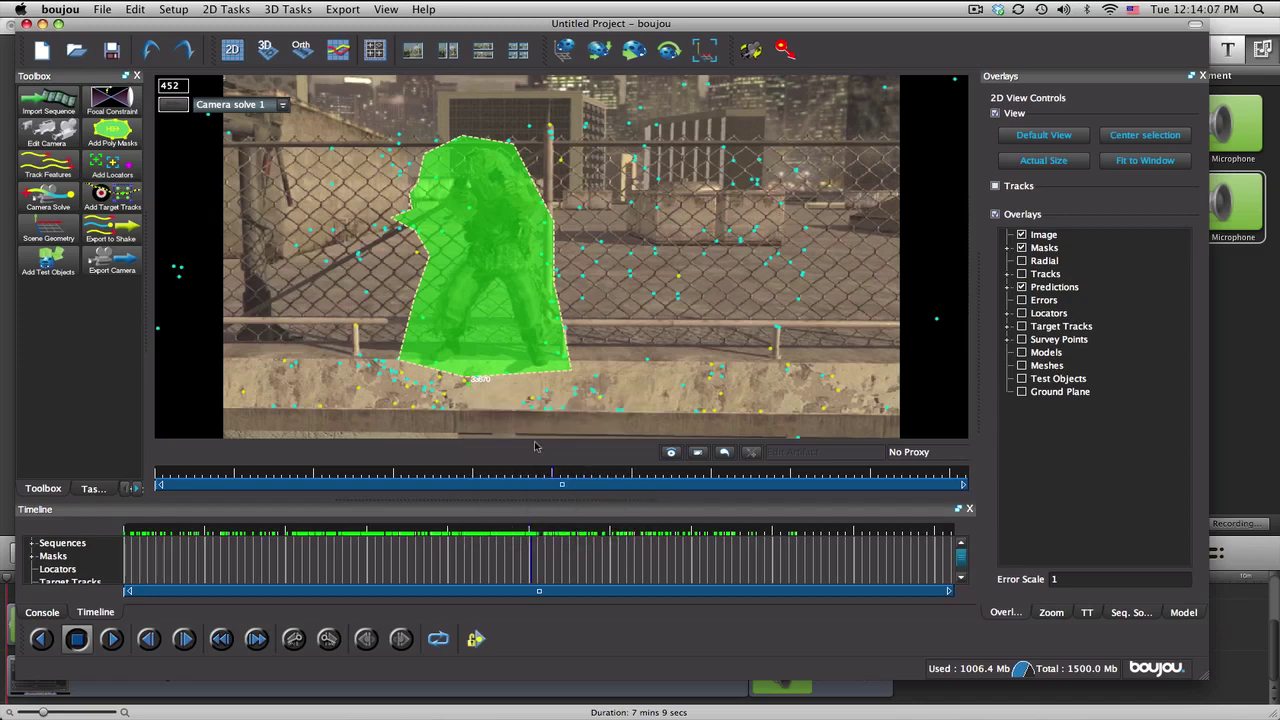
Step: Set the camera export file to rotatingcamerasolve.ma on the Desktop in After Effects (Maya) format
left_click(355, 9)
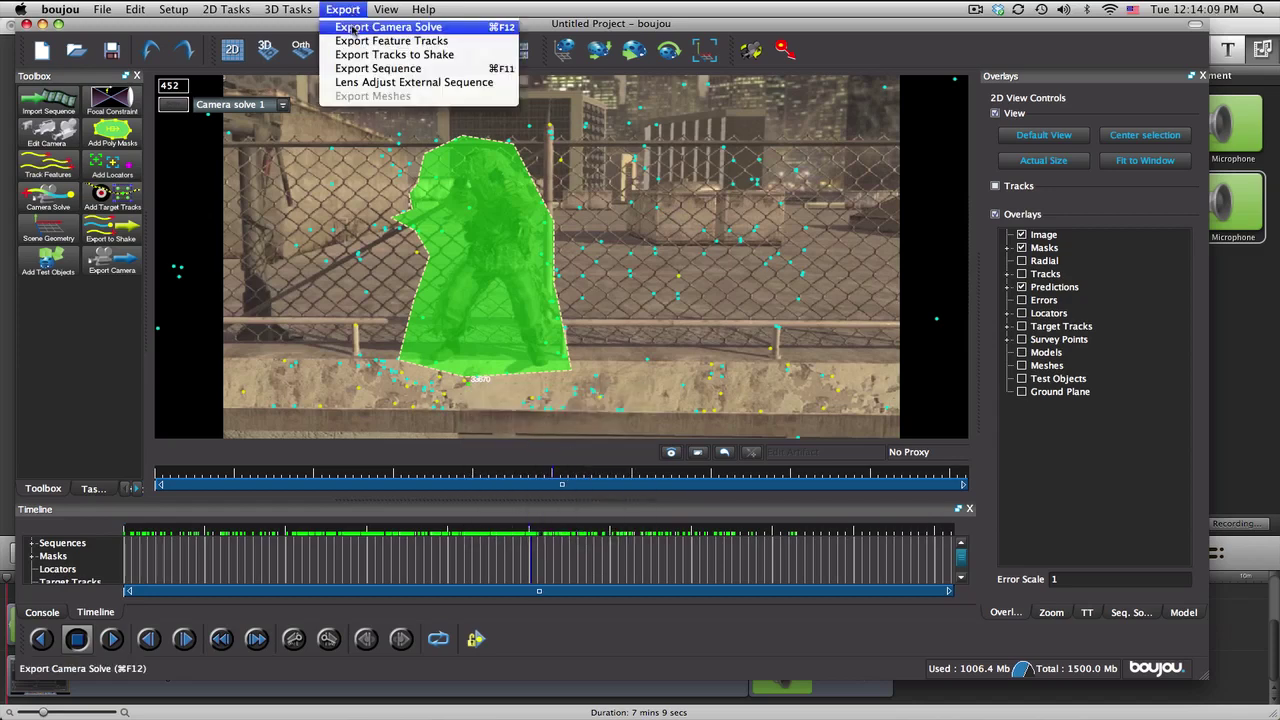
left_click(352, 28)
left_click(784, 197)
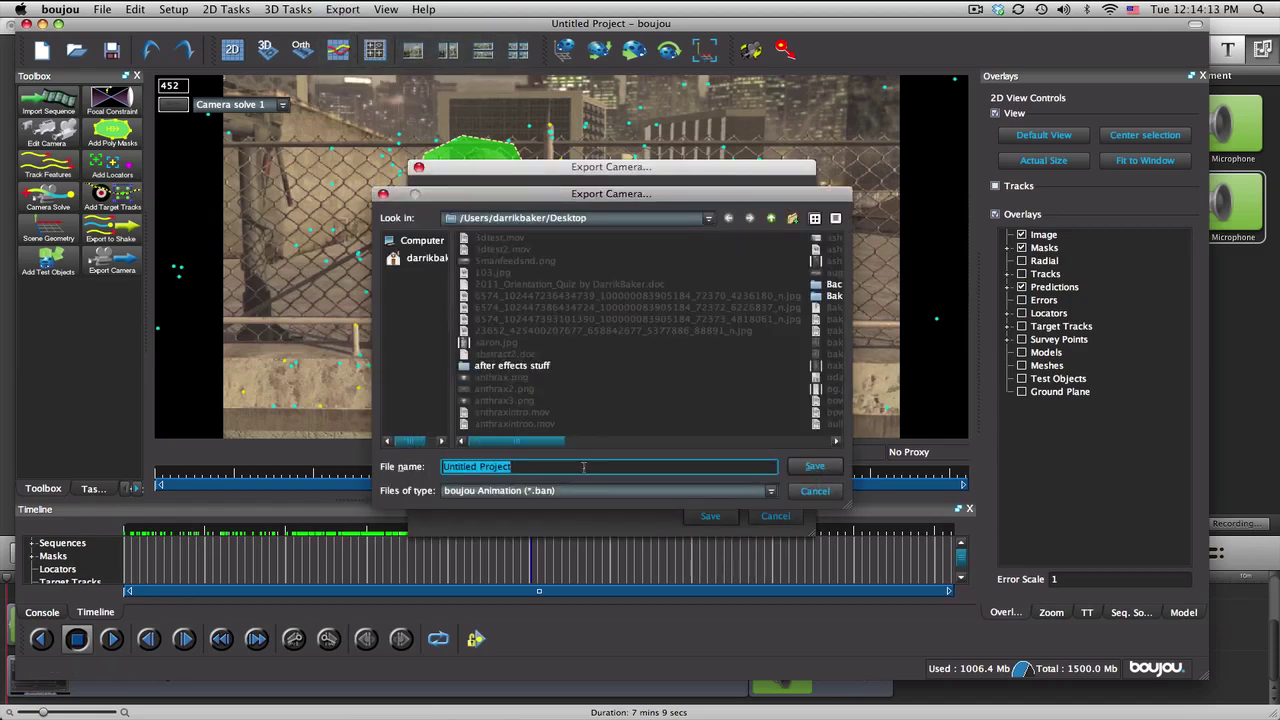
type("rot")
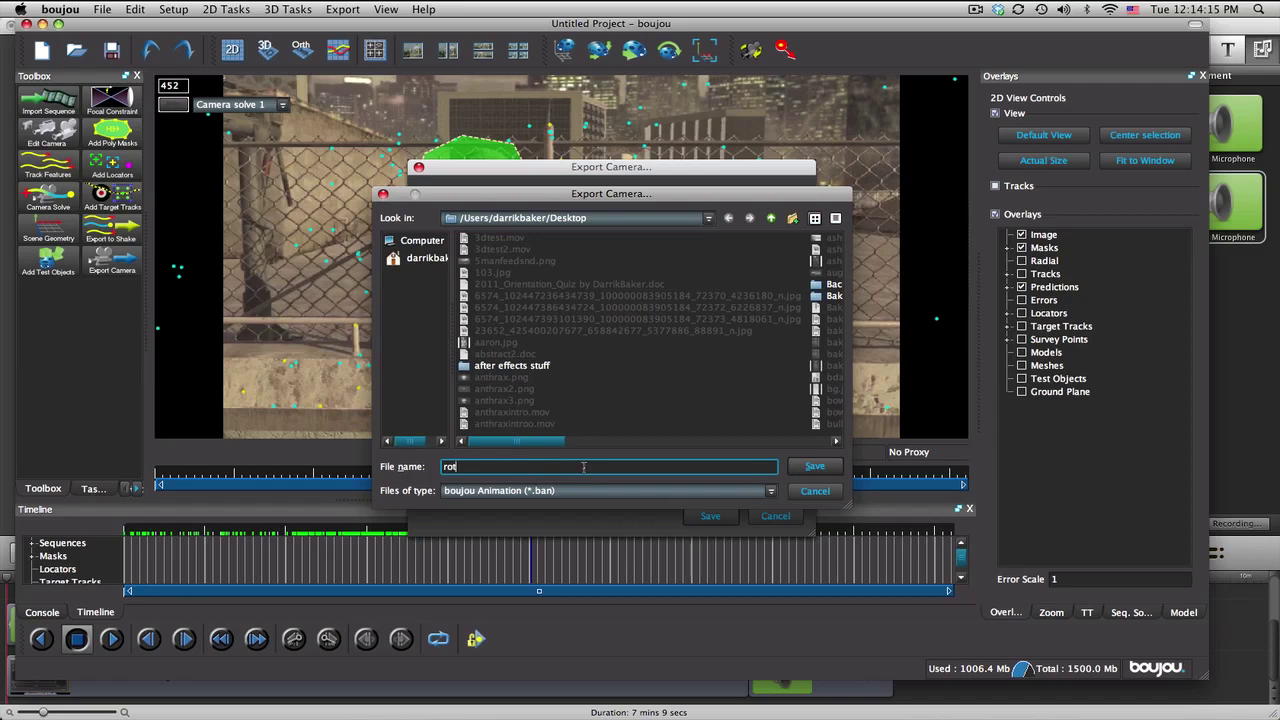
type("atingcamerasolve")
left_click(582, 492)
left_click(573, 527)
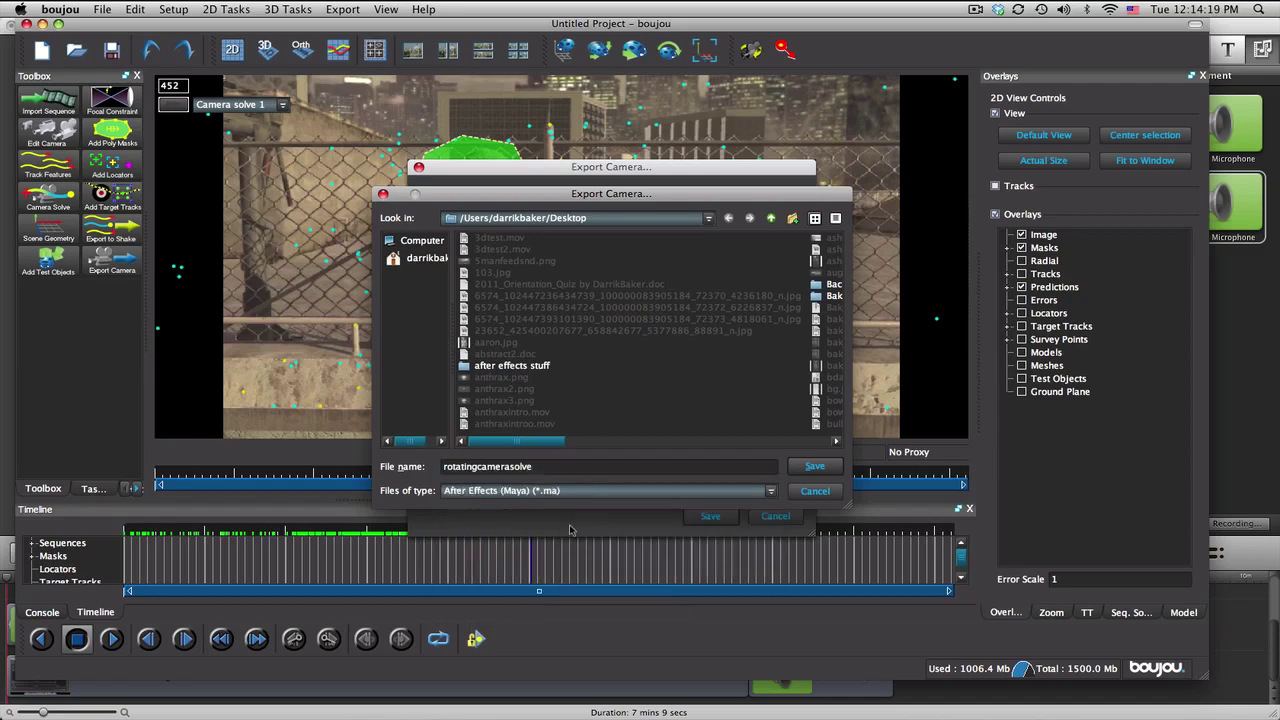
left_click(815, 470)
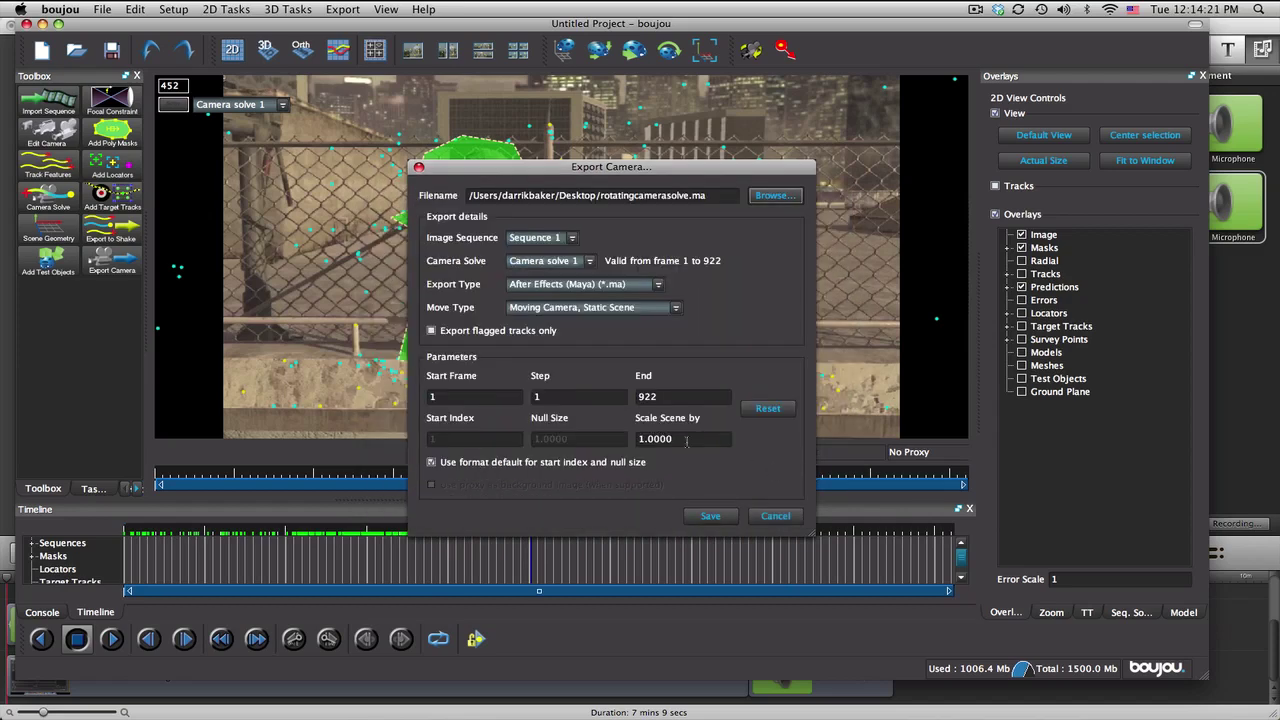
Step: Export flagged tracks only, scale the scene by 1000, and save the camera solve
left_click(476, 334)
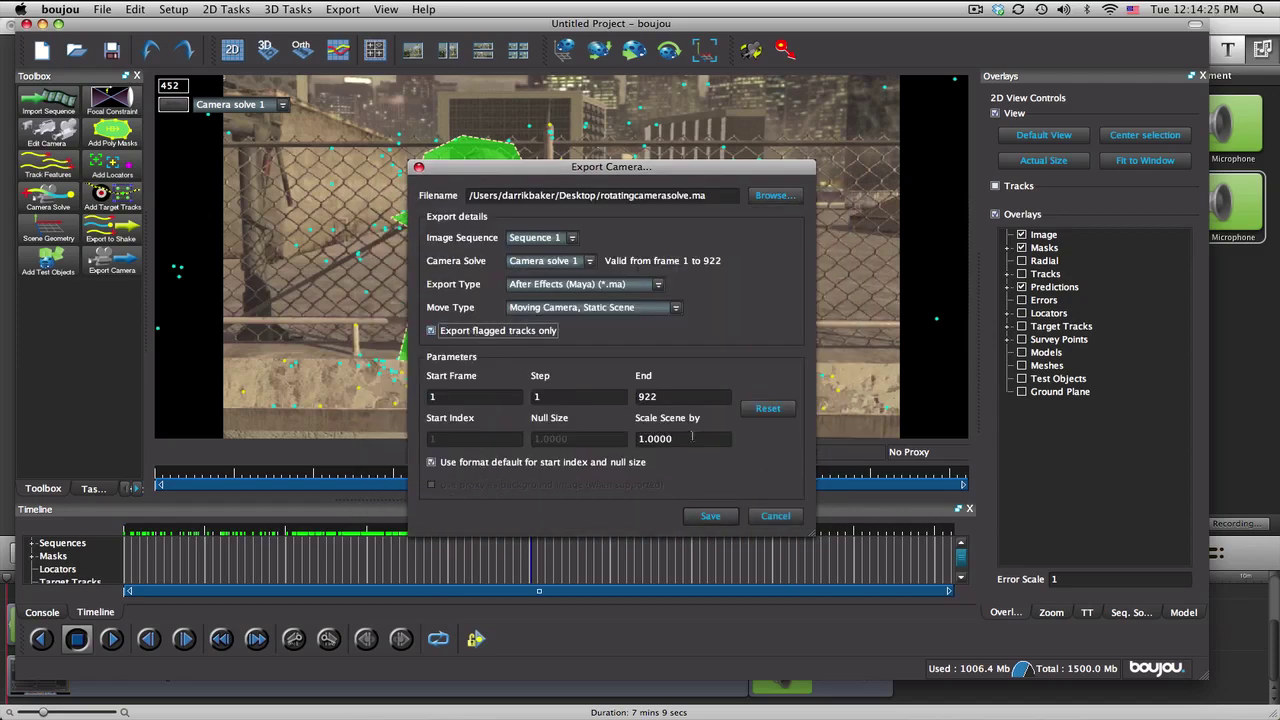
left_click_drag(698, 441, 634, 439)
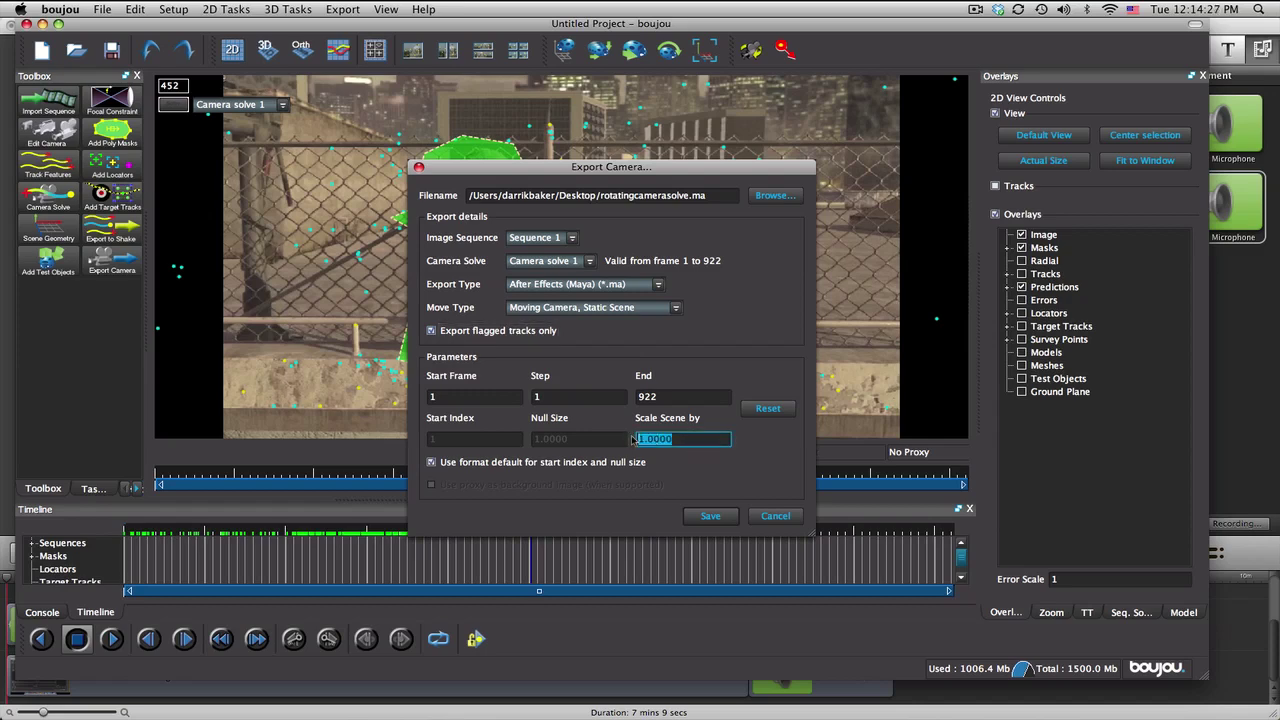
type("10")
left_click_drag(667, 167, 989, 220)
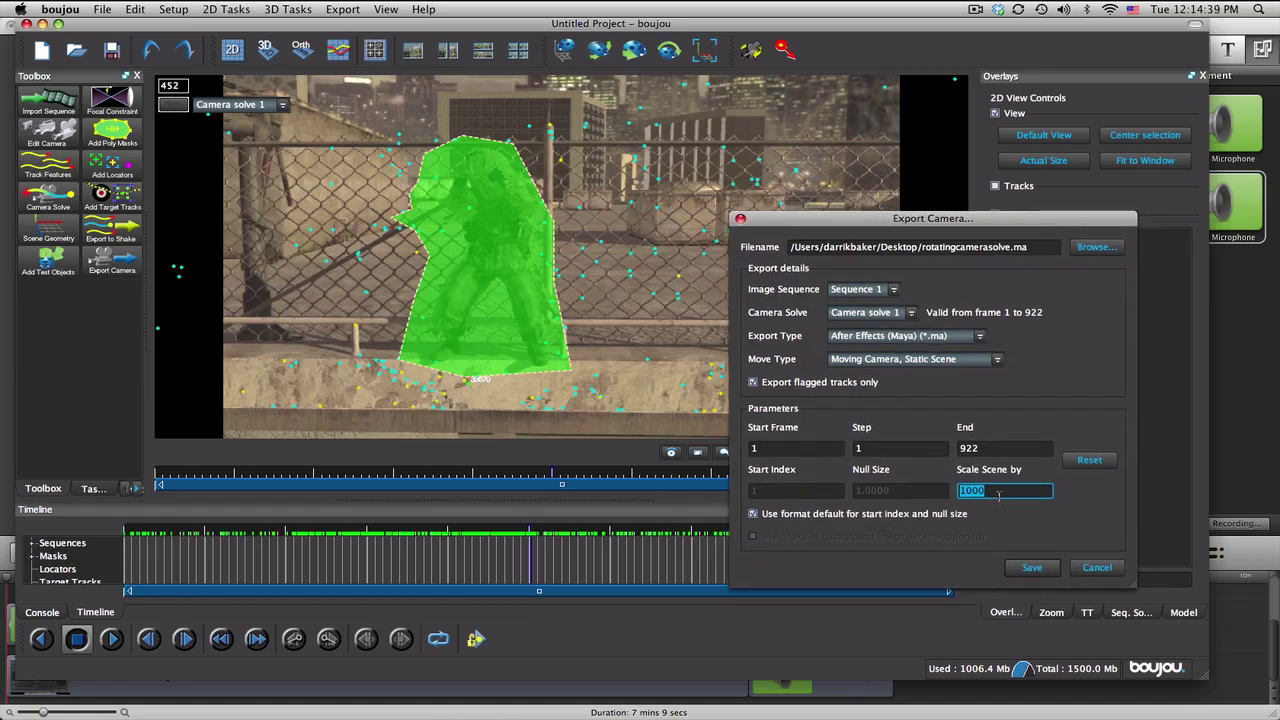
left_click_drag(898, 220, 817, 223)
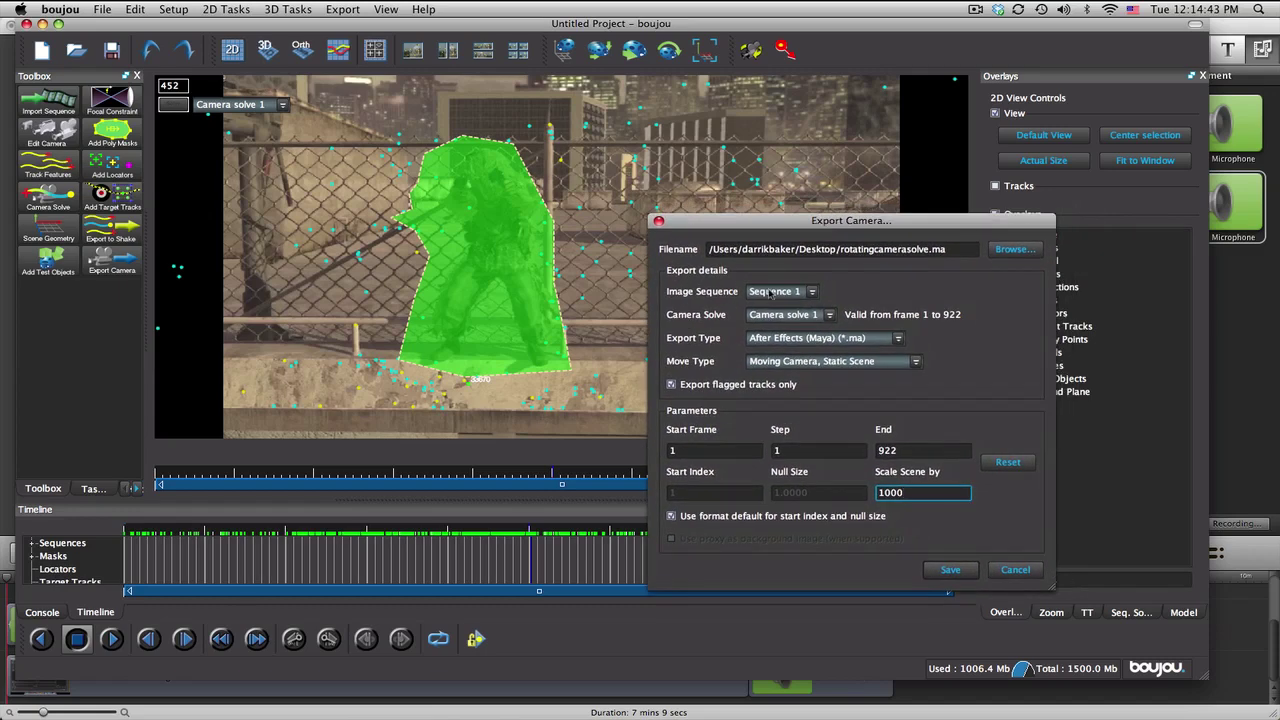
left_click(948, 570)
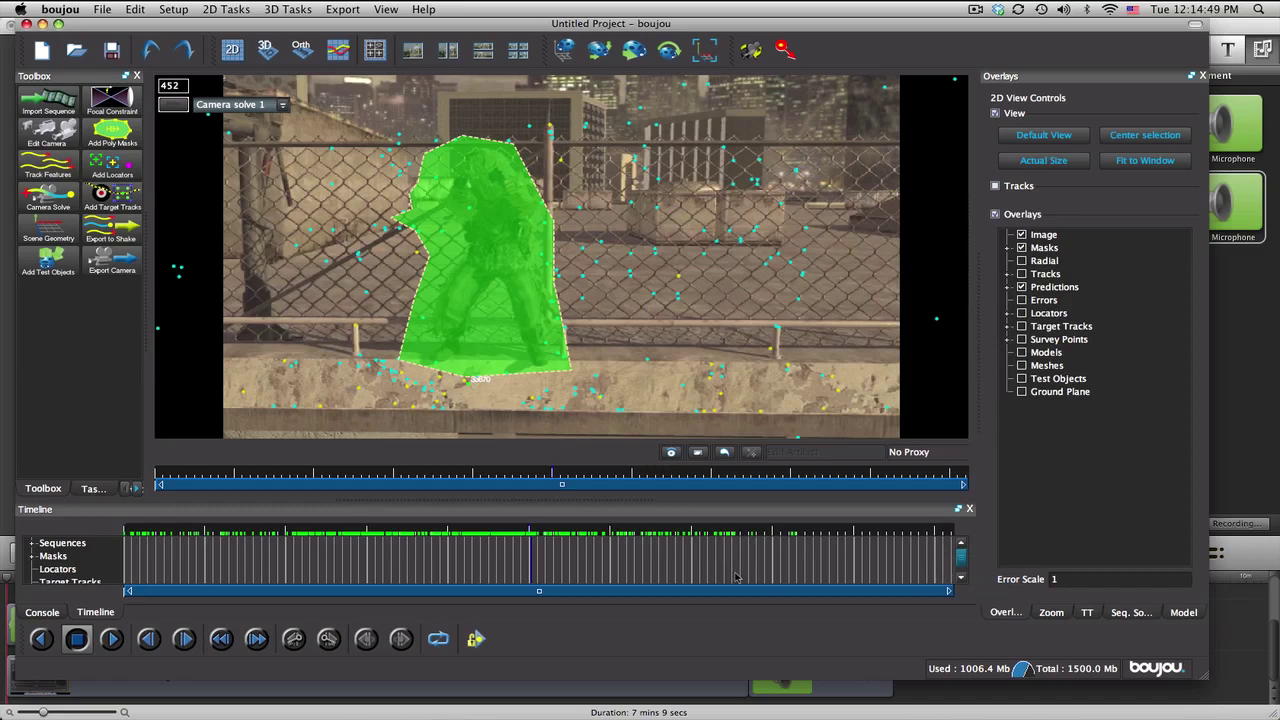
key("plus")
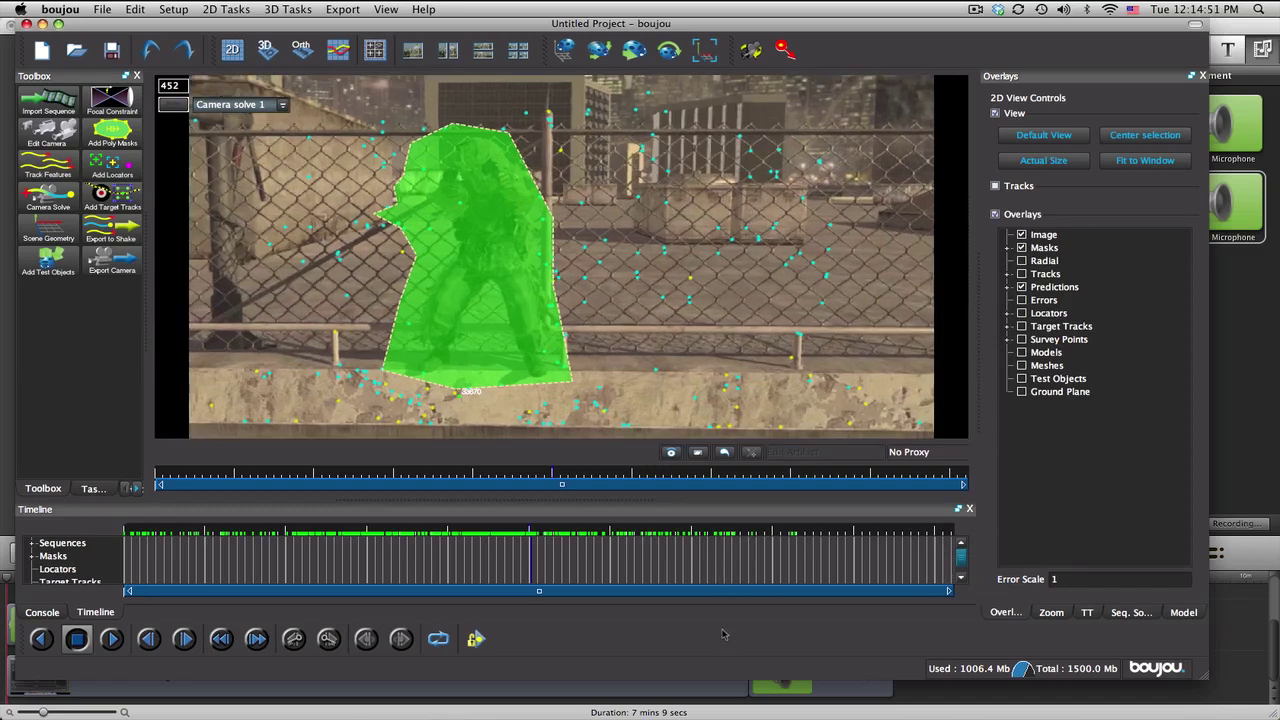